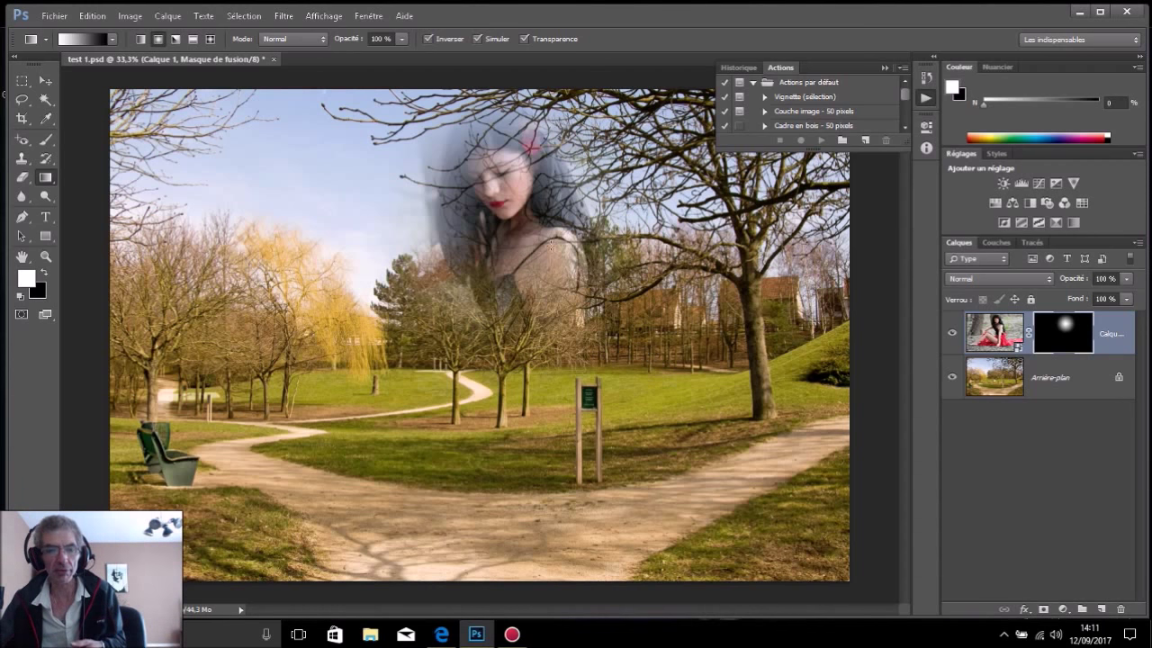
Drag a mask gradient revealing the woman's shoulder, then close test 1.psd without saving.
mouse_move(441, 203)
left_mouse_down()
mouse_move(439, 255)
mouse_move(487, 359)
mouse_move(666, 308)
left_mouse_up()
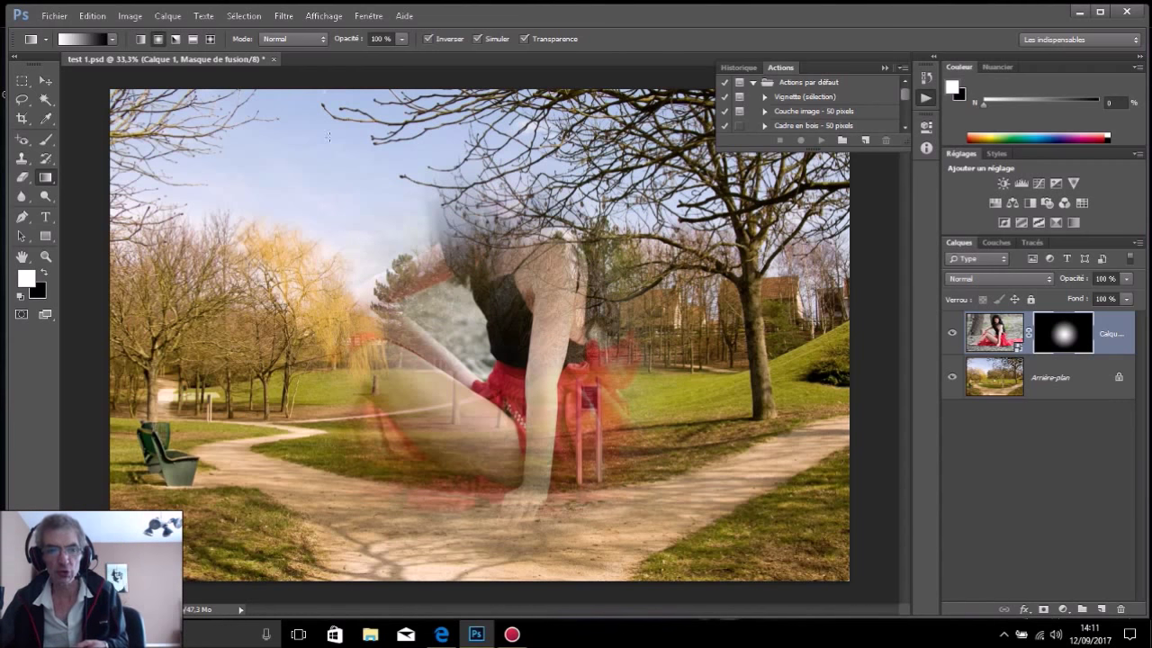
left_click(274, 60)
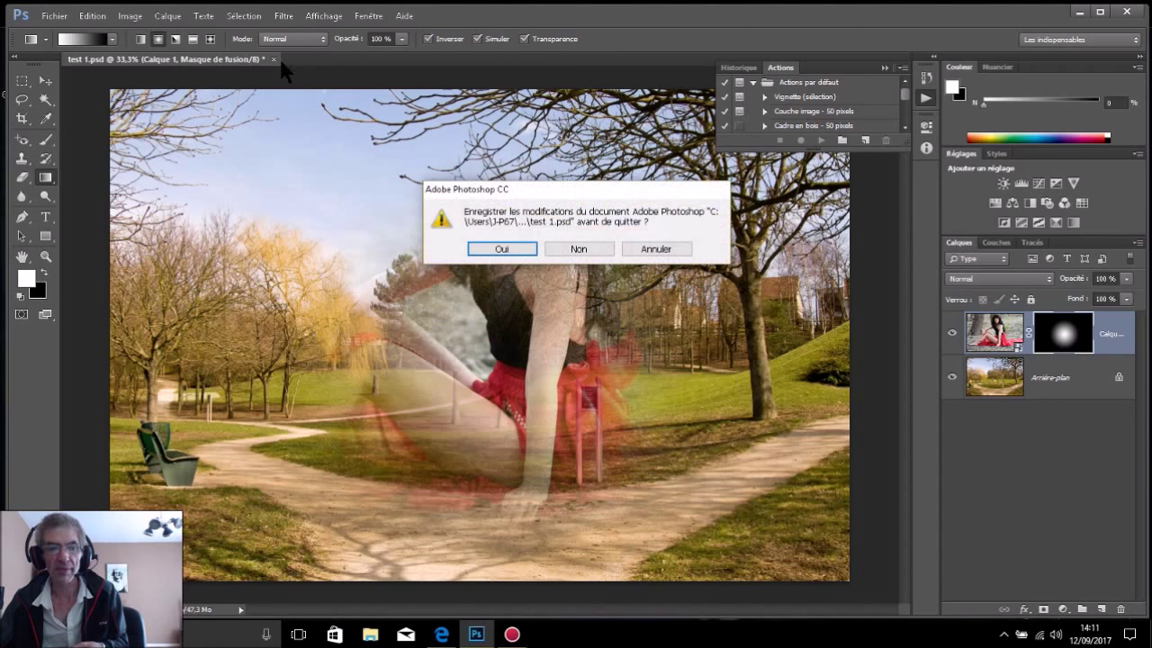
left_click(576, 249)
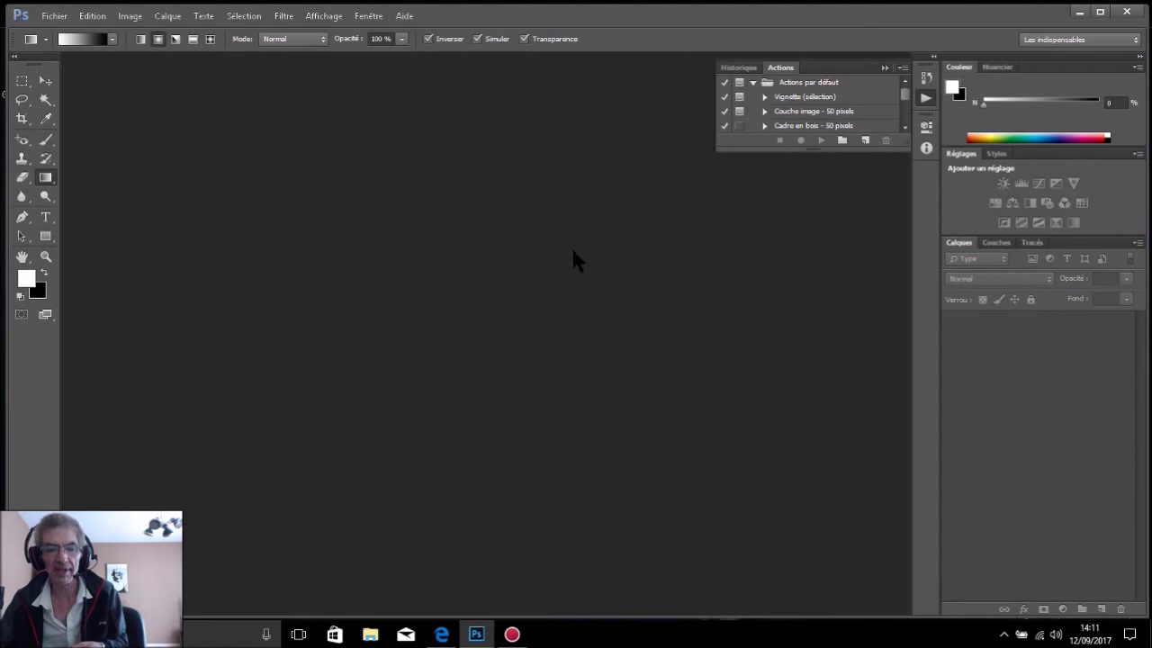
mouse_move(441, 635)
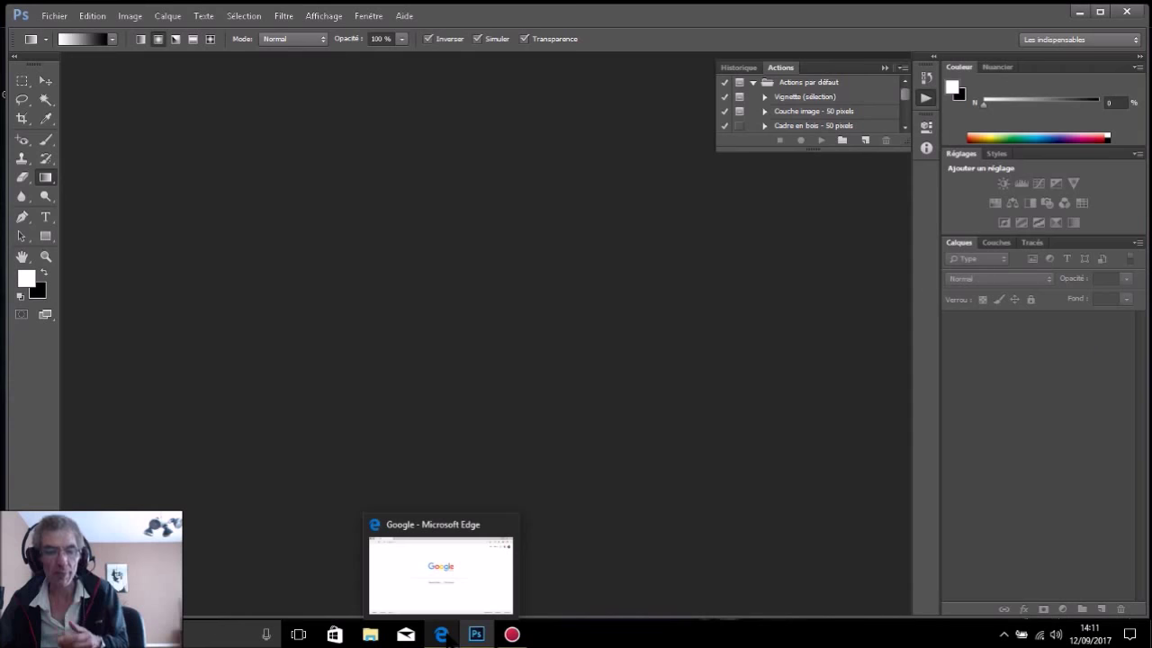
Search Google Images in Edge for 'colline'.
left_click(441, 635)
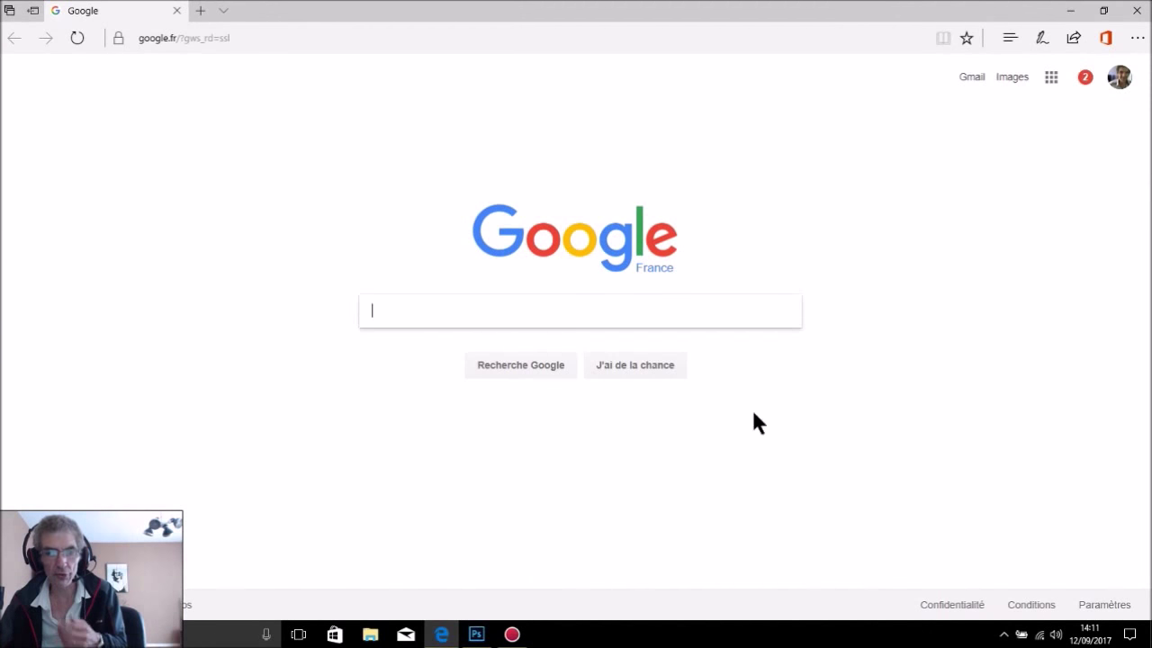
left_click(1012, 79)
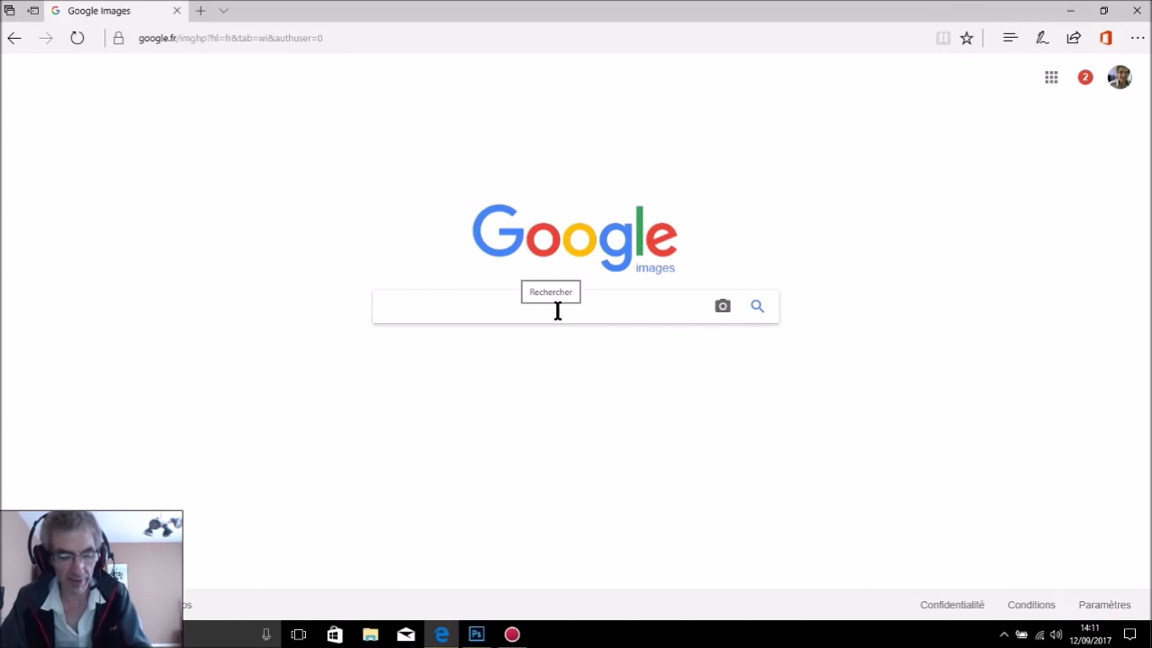
type("c")
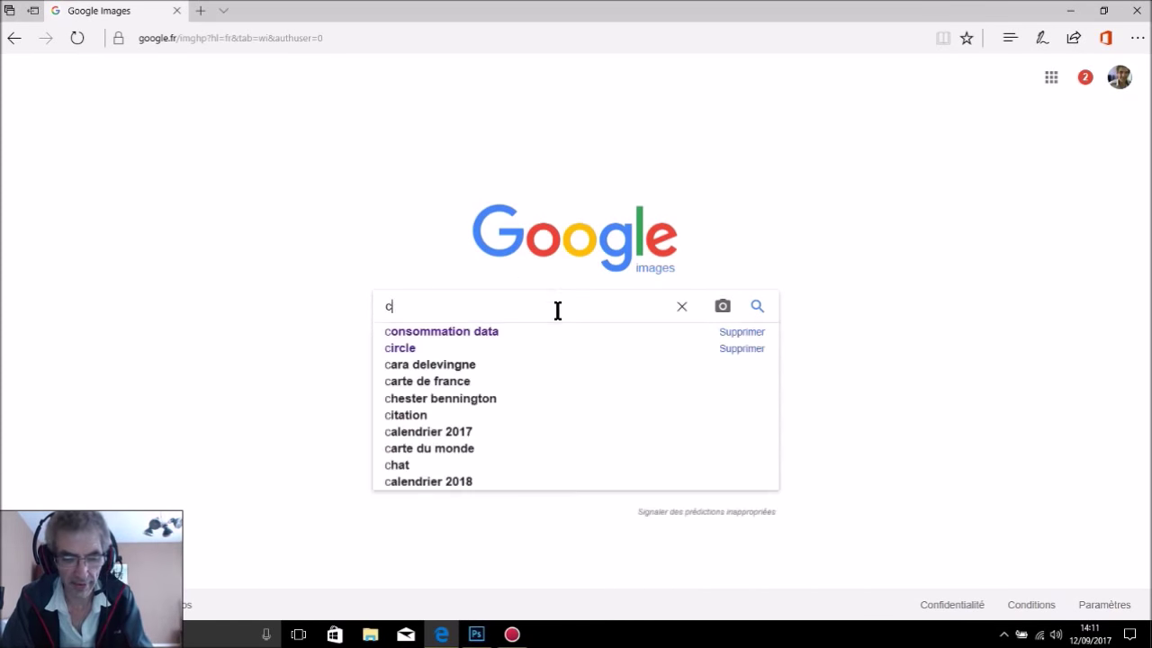
type("olline")
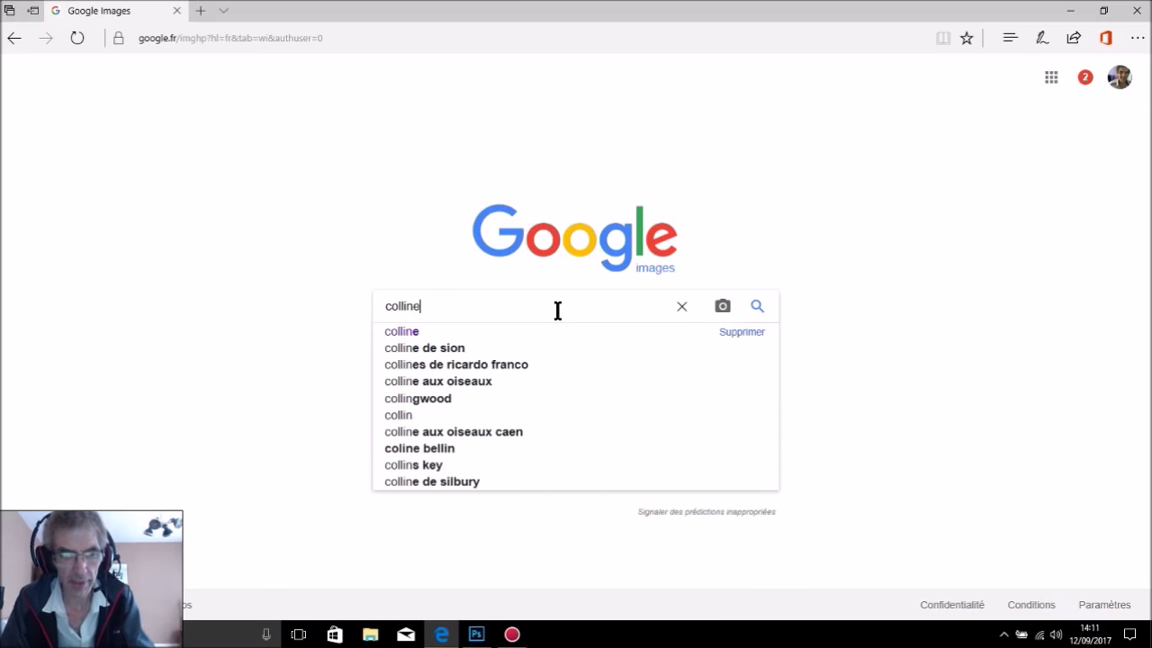
left_click(384, 332)
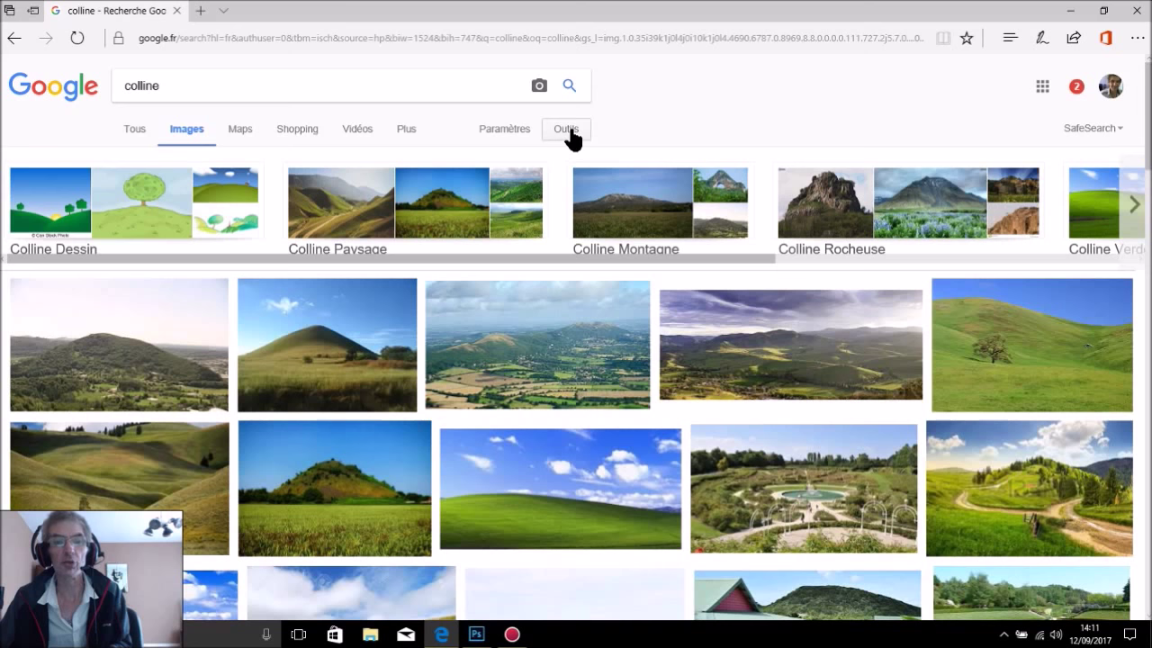
Filter the colline results to images licensed for reuse and modification.
left_click(567, 130)
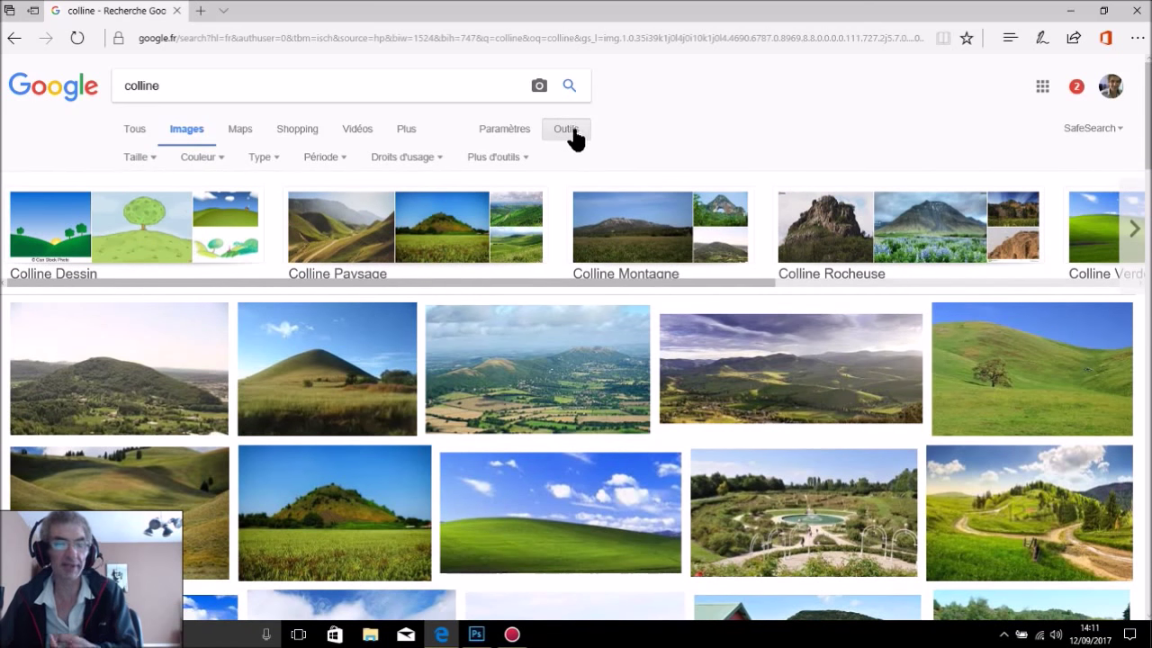
left_click(420, 162)
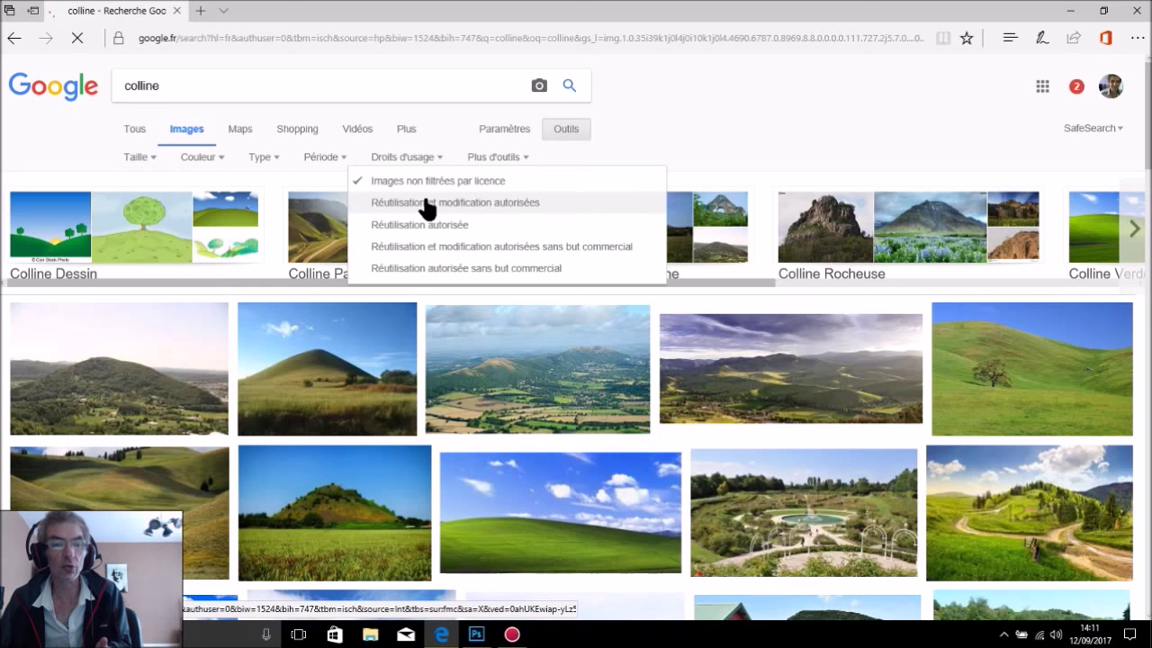
left_click(427, 205)
scroll(429, 254, "down", 2)
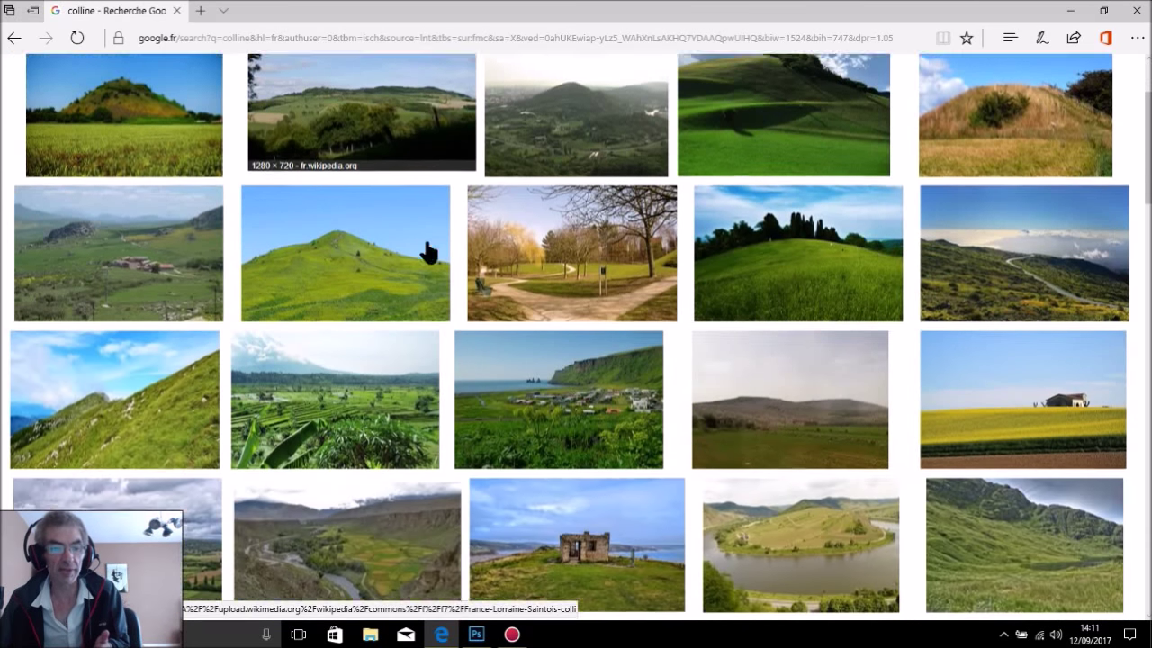
scroll(428, 255, "down", 2)
scroll(428, 255, "down", 1)
scroll(430, 250, "down", 1)
scroll(430, 250, "up", 5)
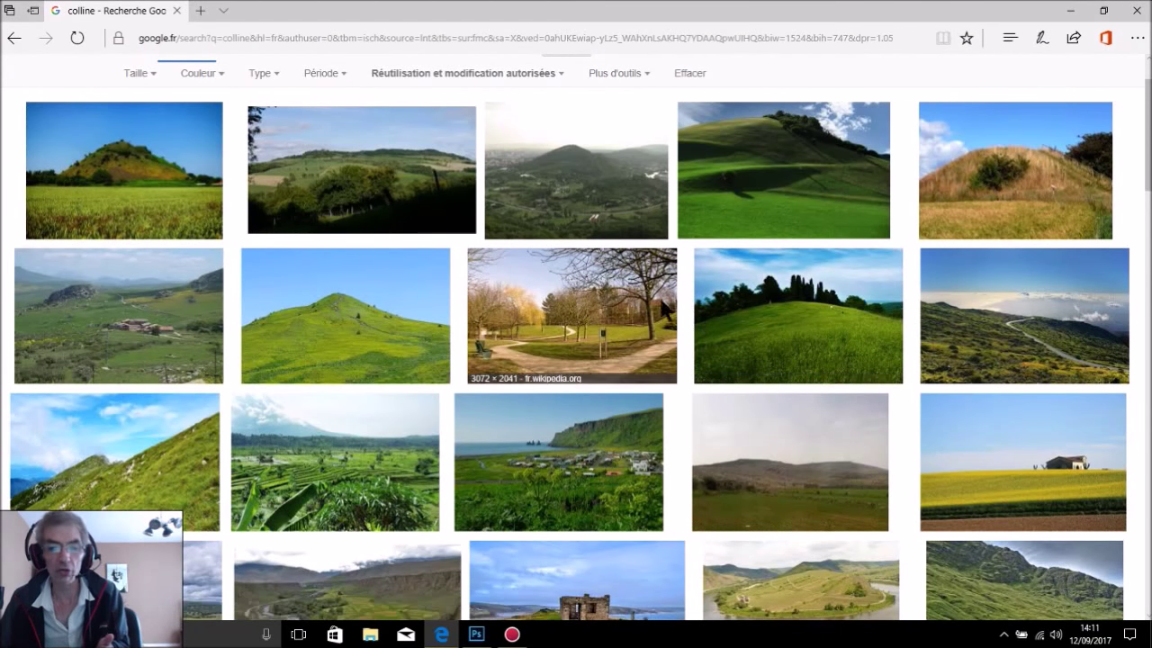
View the Parc Colline Cacao Rungis park image full size, then close it unsaved.
left_click(576, 327)
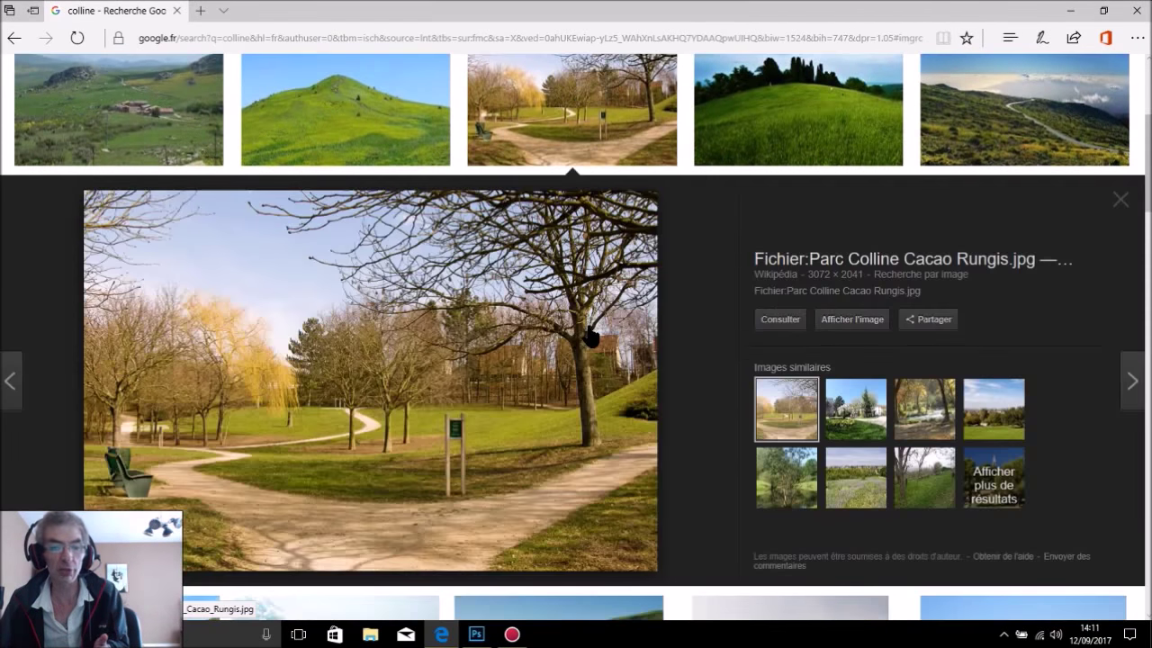
left_click(840, 320)
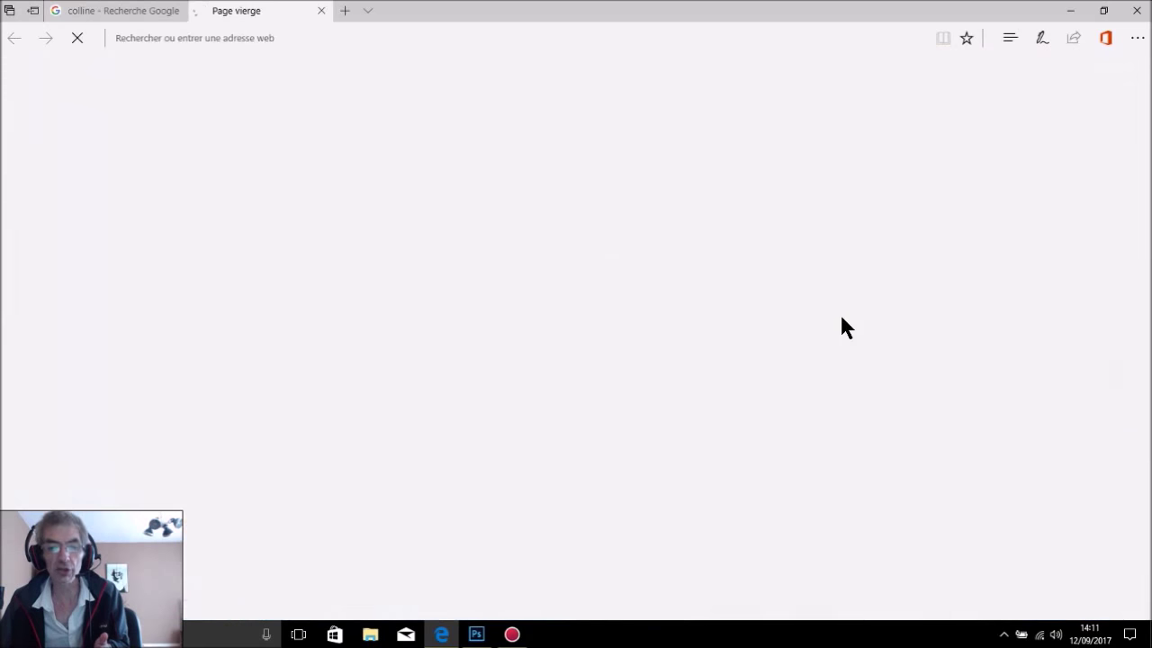
right_click(425, 295)
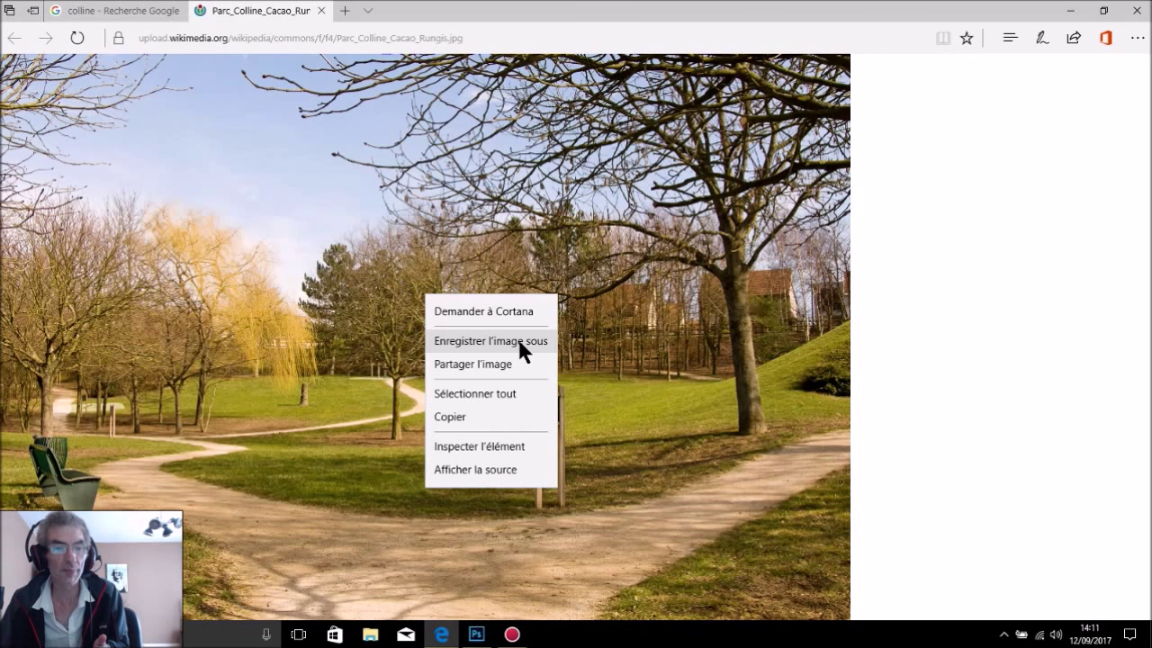
left_click(322, 15)
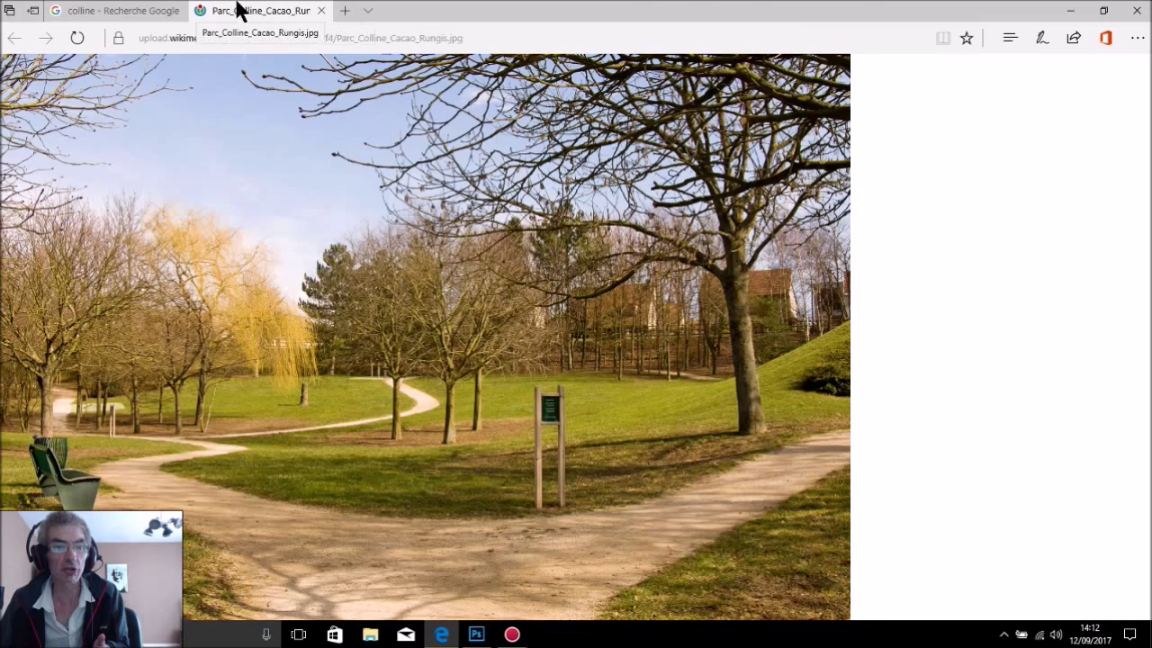
left_click(321, 11)
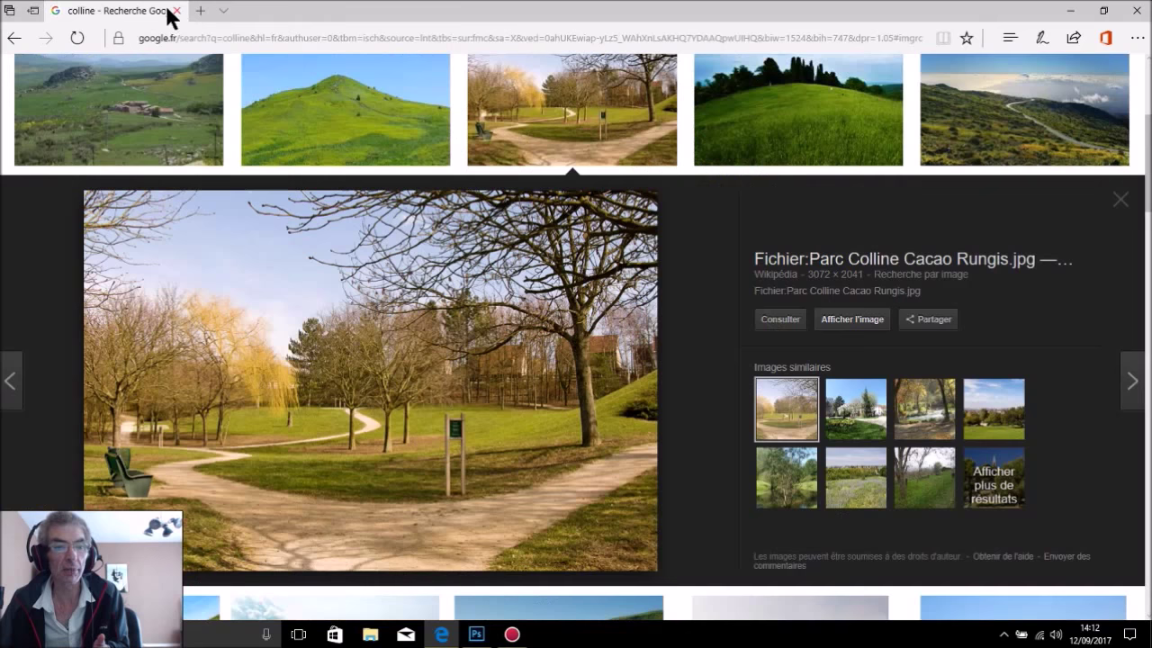
scroll(406, 219, "up", 3)
Search Google Images for 'femme' and open the fur-hood portrait's Pixabay page.
left_click_drag(222, 84, 117, 90)
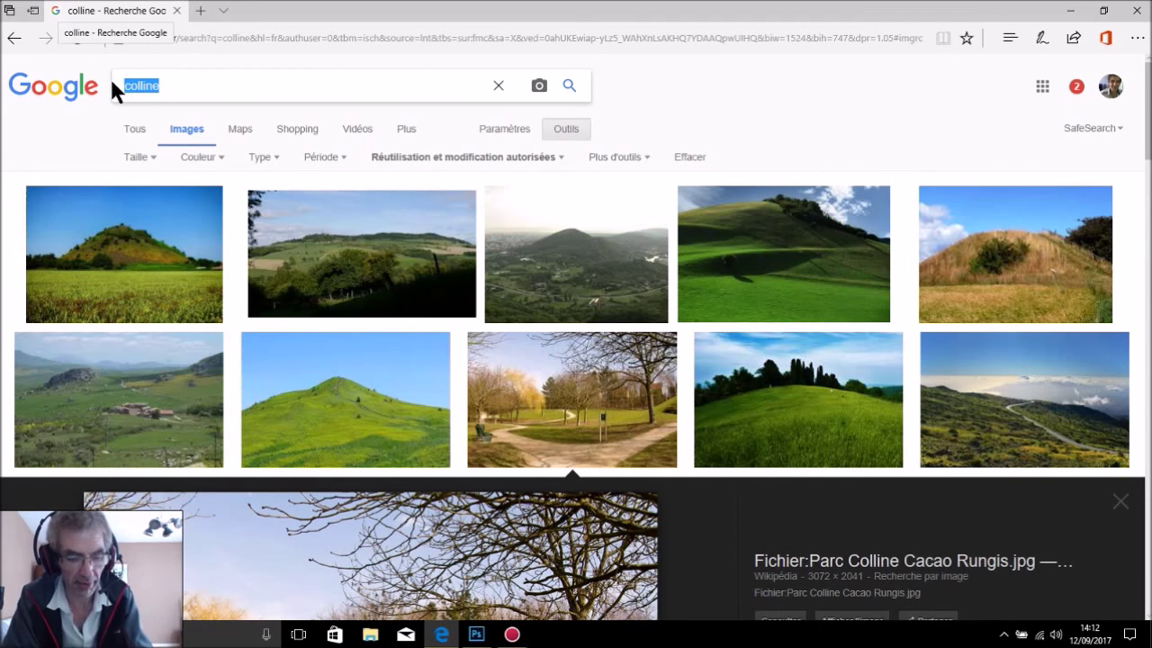
type("femme")
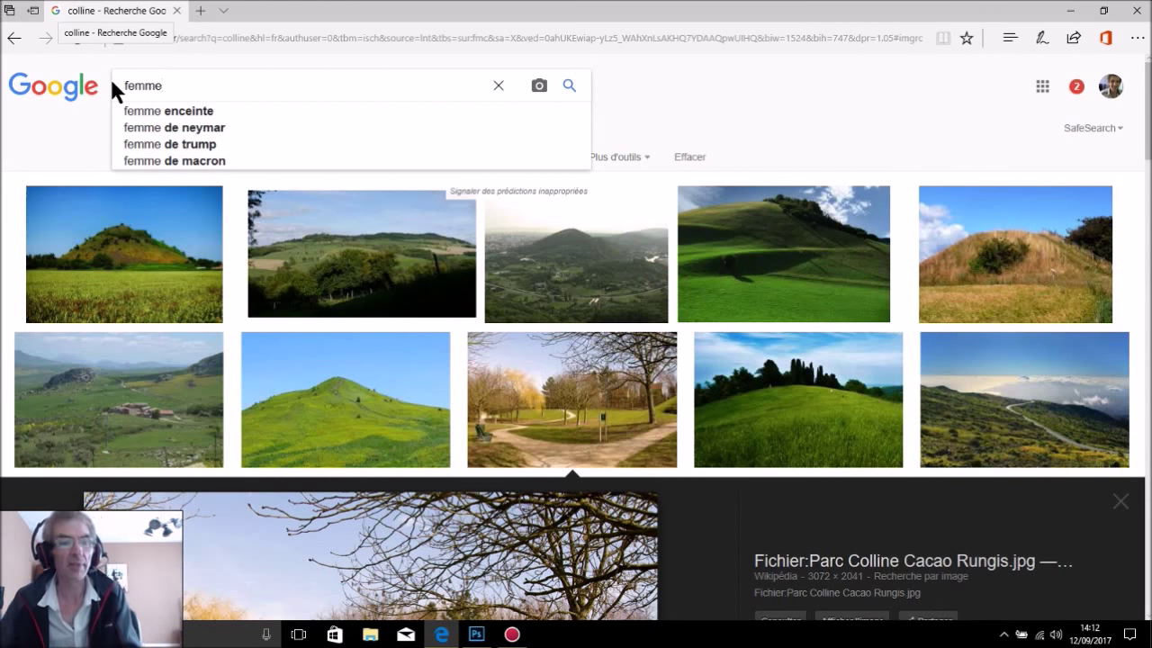
left_click(554, 97)
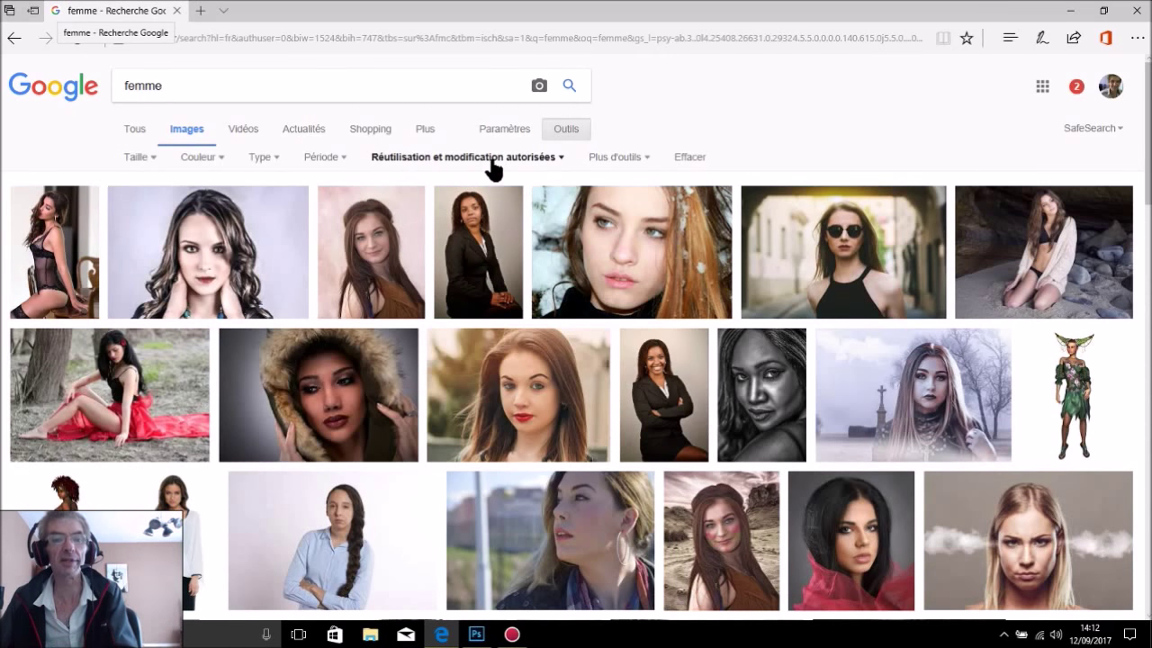
scroll(594, 261, "down", 2)
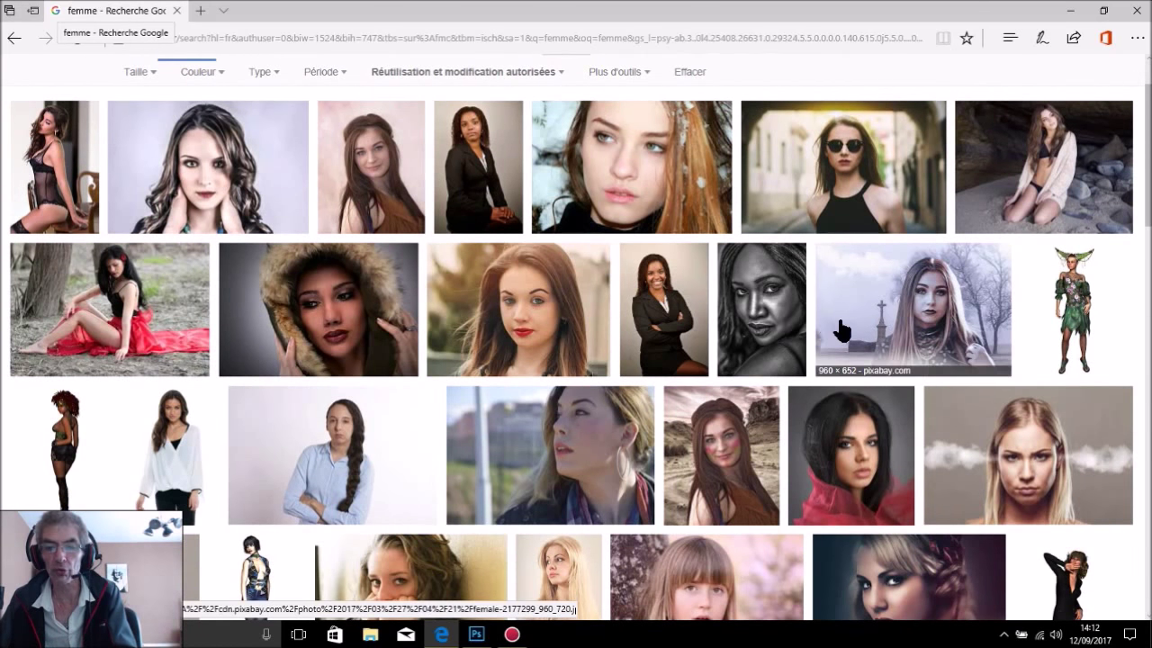
left_click(340, 311)
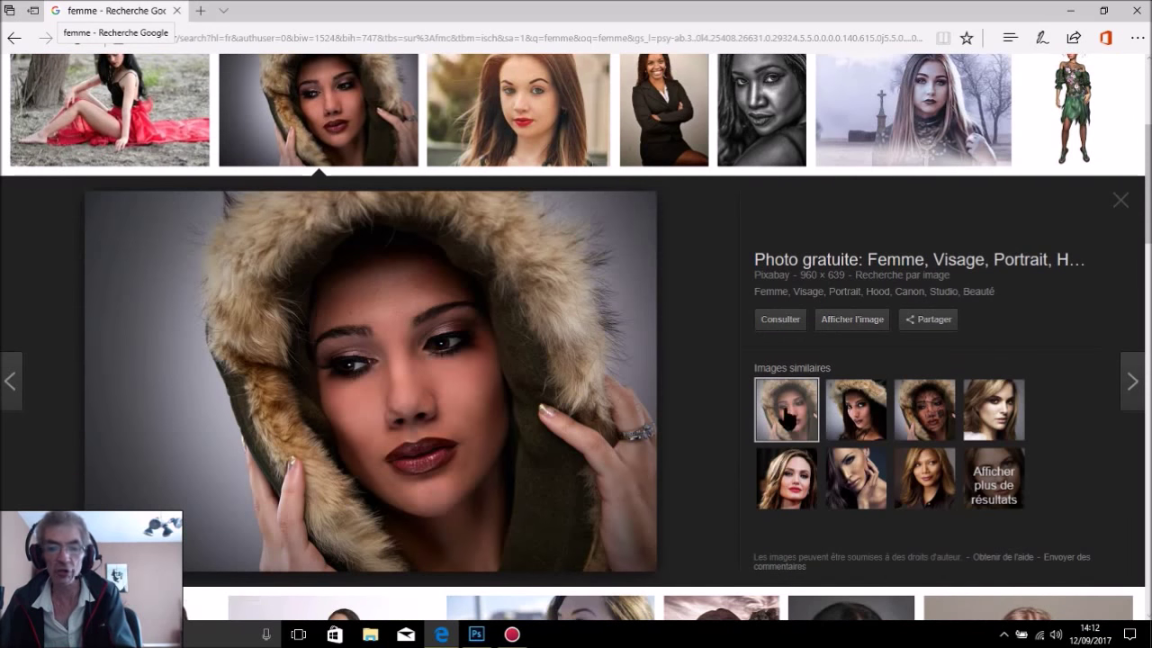
left_click(866, 322)
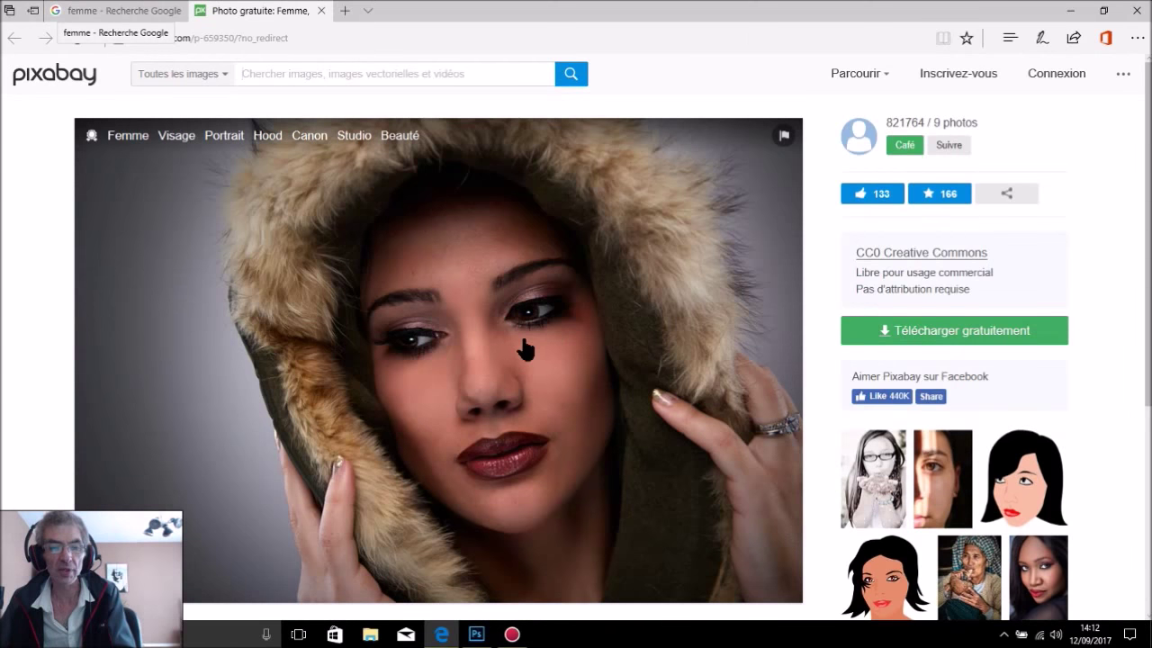
Save the portrait as woman-659350_960_720 in the photoshop folder and close all Edge tabs.
right_click(493, 330)
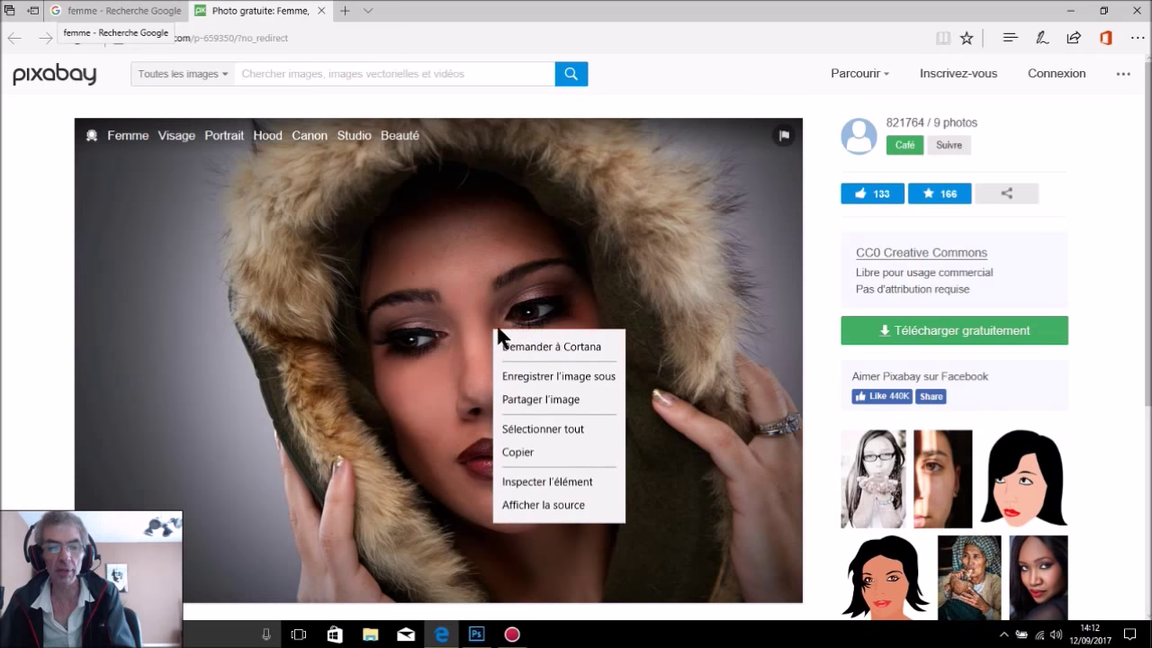
left_click(574, 369)
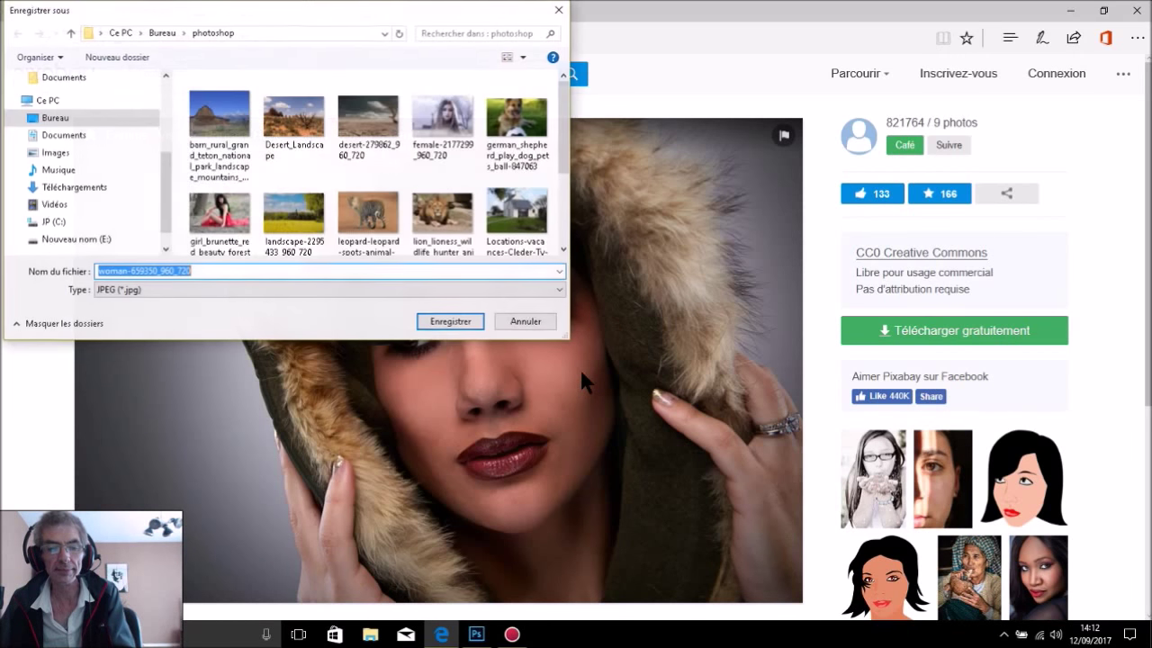
left_click(450, 322)
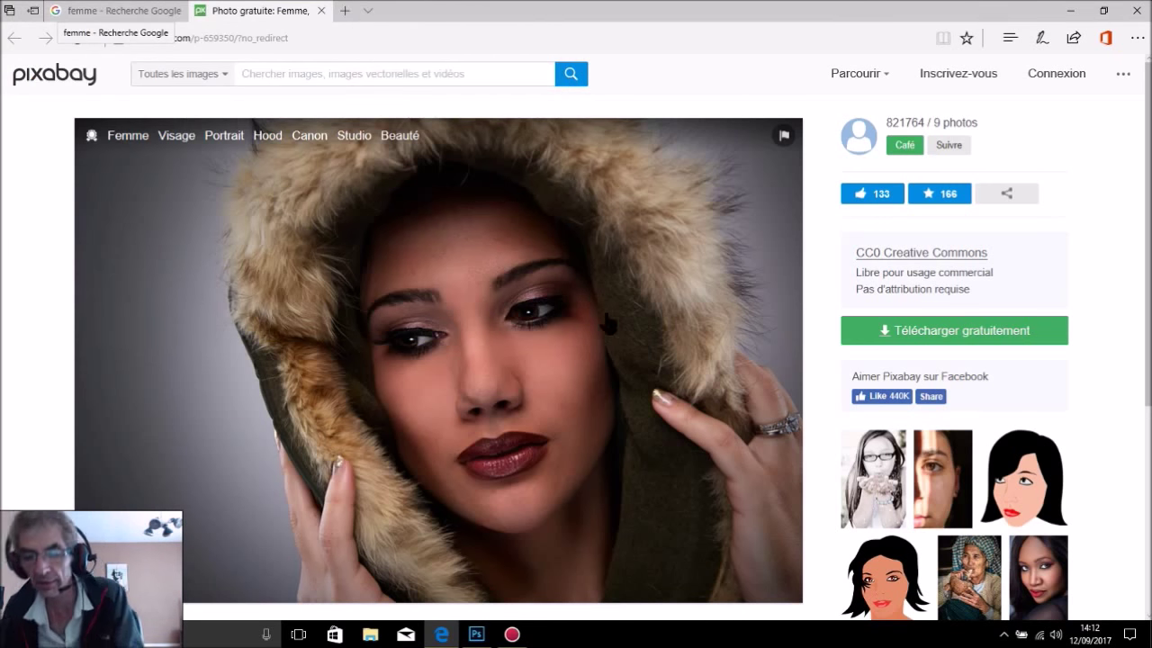
left_click(1139, 13)
left_click(545, 354)
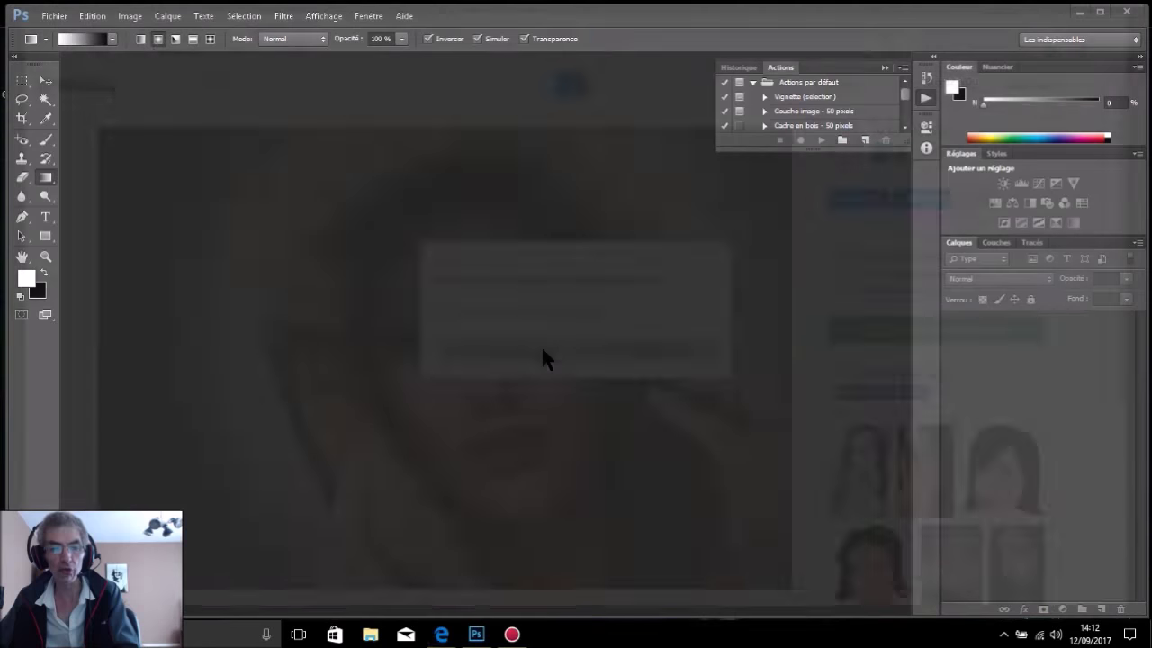
Hide the Actions panel and turn off the gradient Reverse option.
left_click(925, 99)
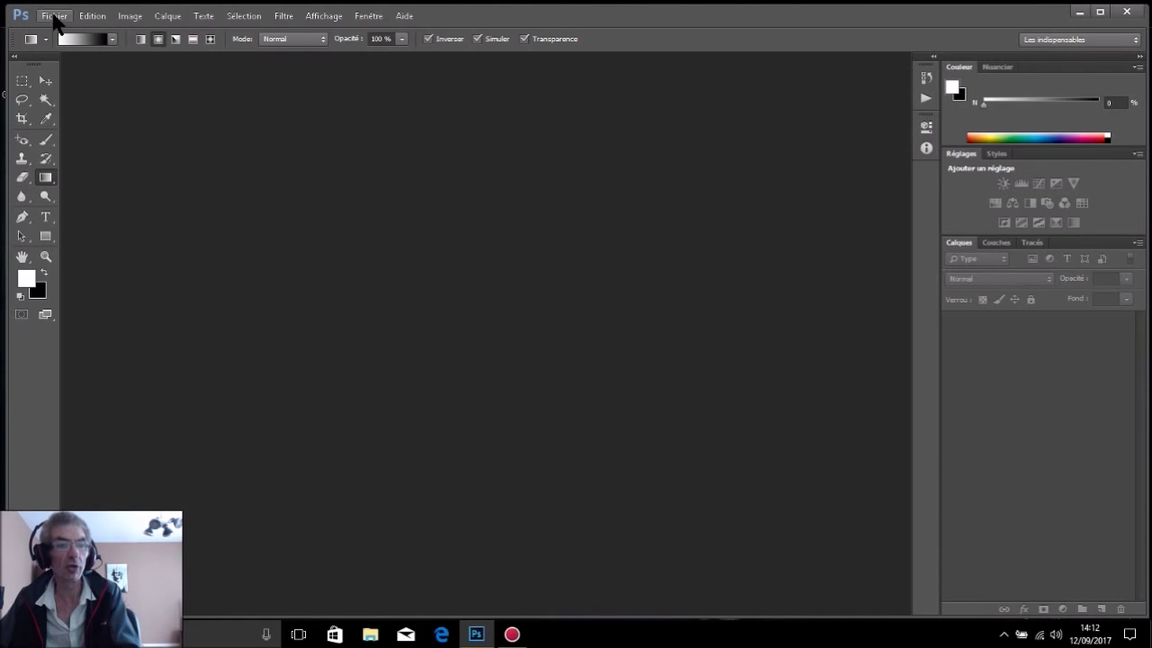
left_click(429, 39)
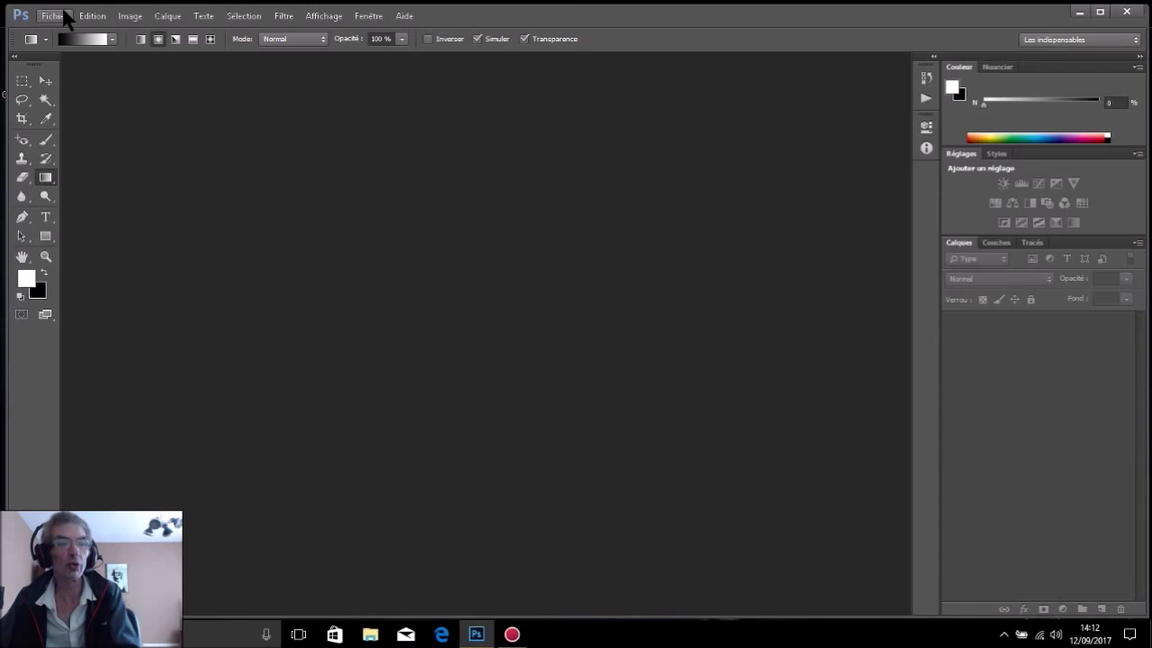
left_click(63, 16)
left_click(63, 44)
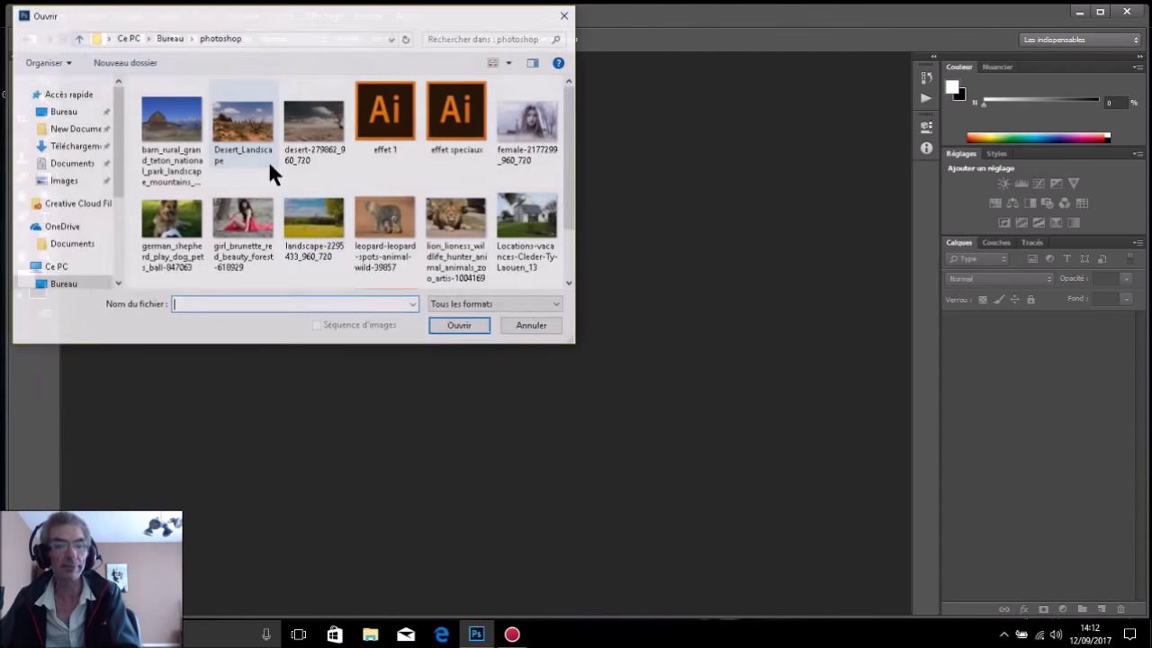
mouse_move(456, 218)
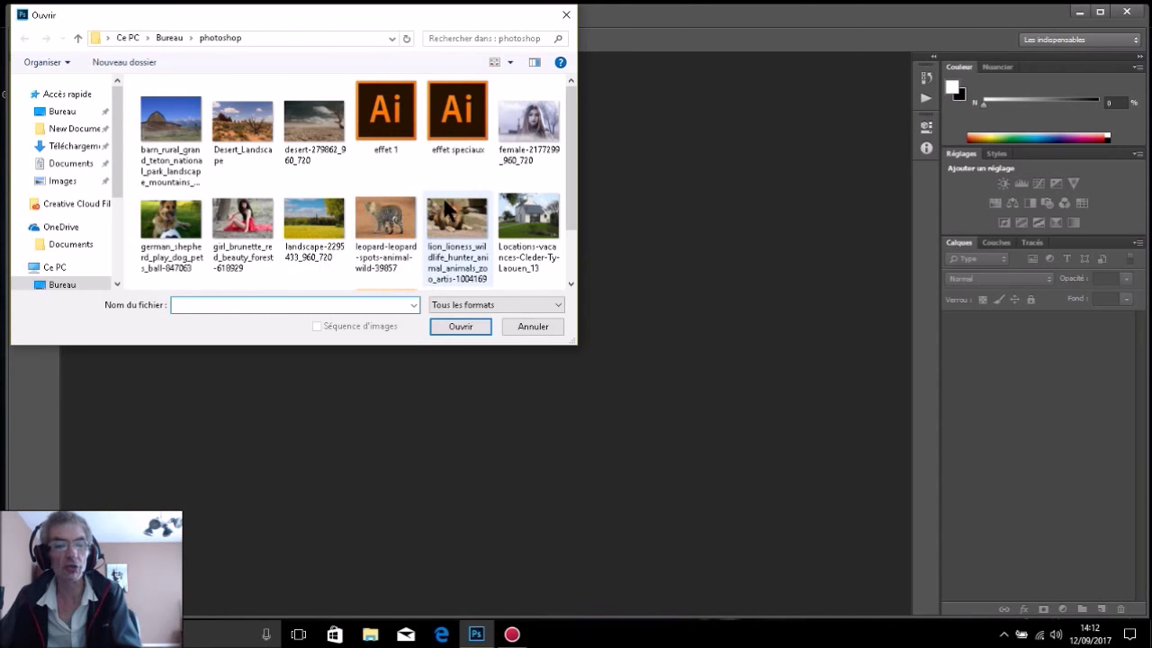
Open both desert-279862_960_720 and woman-659350_960_720 from the photoshop folder.
scroll(446, 206, "down", 1)
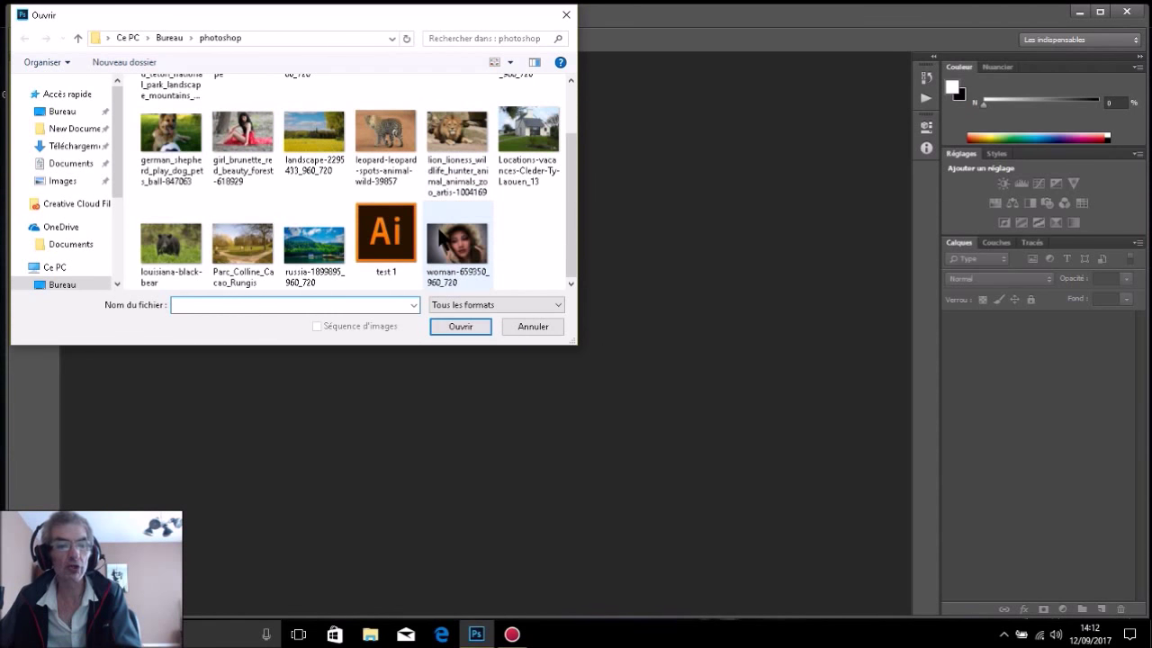
scroll(346, 225, "up", 1)
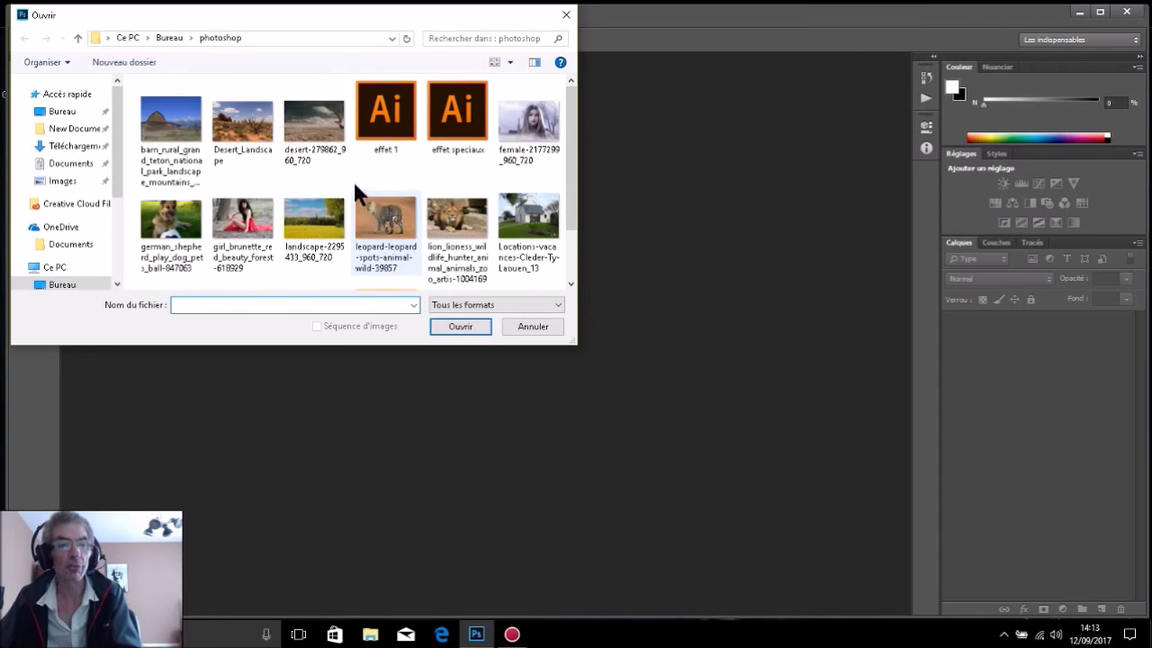
left_click(316, 126)
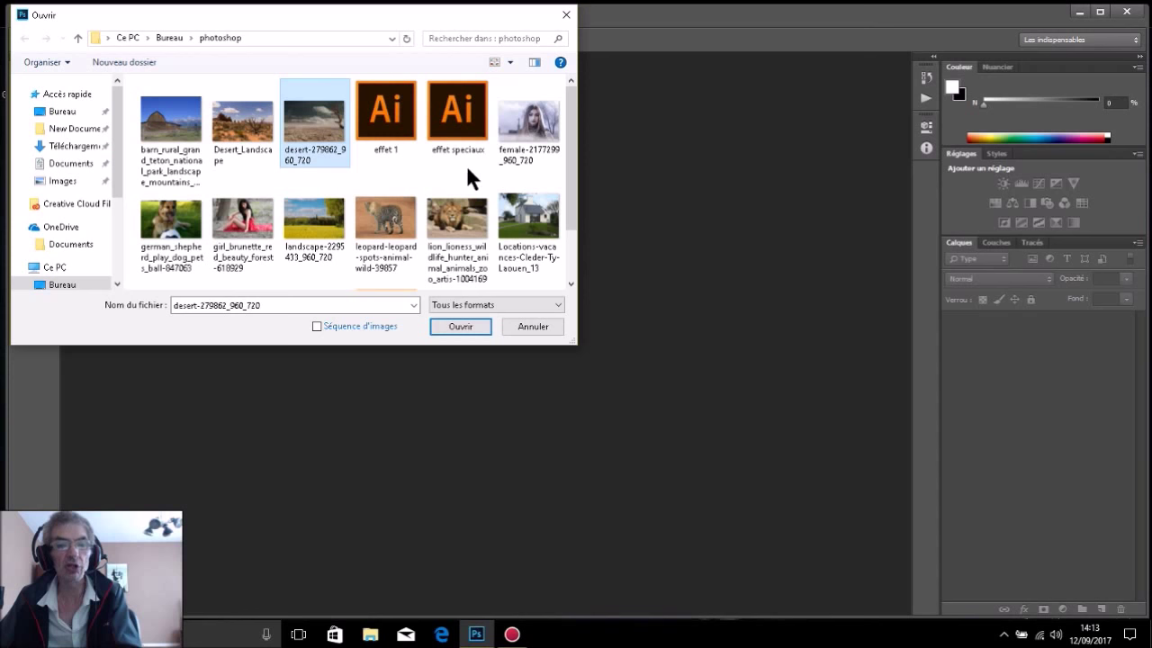
scroll(465, 163, "down", 1)
scroll(469, 162, "down", 1)
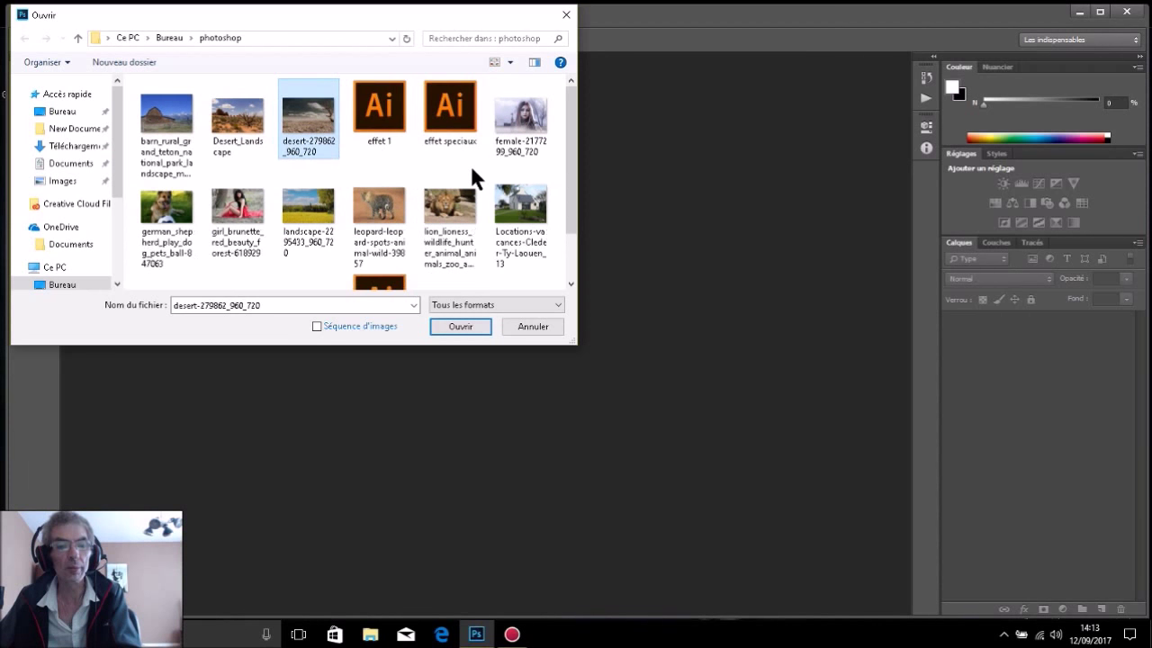
scroll(570, 180, "down", 1)
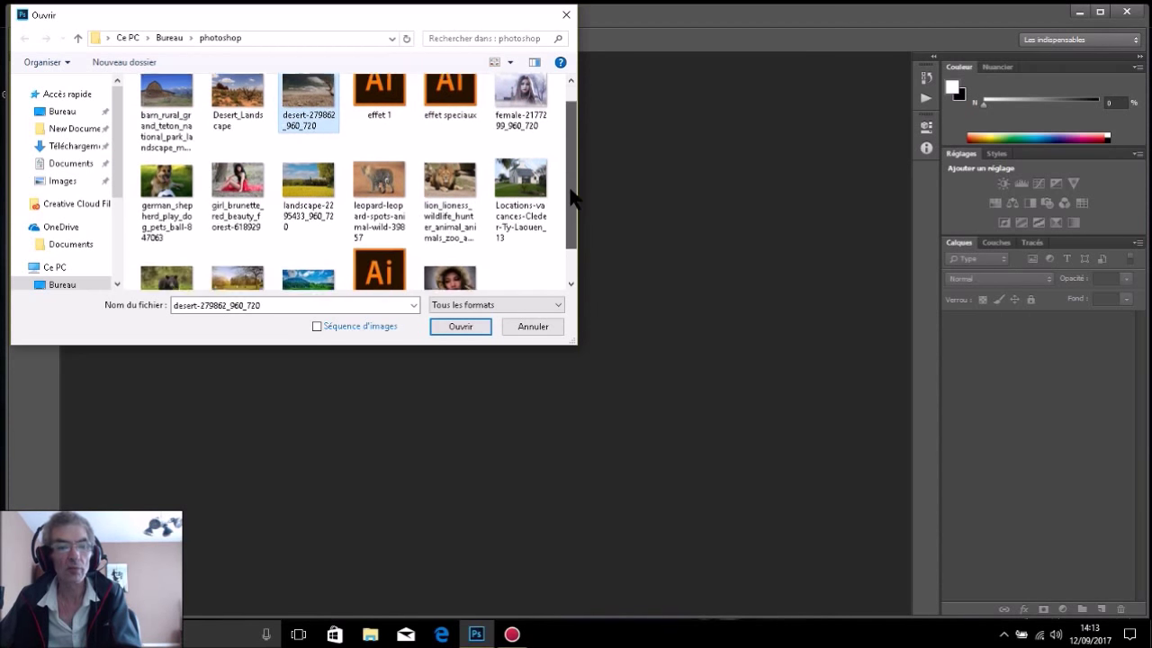
left_click(460, 284, "ctrl")
left_click_drag(567, 243, 570, 192)
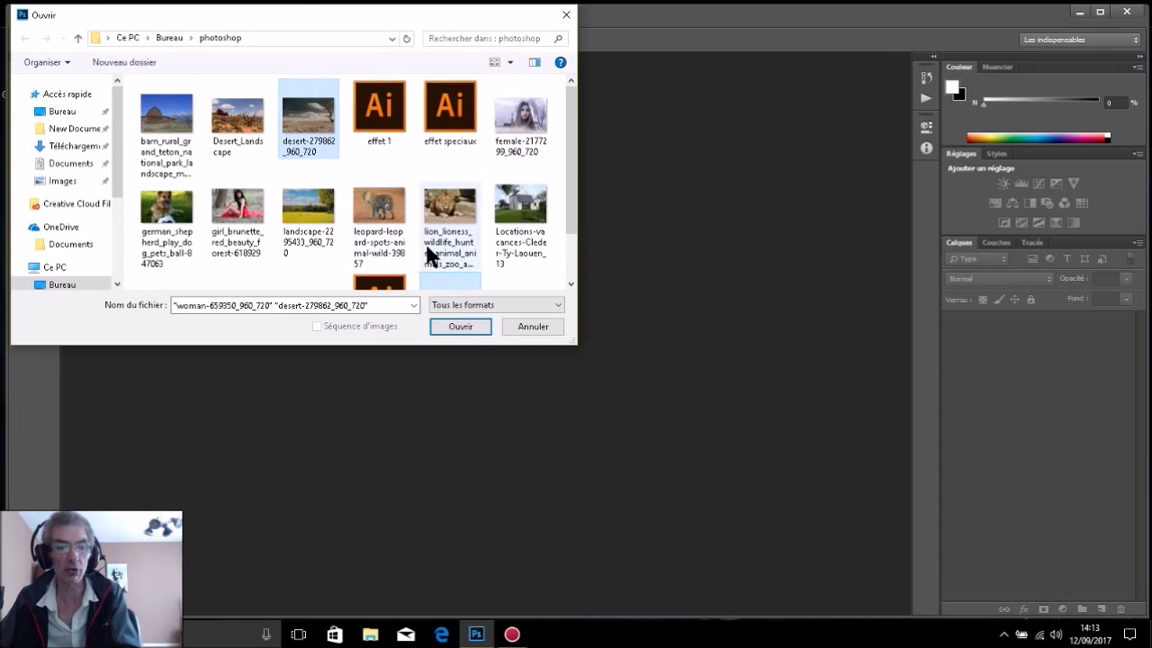
left_click(465, 326)
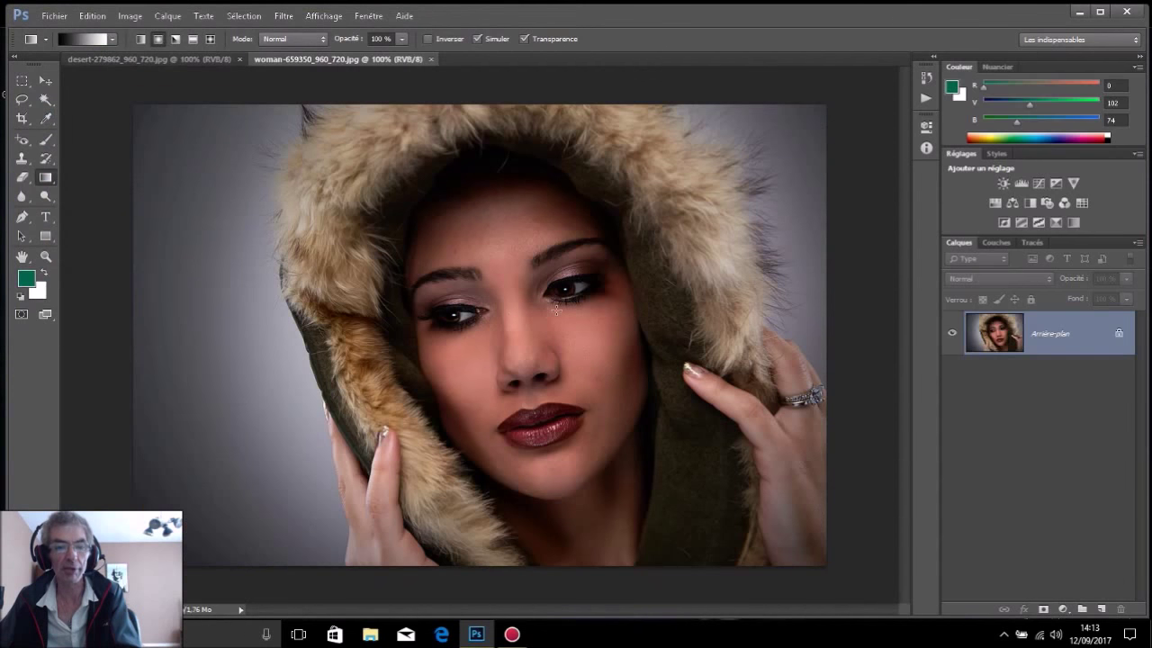
Tile the woman and desert documents as 2 vertical panes, woman on the left.
left_click(200, 62)
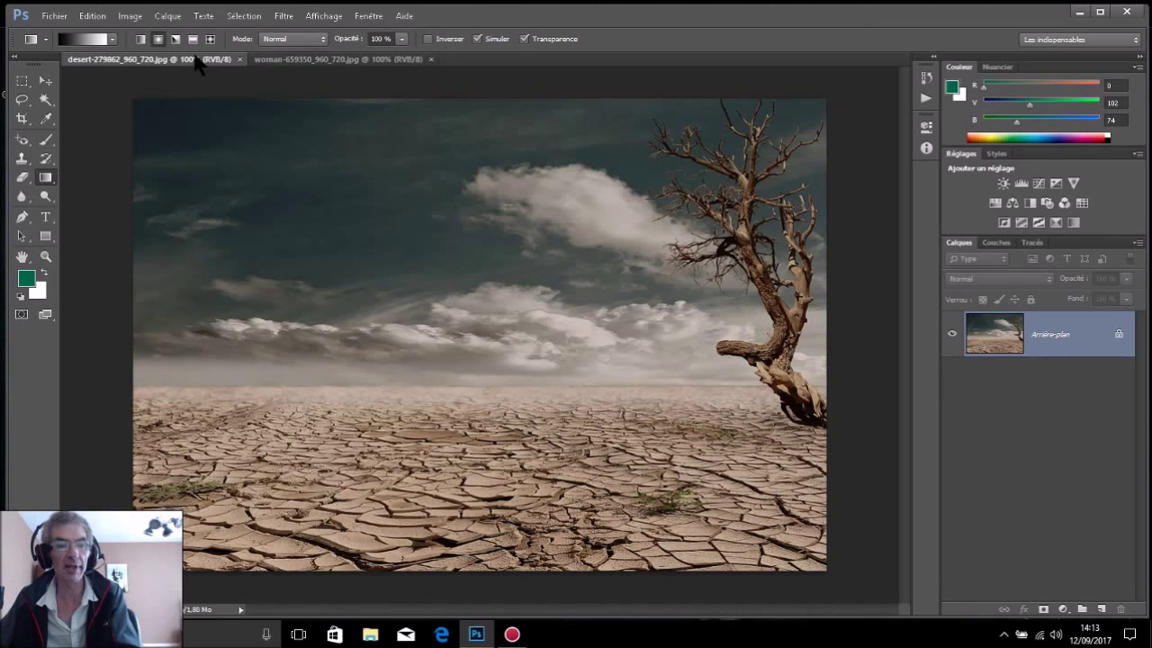
left_click(342, 62)
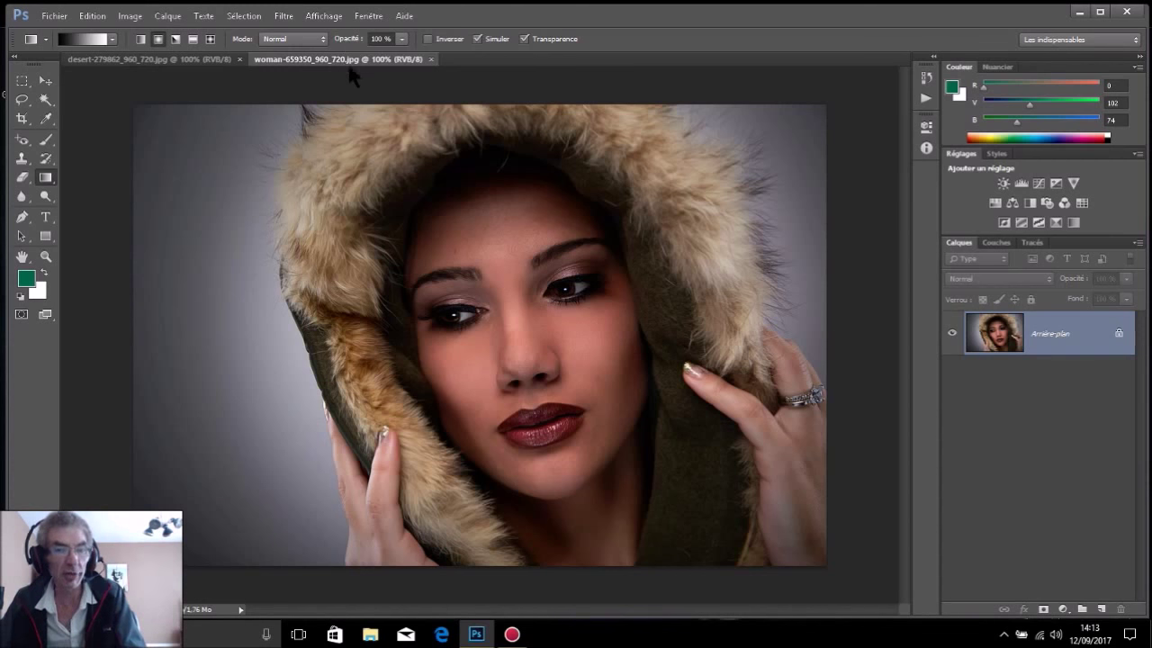
left_click(369, 16)
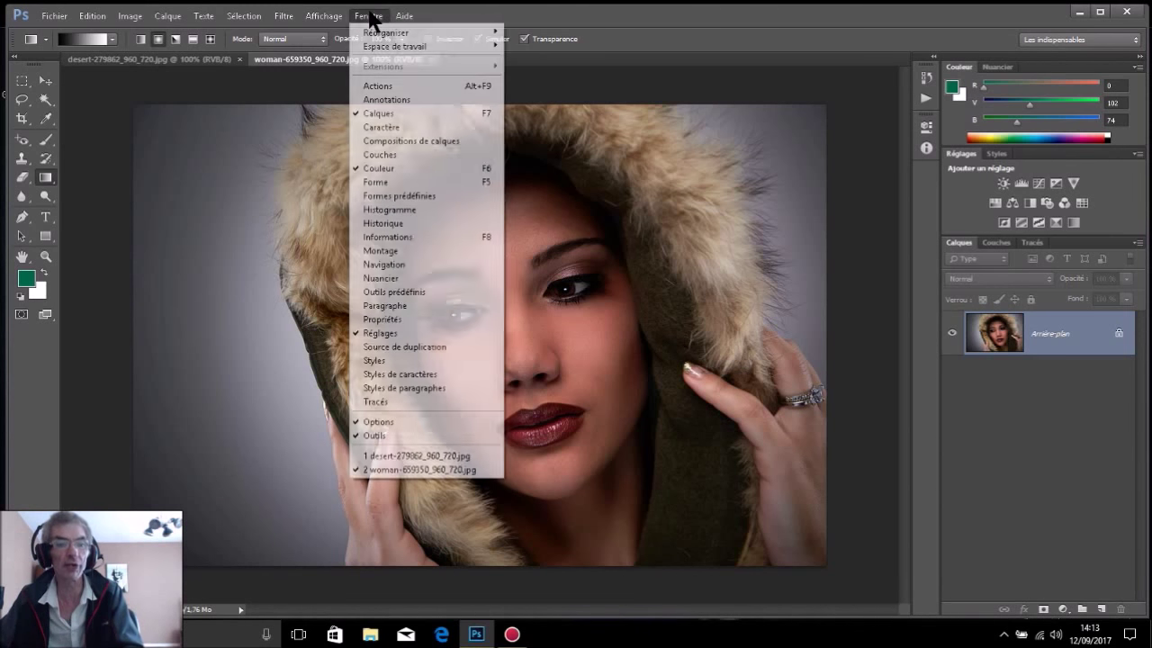
mouse_move(387, 33)
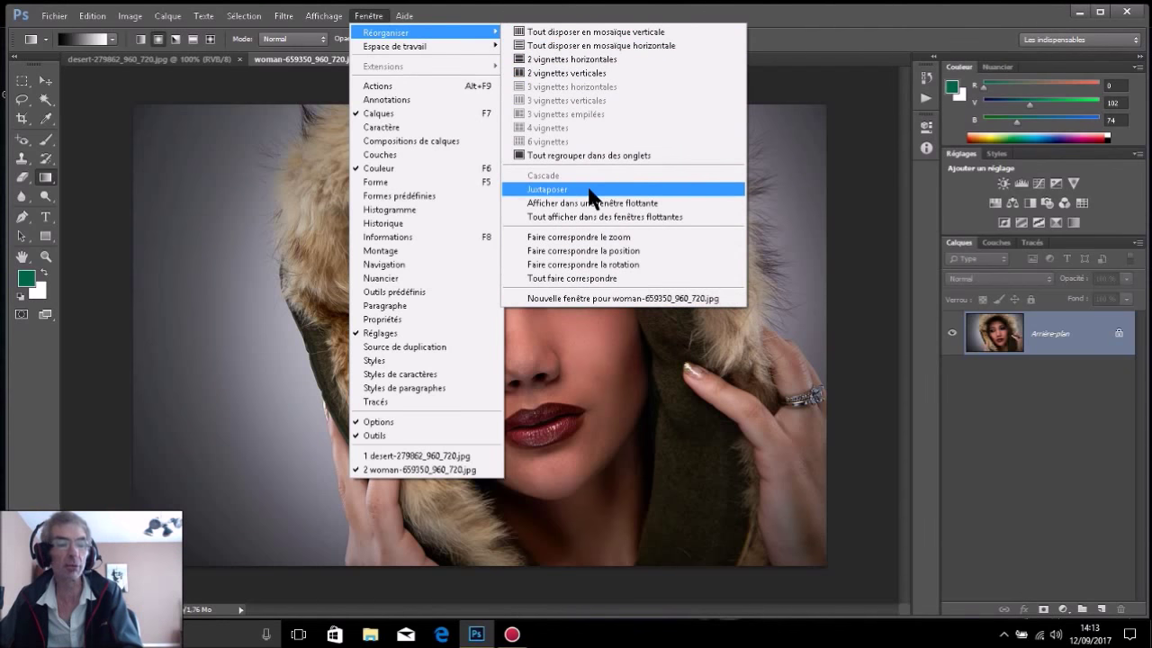
left_click(615, 81)
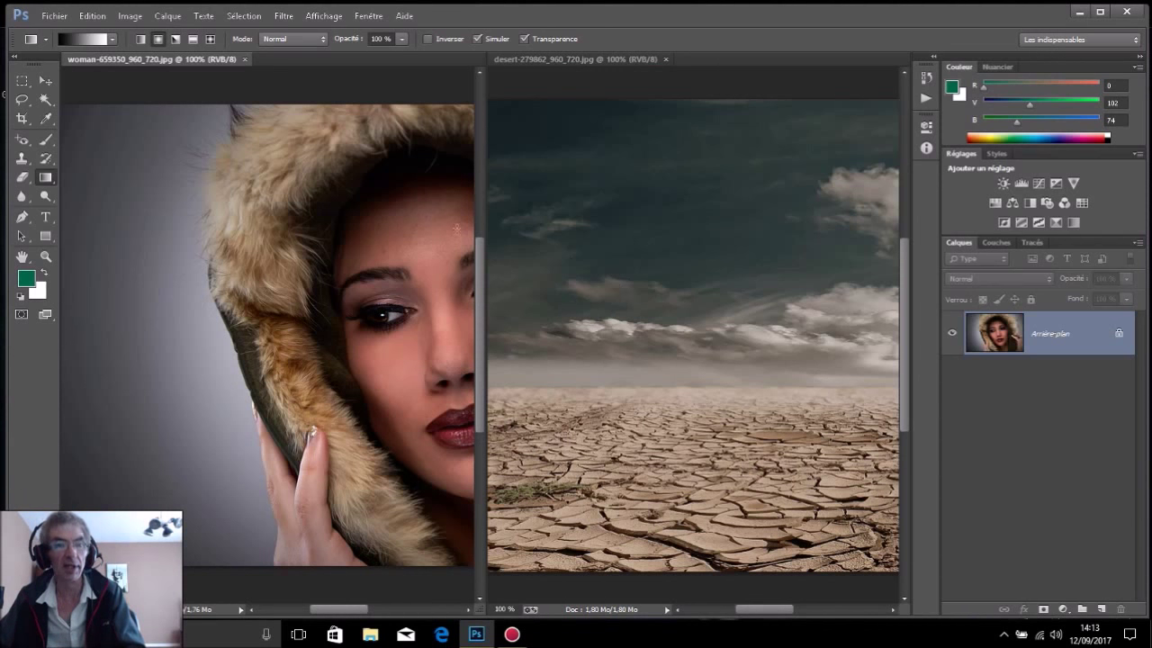
left_click(46, 83)
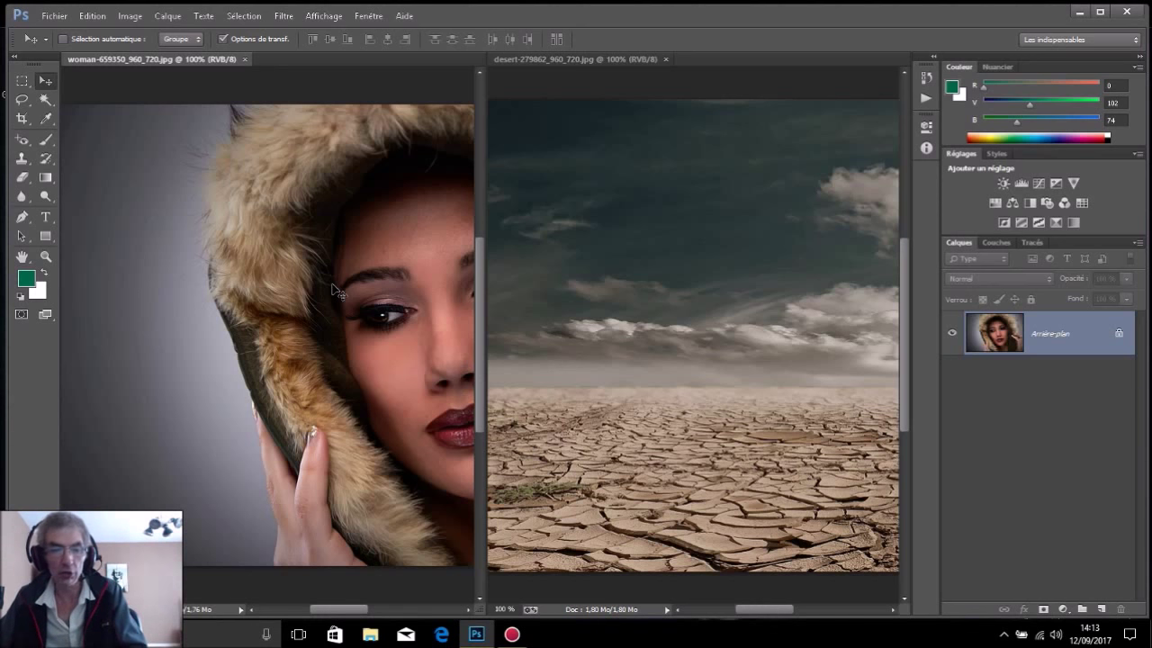
Drag the fur-hood portrait into the desert document as Calque 1, then close the woman document.
left_click_drag(335, 284, 337, 287)
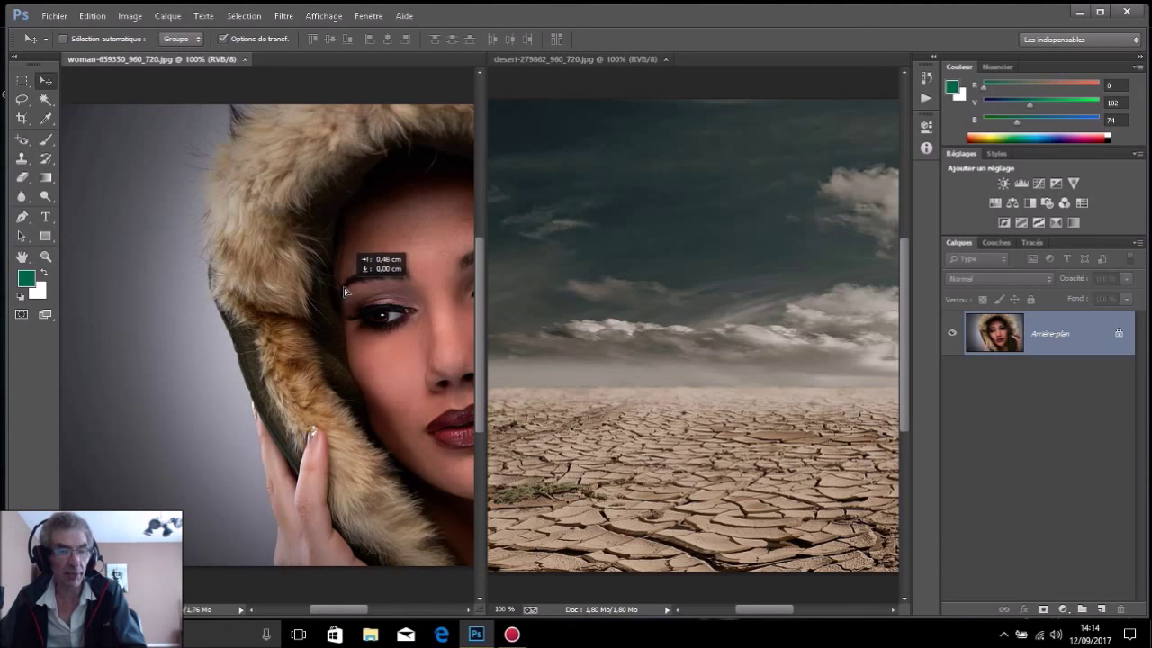
left_click_drag(339, 286, 402, 305)
left_click_drag(471, 303, 529, 313)
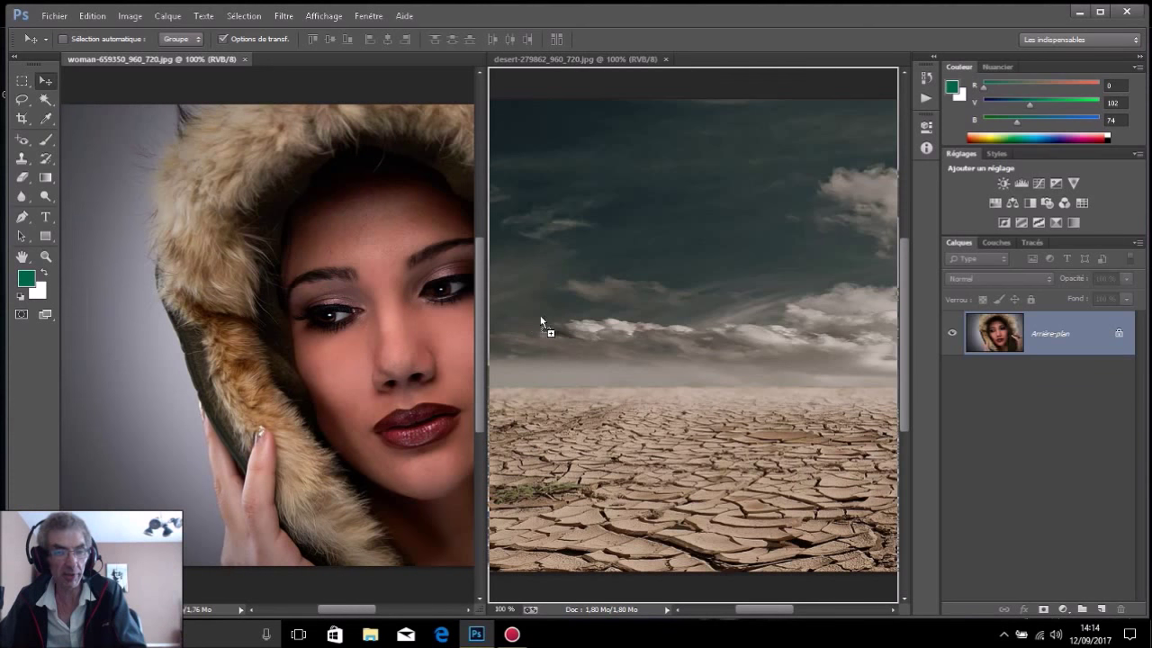
left_click_drag(598, 323, 639, 329)
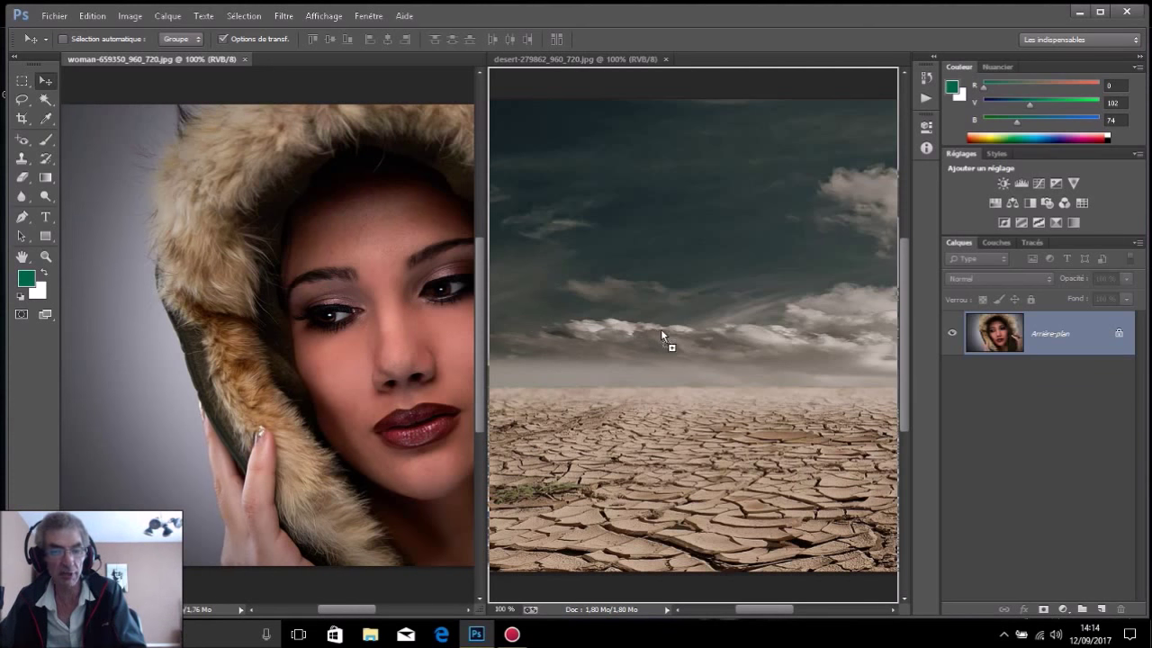
left_click_drag(663, 329, 665, 328)
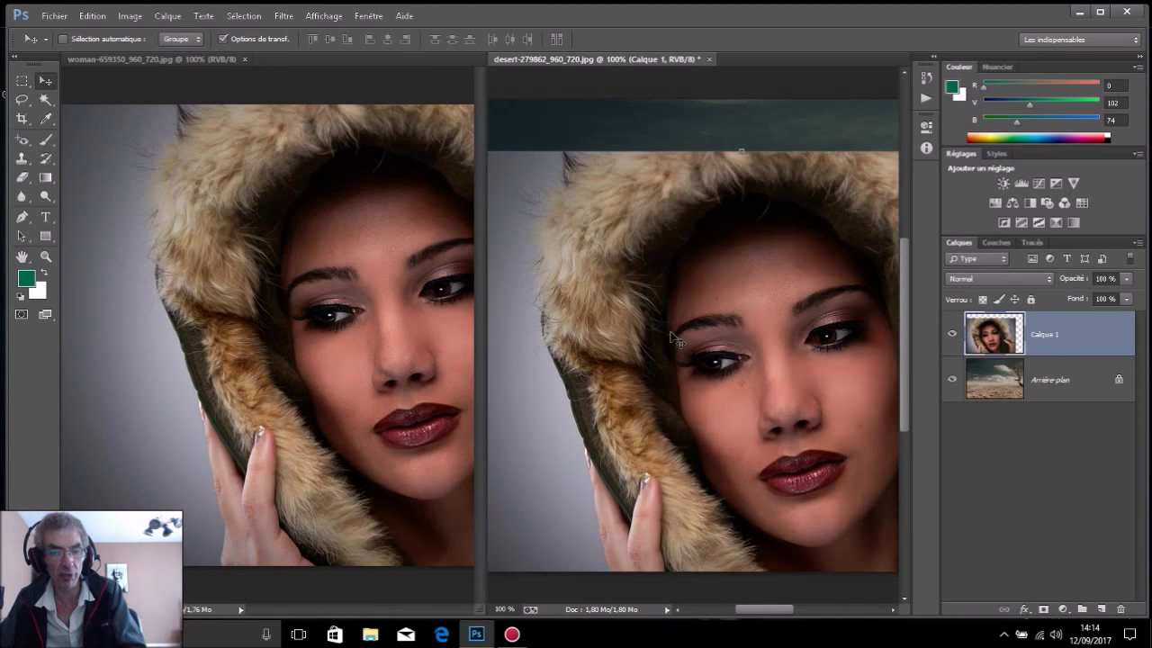
left_click(414, 82)
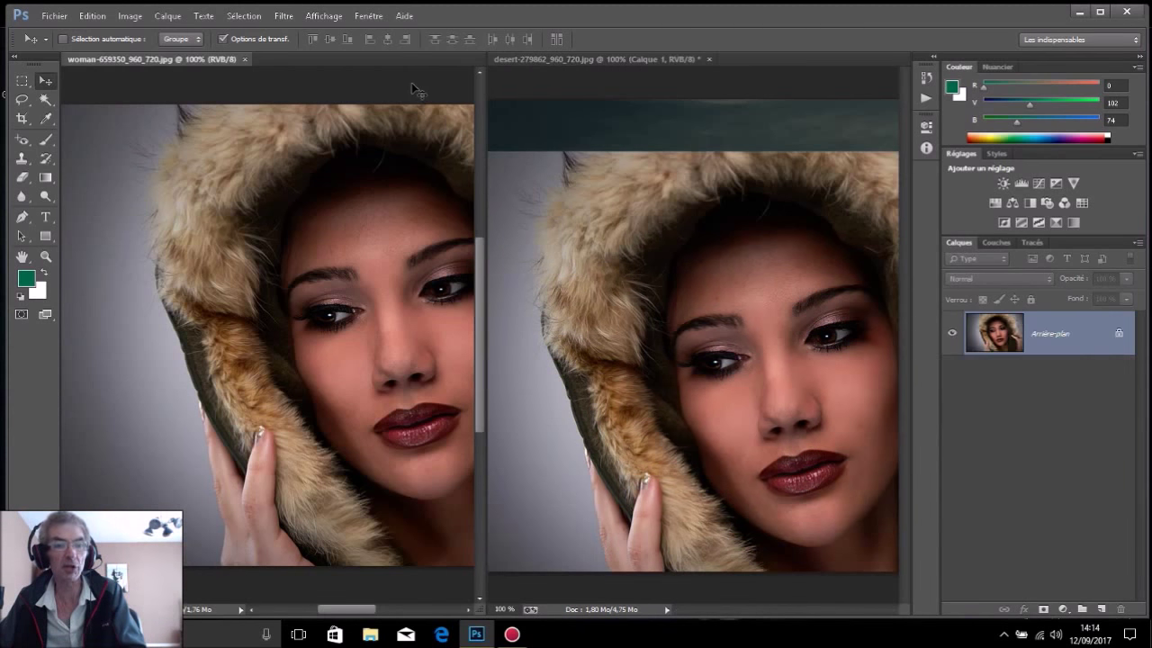
left_click(245, 60)
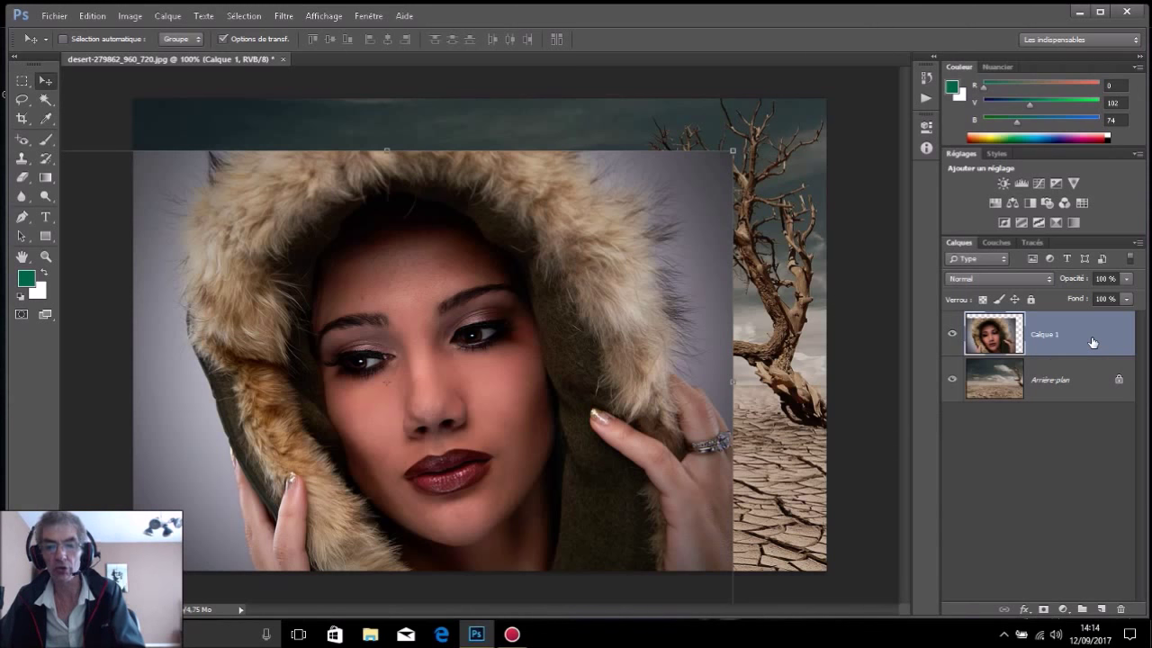
Convert Calque 1, the woman portrait layer, into a smart object.
left_click(367, 15)
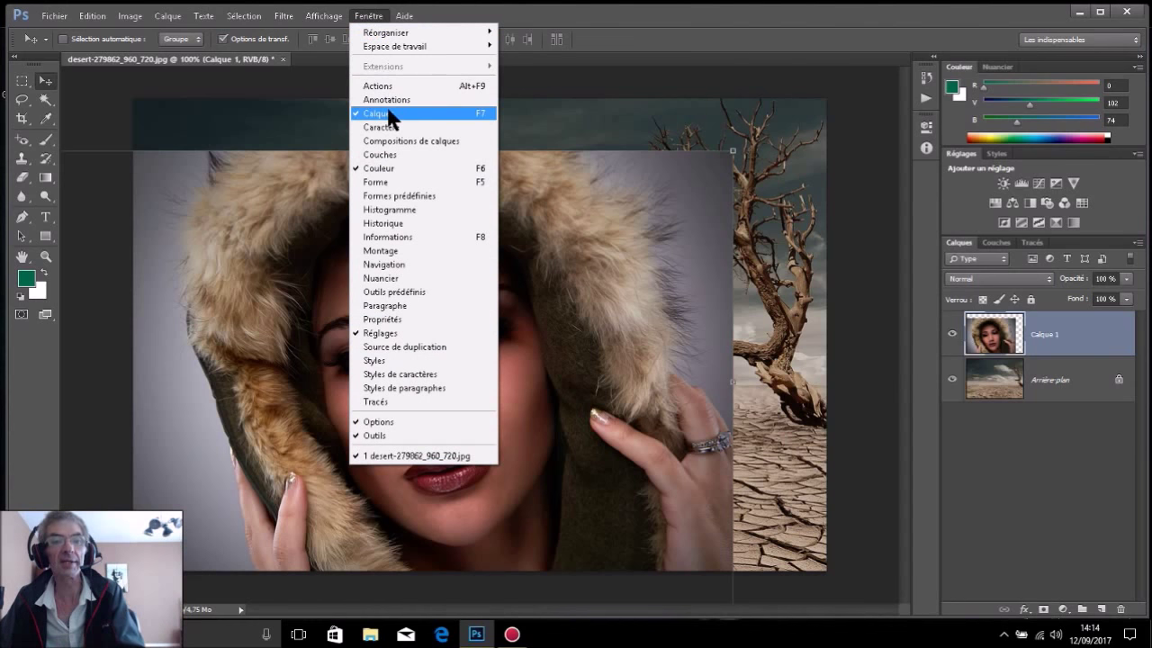
left_click(1107, 338)
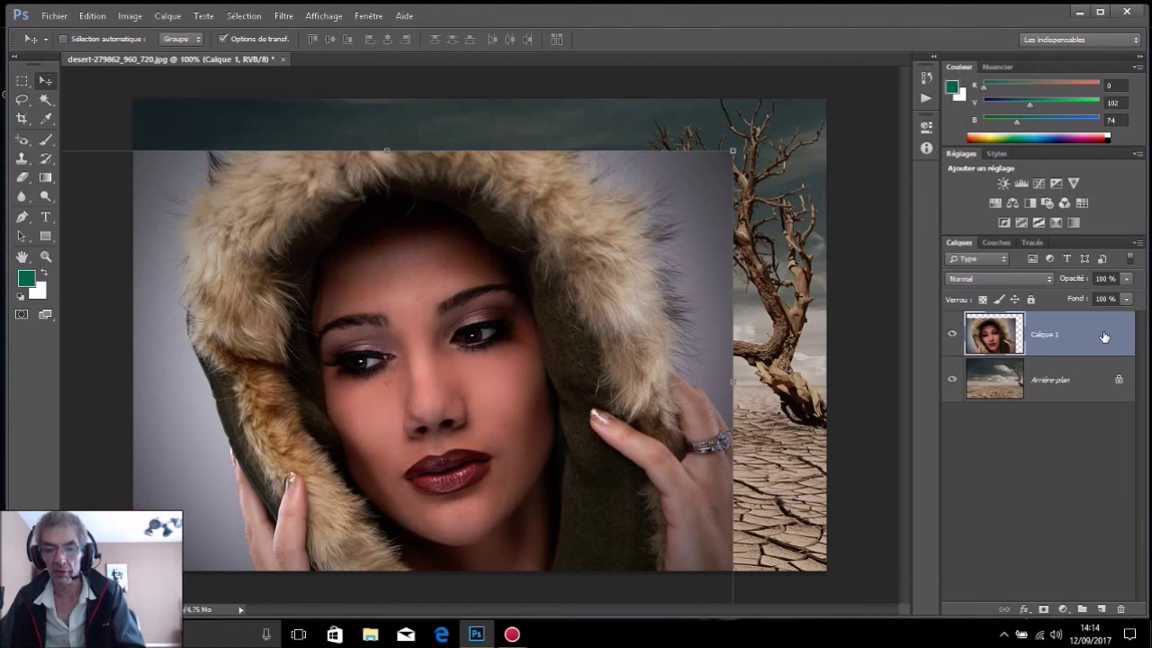
right_click(1088, 337)
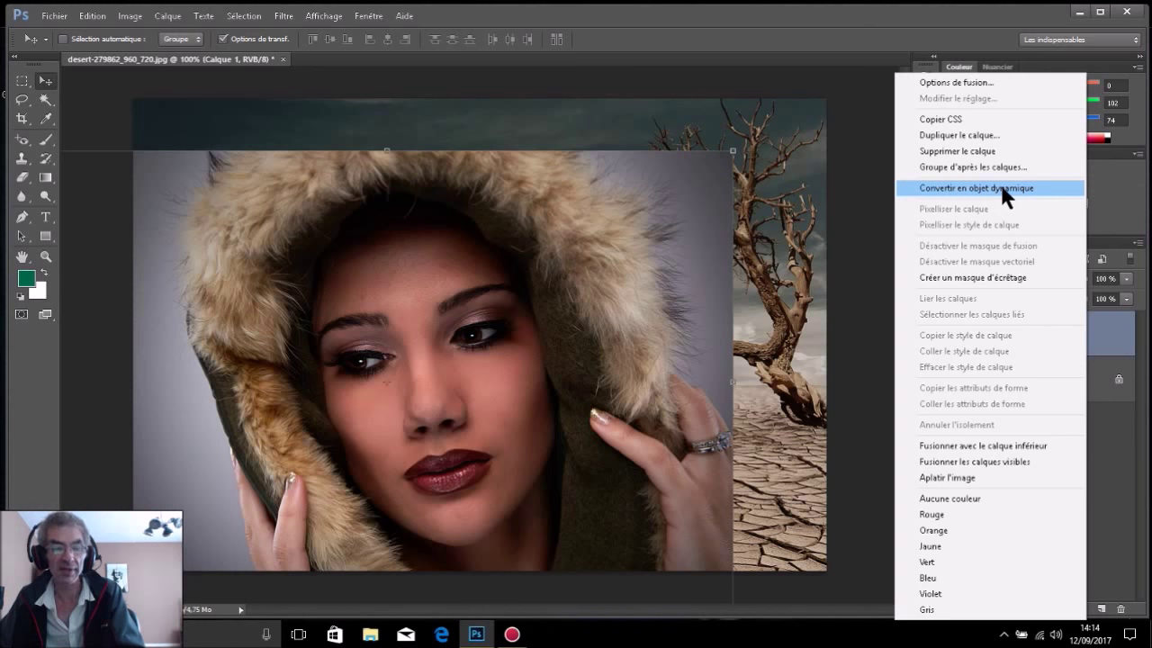
left_click(1001, 188)
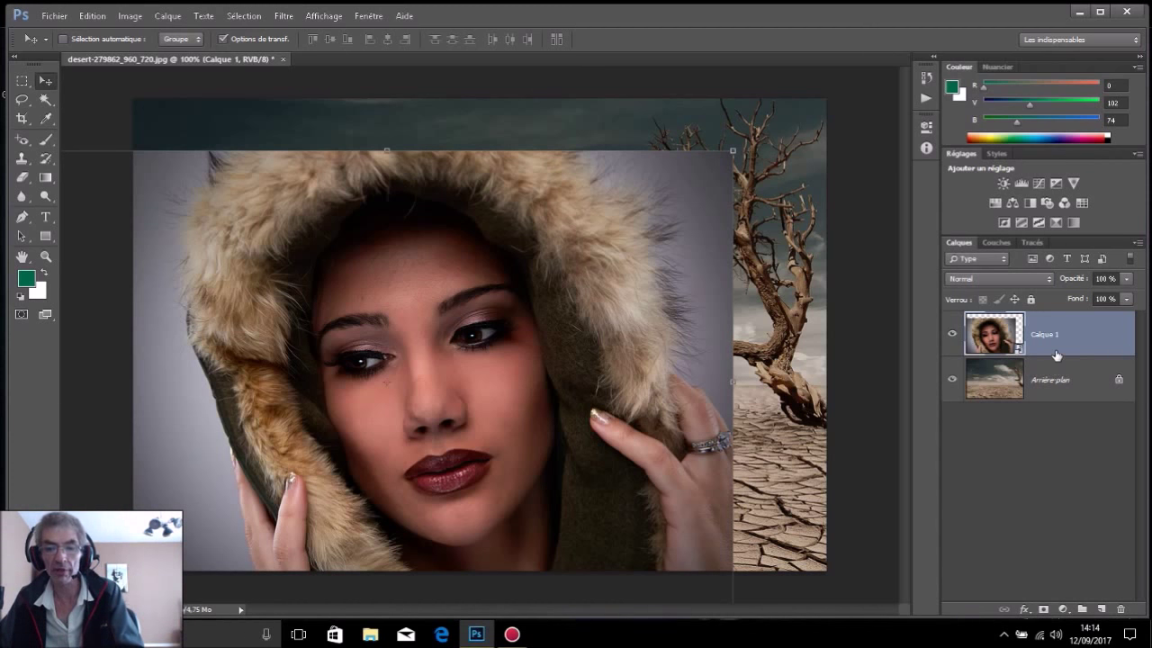
Free-transform Calque 1 up to about 115% so the portrait covers the desert canvas.
left_click(94, 18)
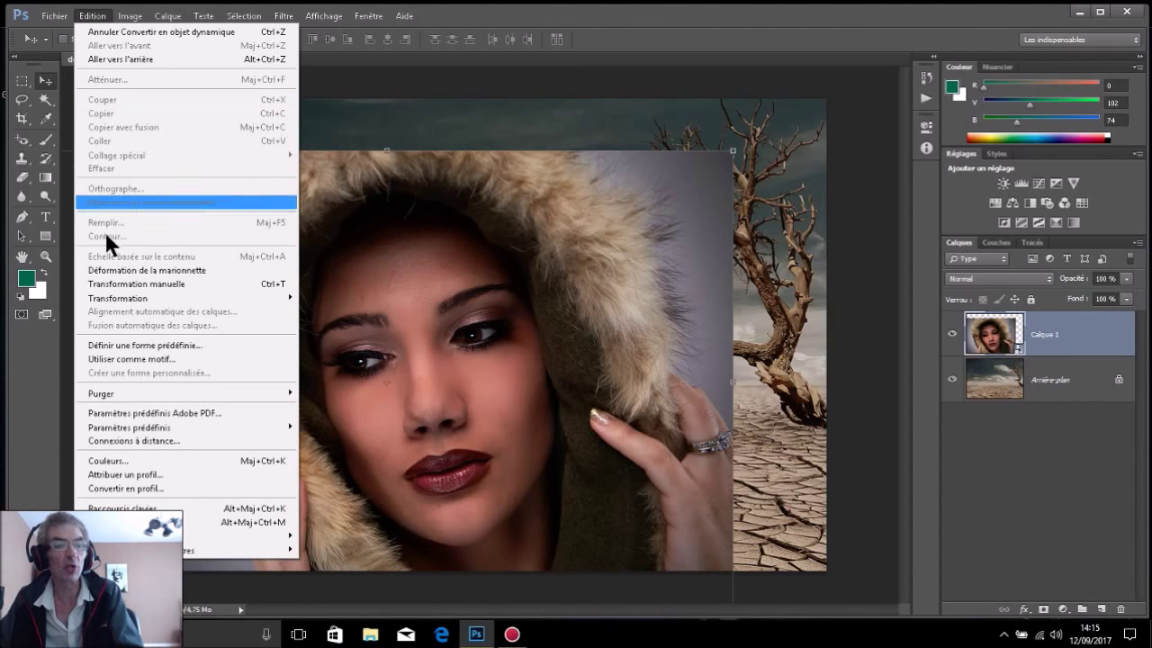
left_click(110, 286)
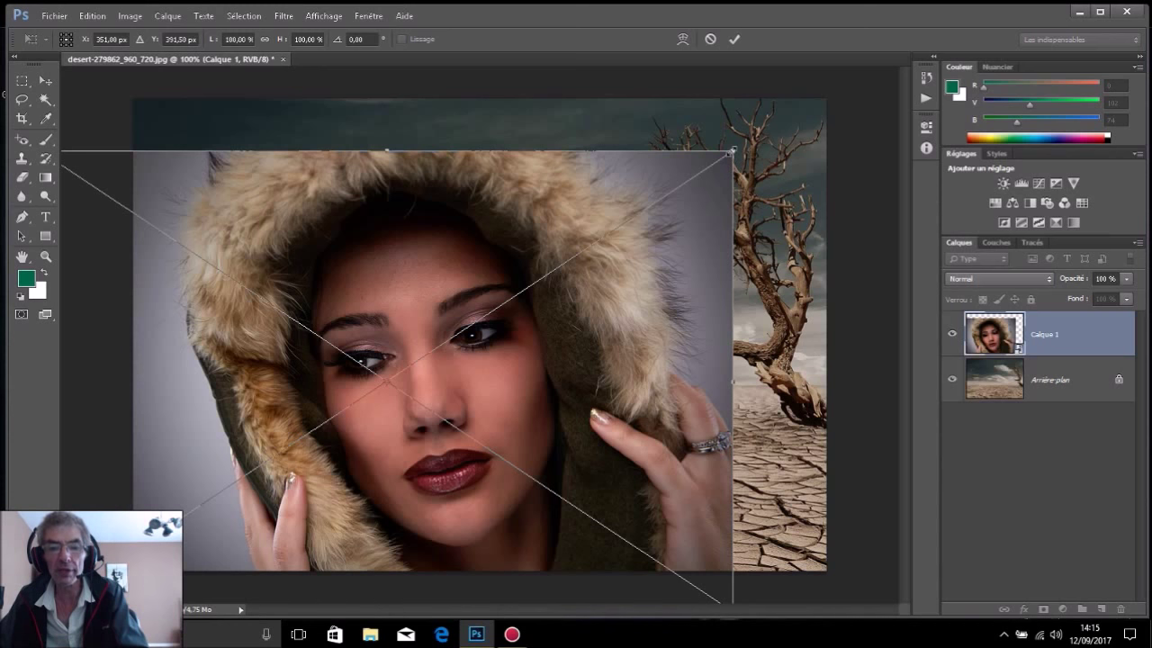
left_click_drag(733, 151, 848, 115)
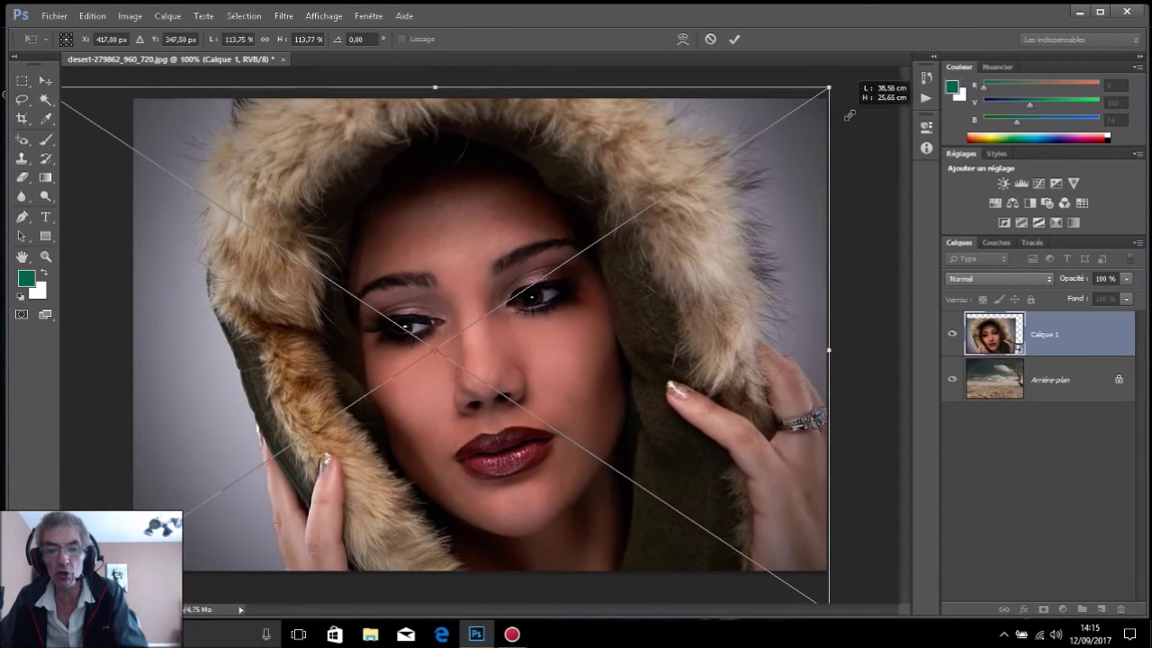
left_click_drag(848, 114, 859, 112)
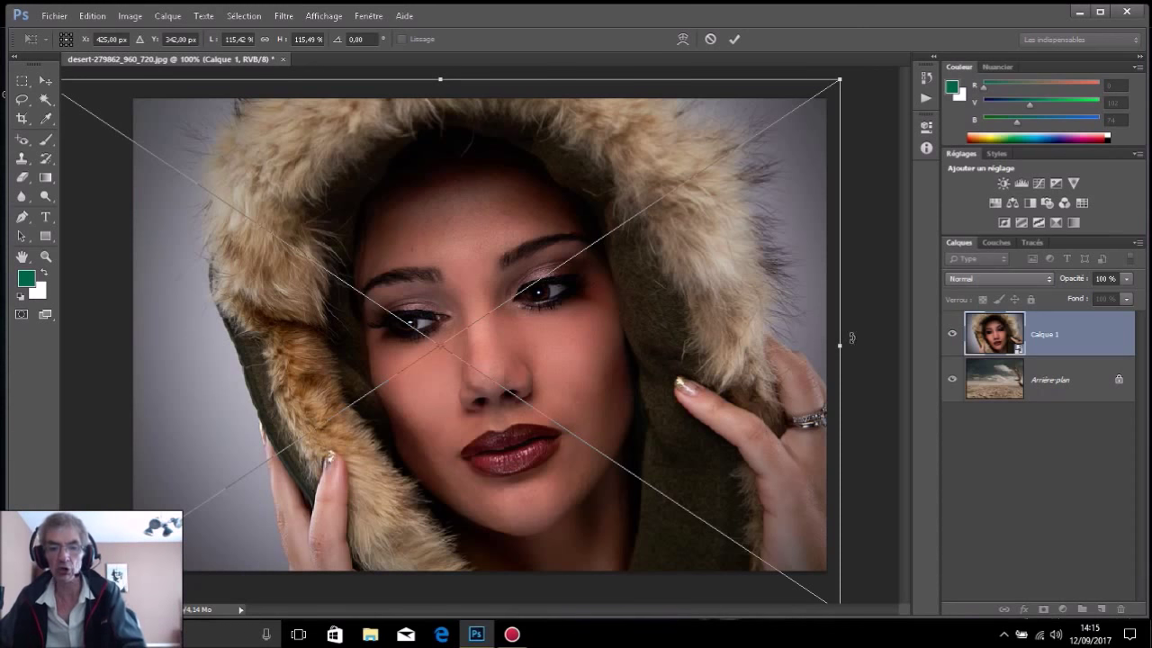
left_click(734, 38)
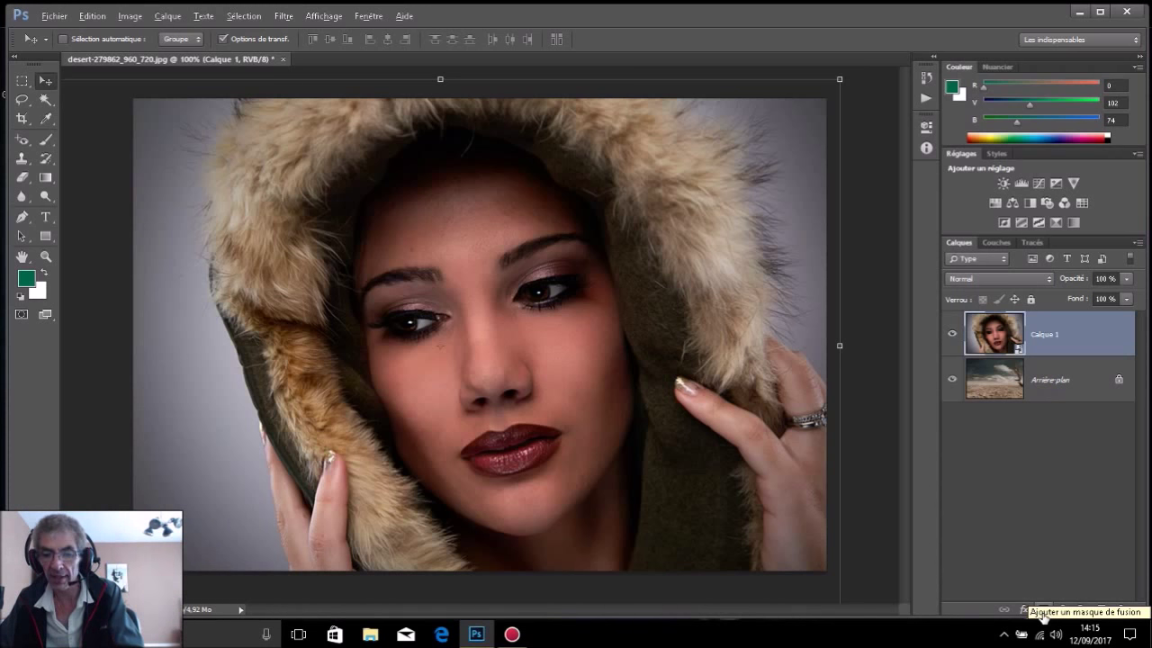
Add an all-black layer mask to Calque 1 with an Alt-click on Add Layer Mask.
left_click(1042, 611, "alt")
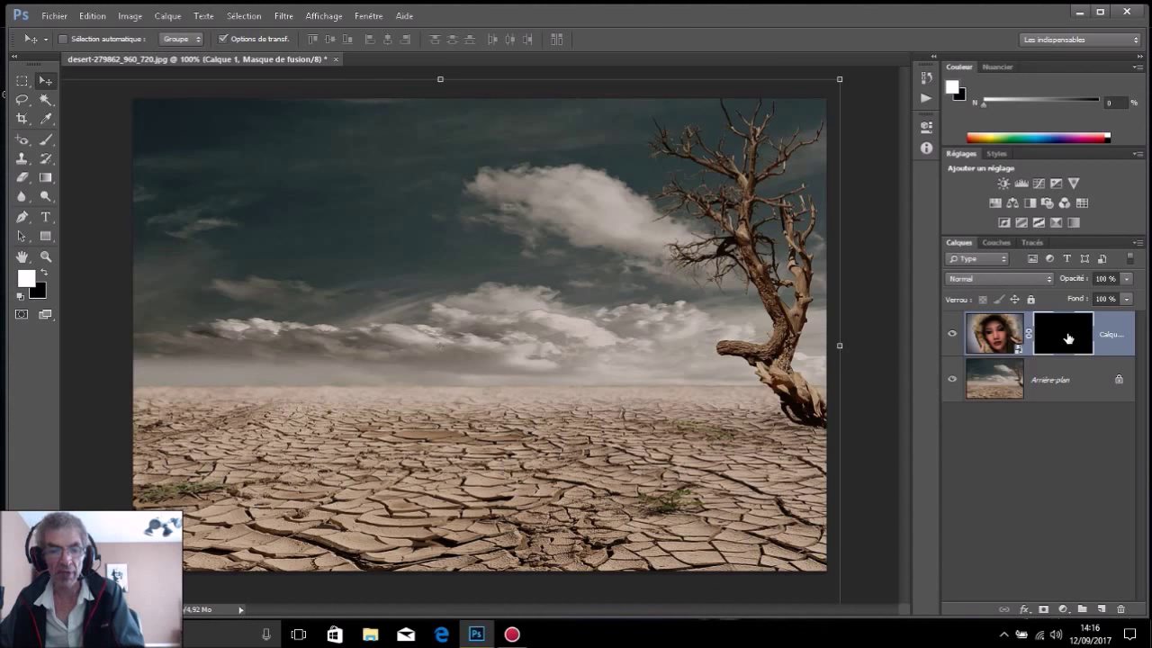
Drag a radial gradient across Calque 1's mask to blend the woman's face into the desert.
left_click(46, 179)
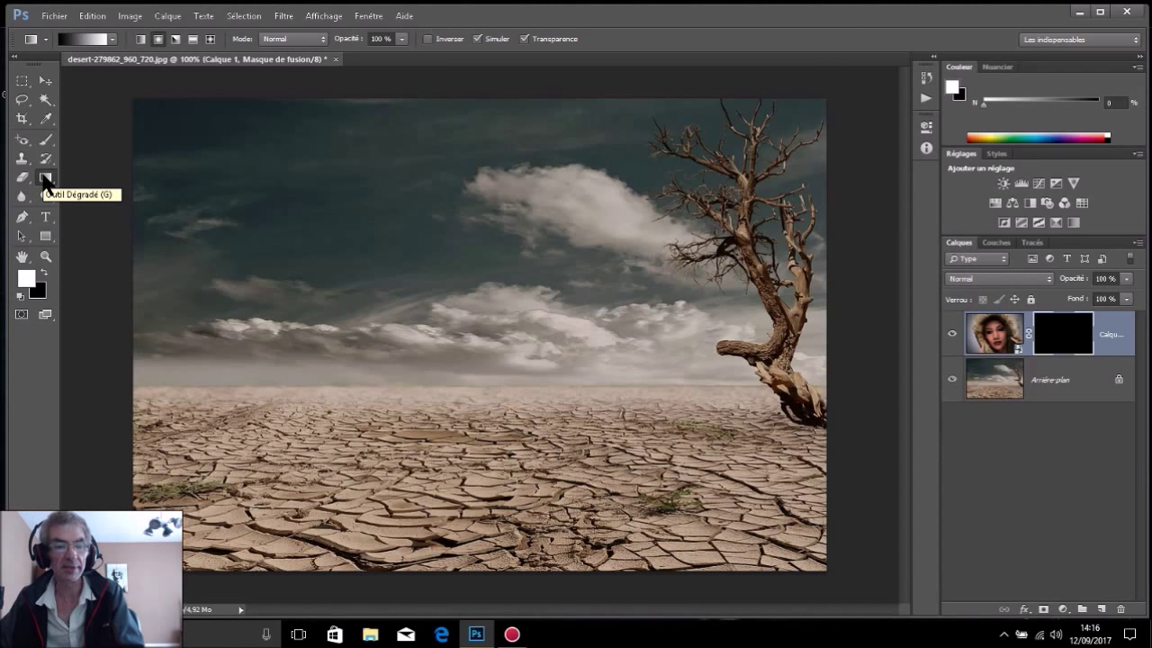
left_click(113, 40)
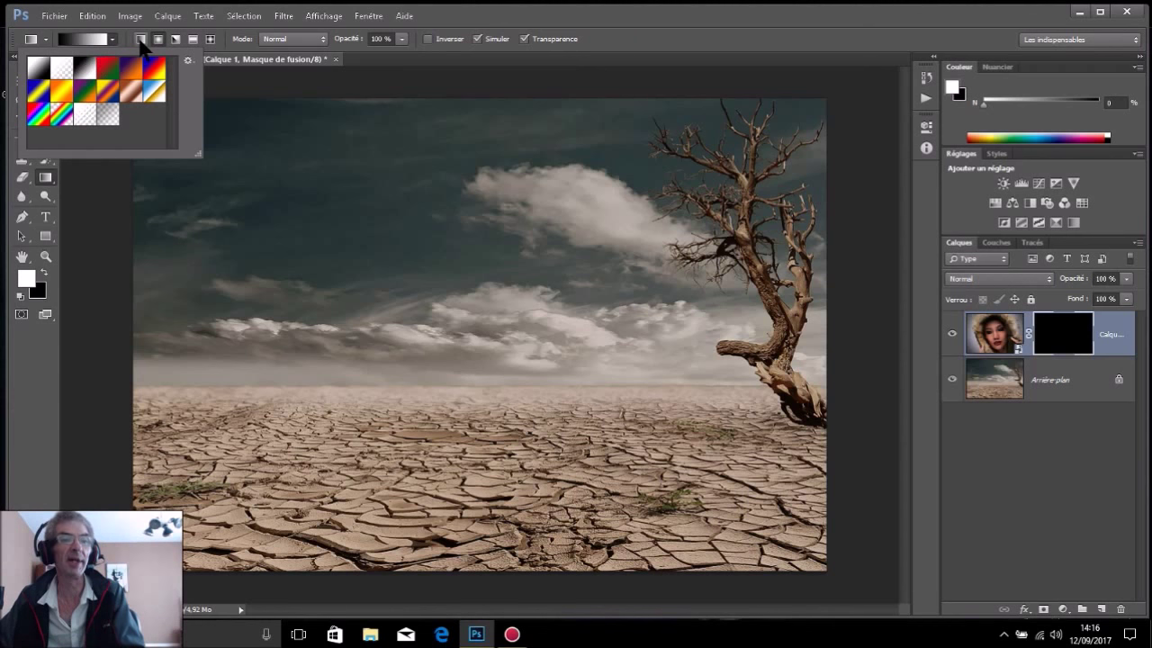
left_click(481, 23)
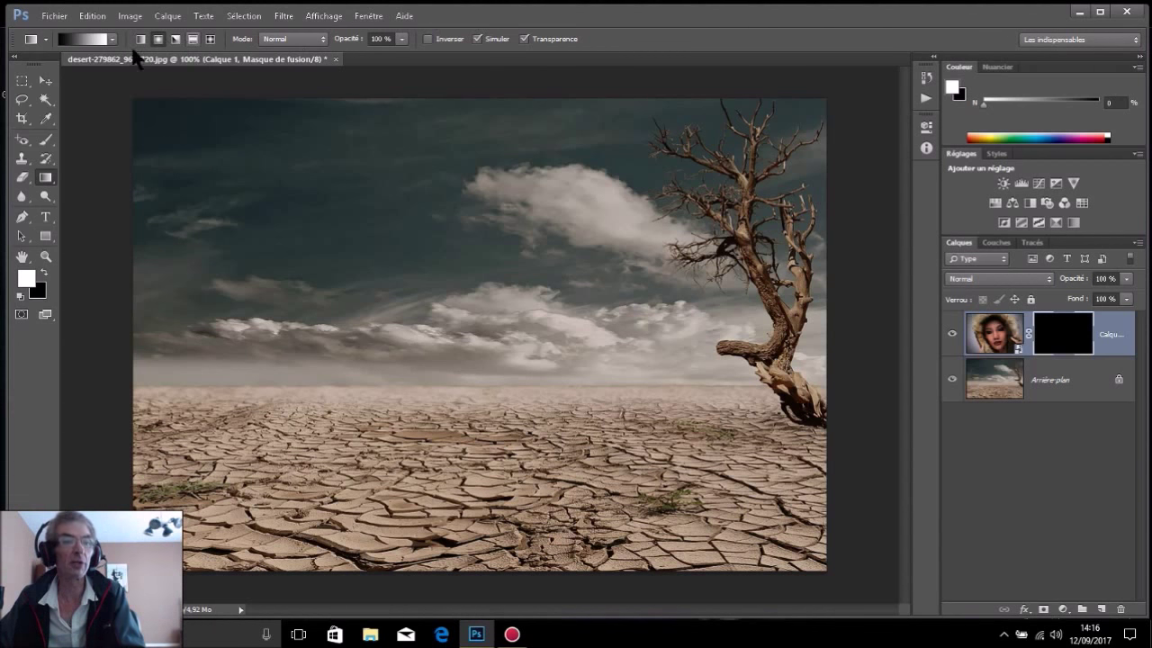
left_click(158, 39)
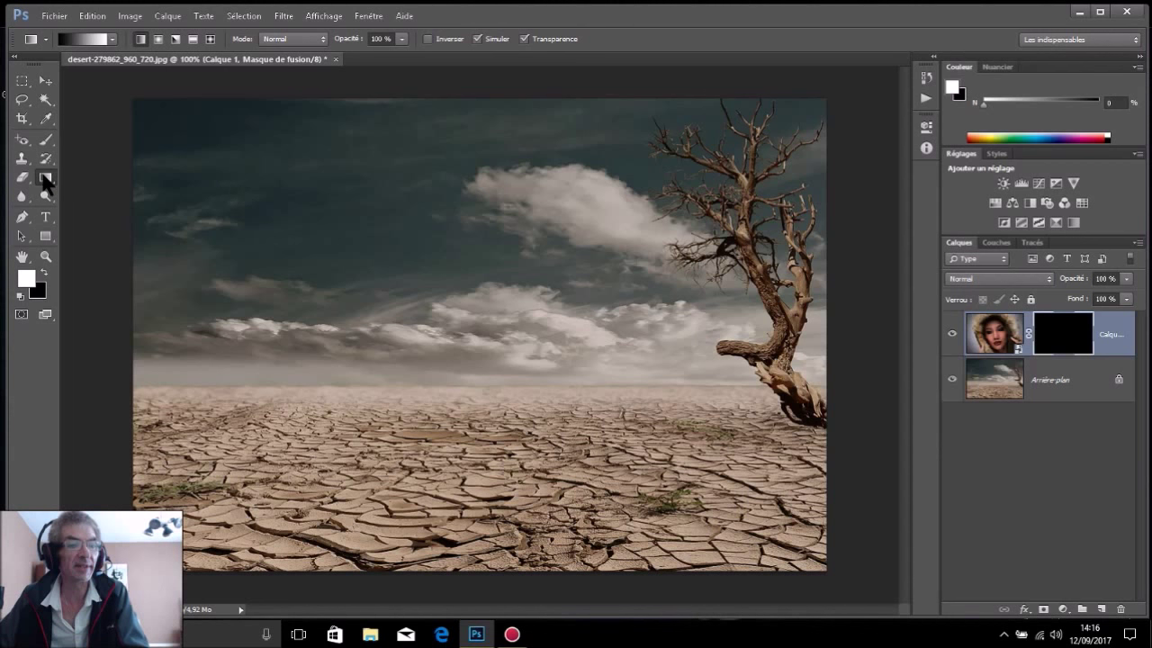
right_click(44, 180)
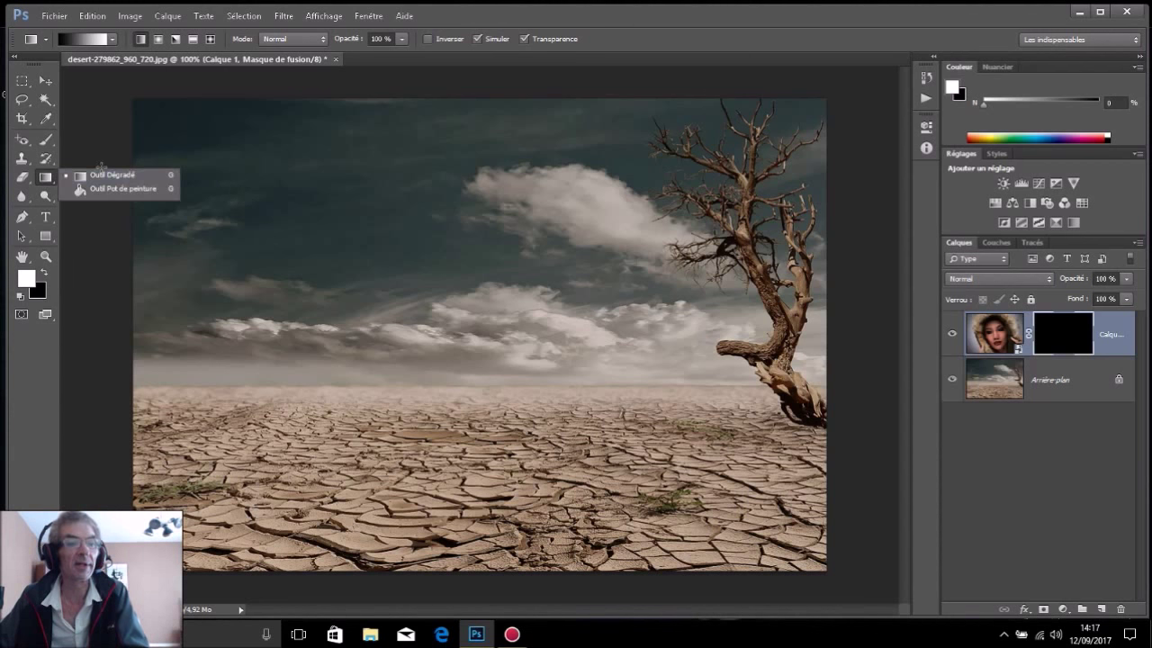
left_click(110, 175)
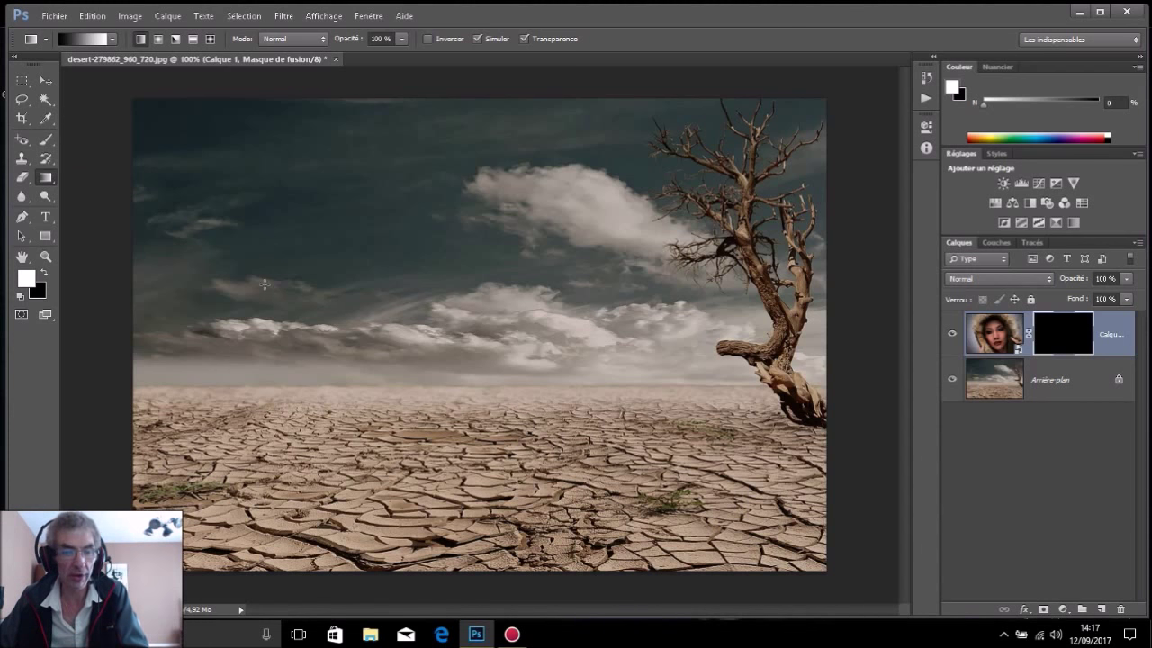
left_click_drag(263, 284, 583, 289)
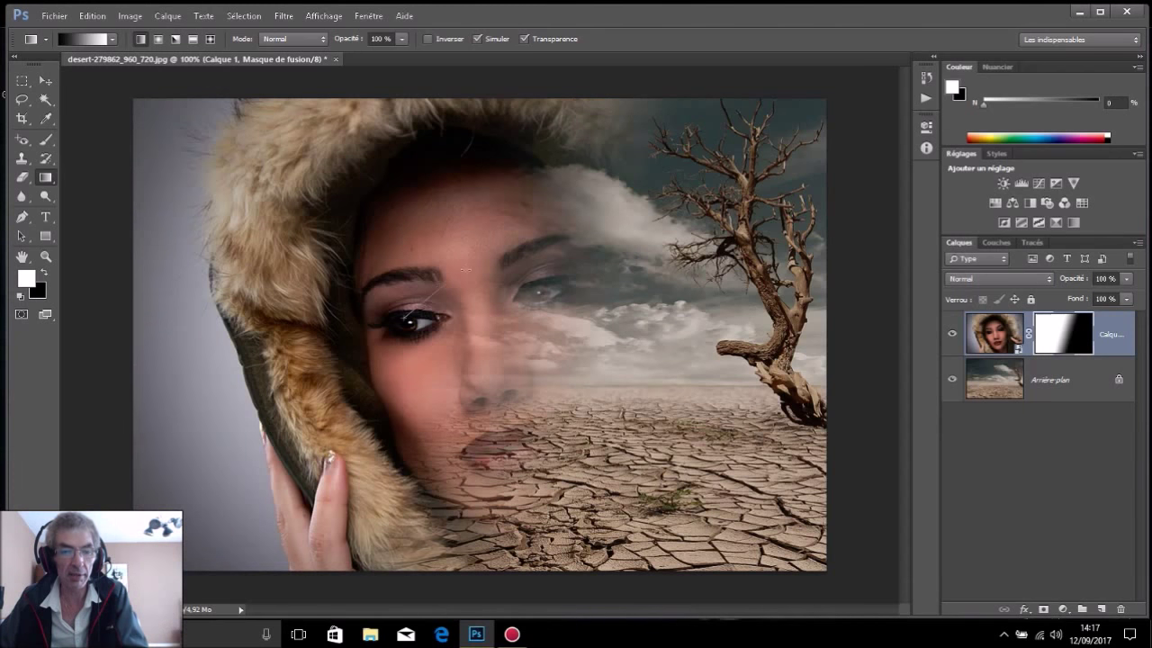
Try mirroring the woman layer and a vertical mask gradient, undoing each attempt.
key("ctrl+z")
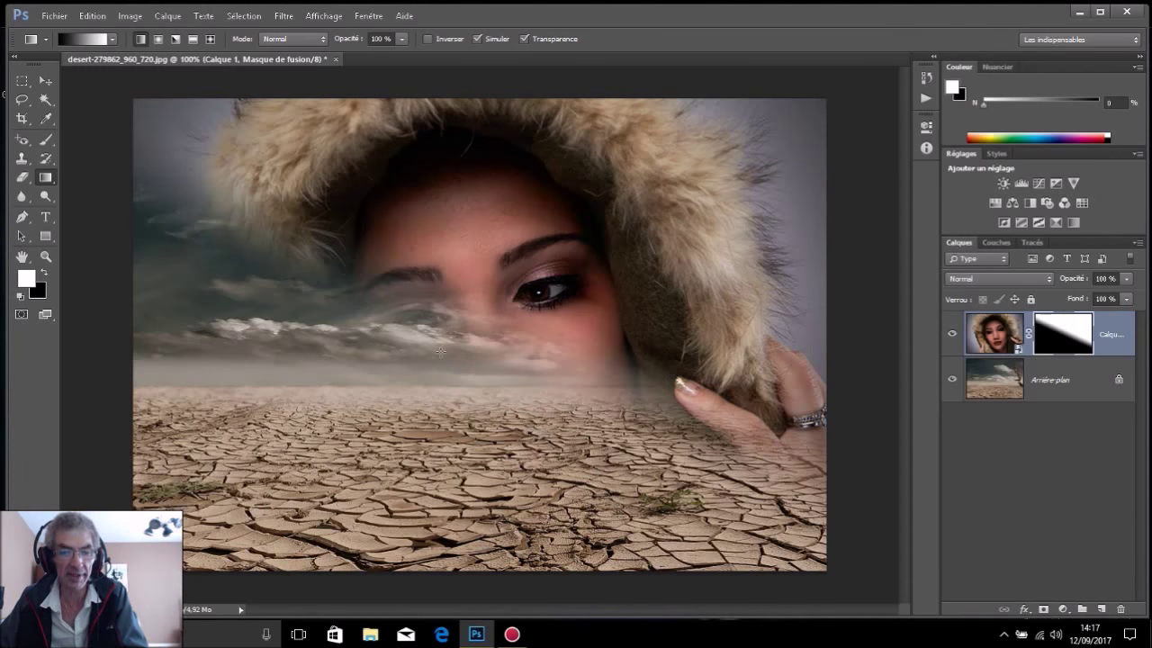
key("ctrl+z")
key("ctrl+z")
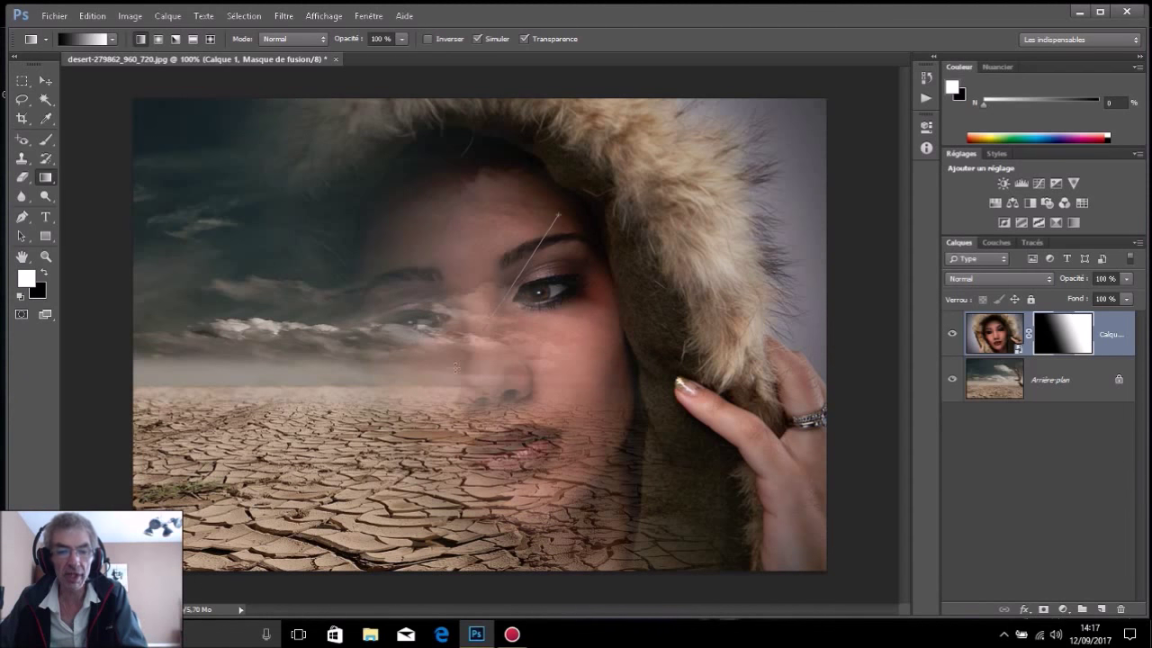
key("ctrl+z")
left_click_drag(503, 264, 361, 366)
key("ctrl+z")
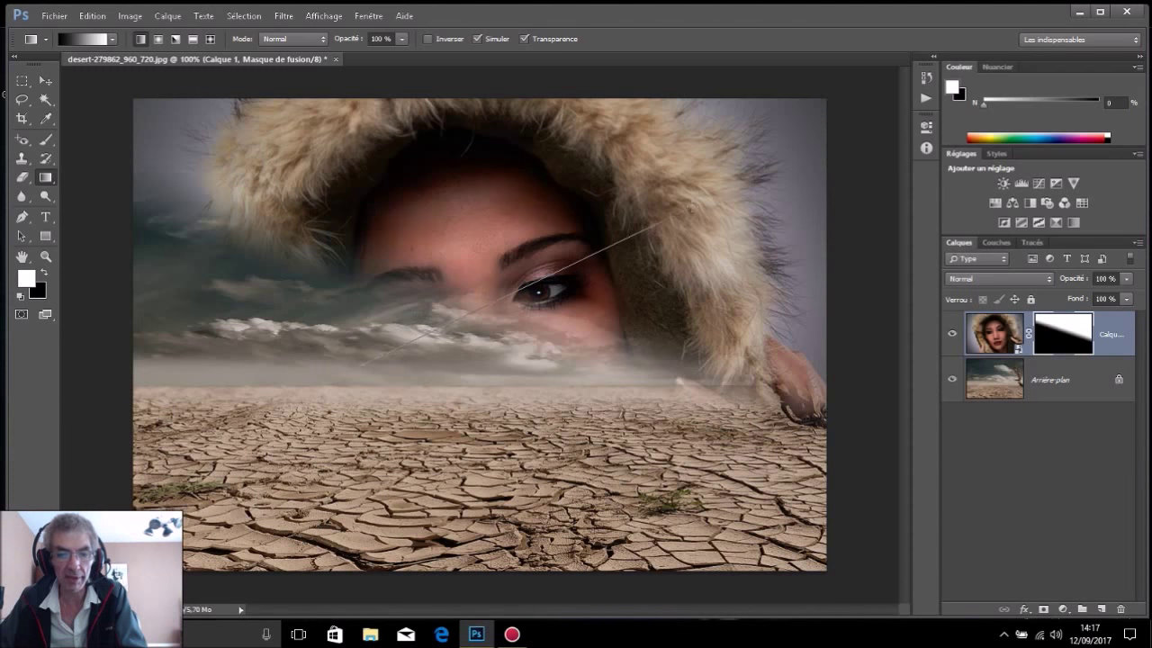
Redraw Calque 1's mask gradient until the face fades in from the top.
left_click_drag(518, 290, 666, 223)
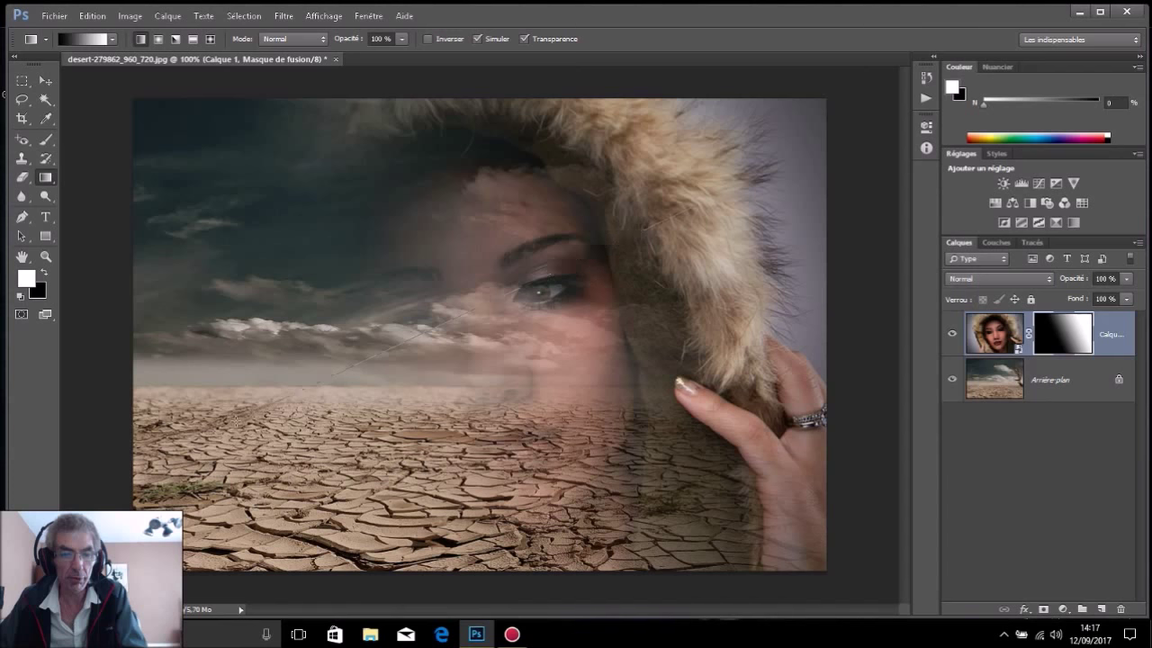
key("ctrl+z")
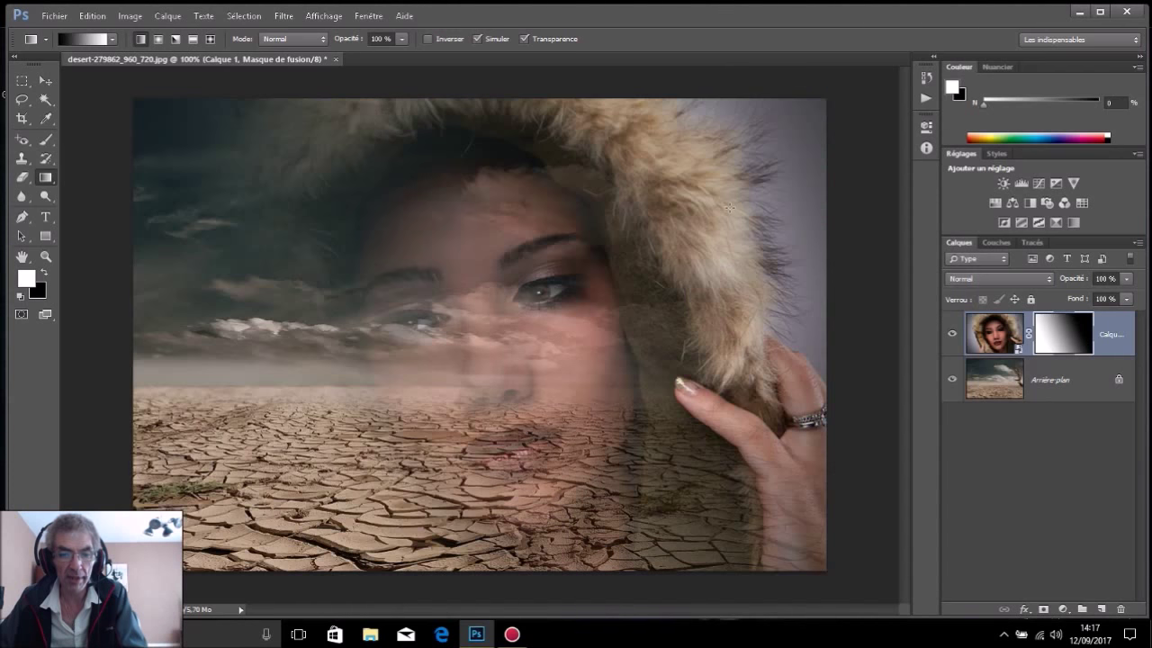
left_click_drag(320, 410, 328, 410)
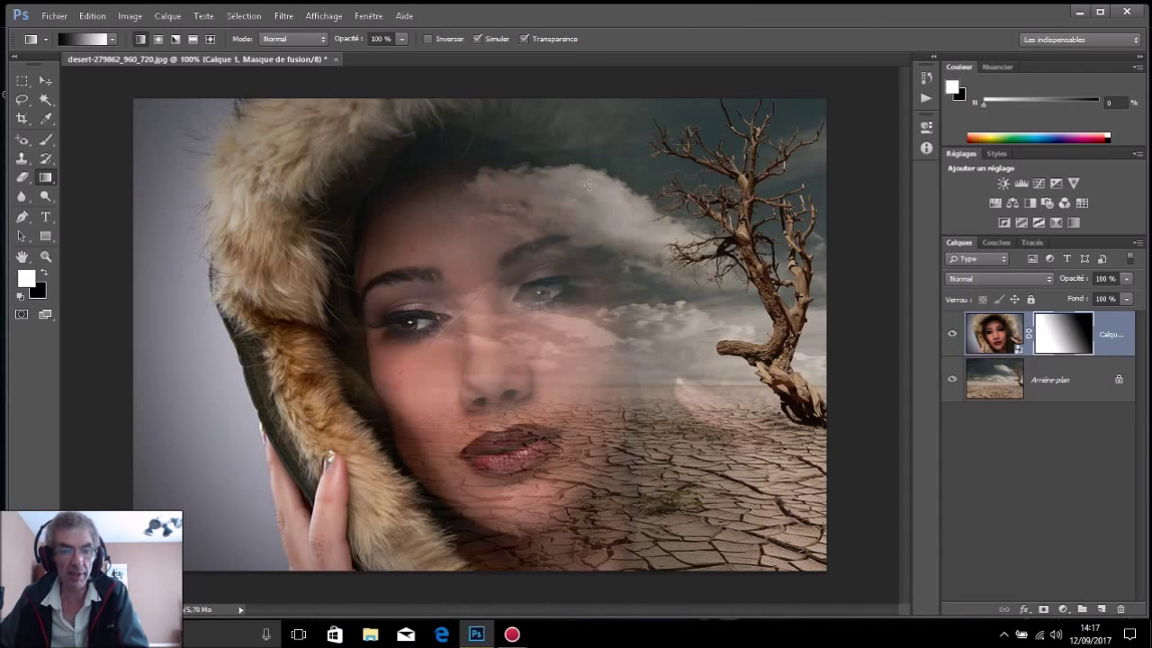
key("ctrl+z")
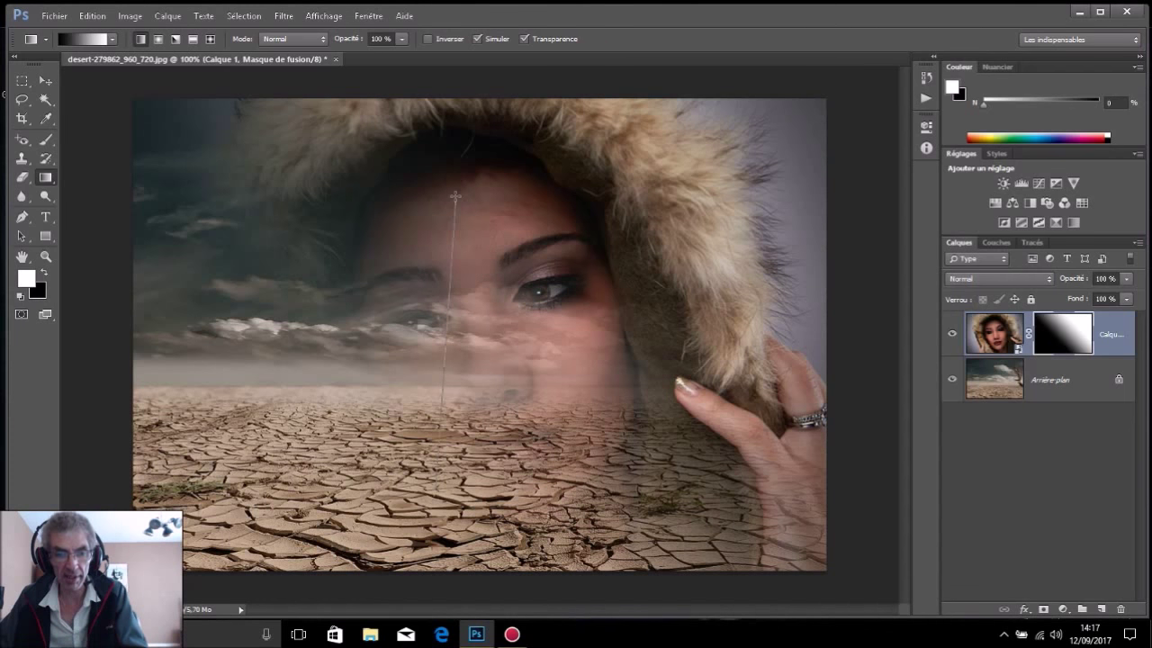
left_click_drag(444, 265, 456, 195)
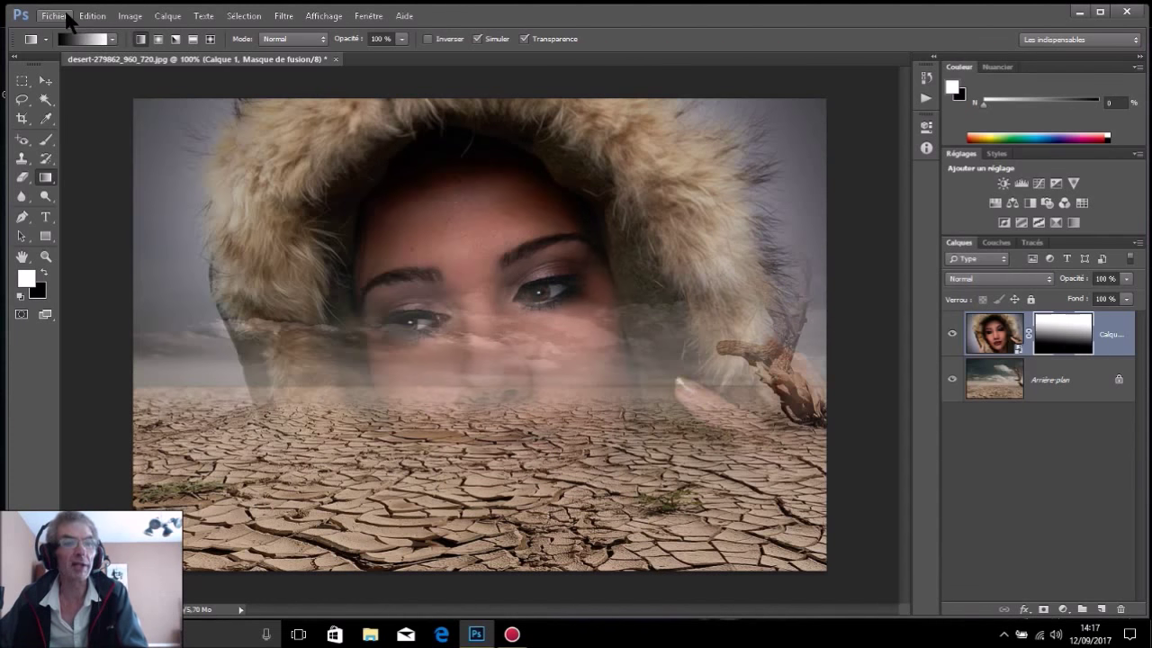
Save the composite as 'test 01' in Photoshop (*.PSD) format.
left_click(54, 16)
left_click(77, 189)
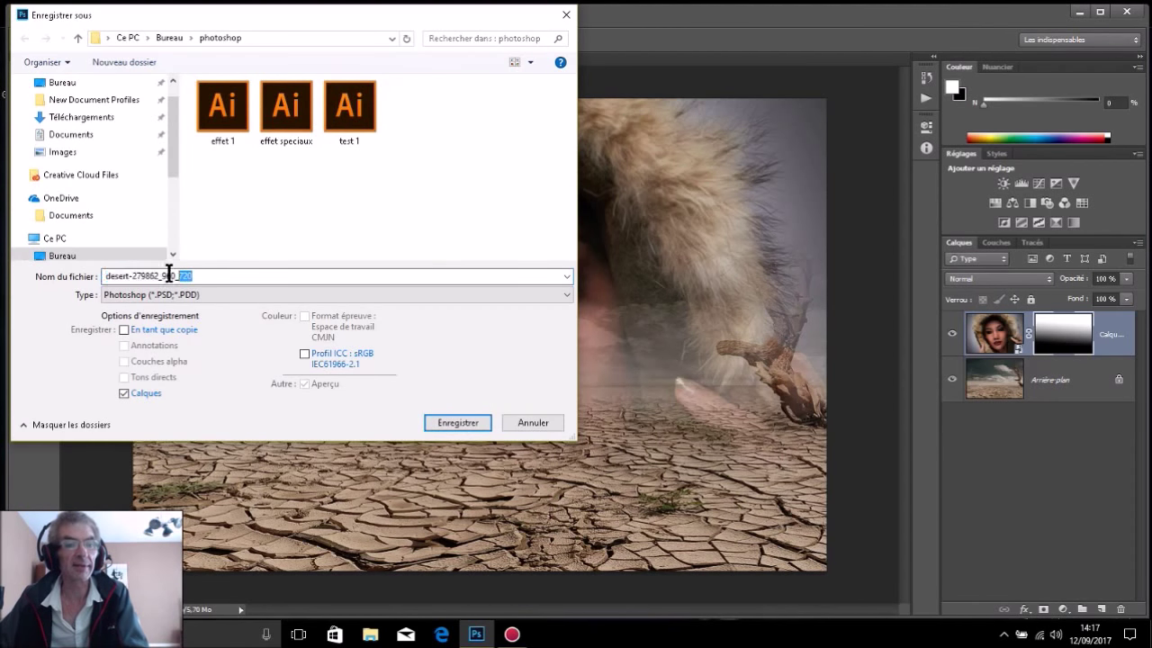
type("t")
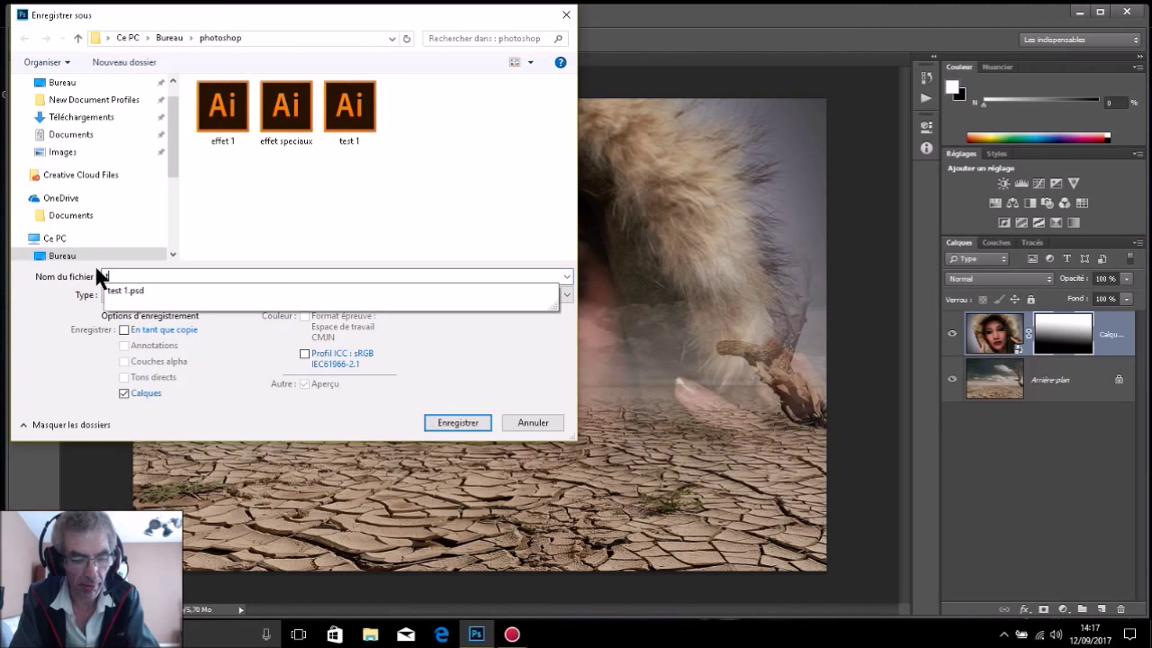
type("est")
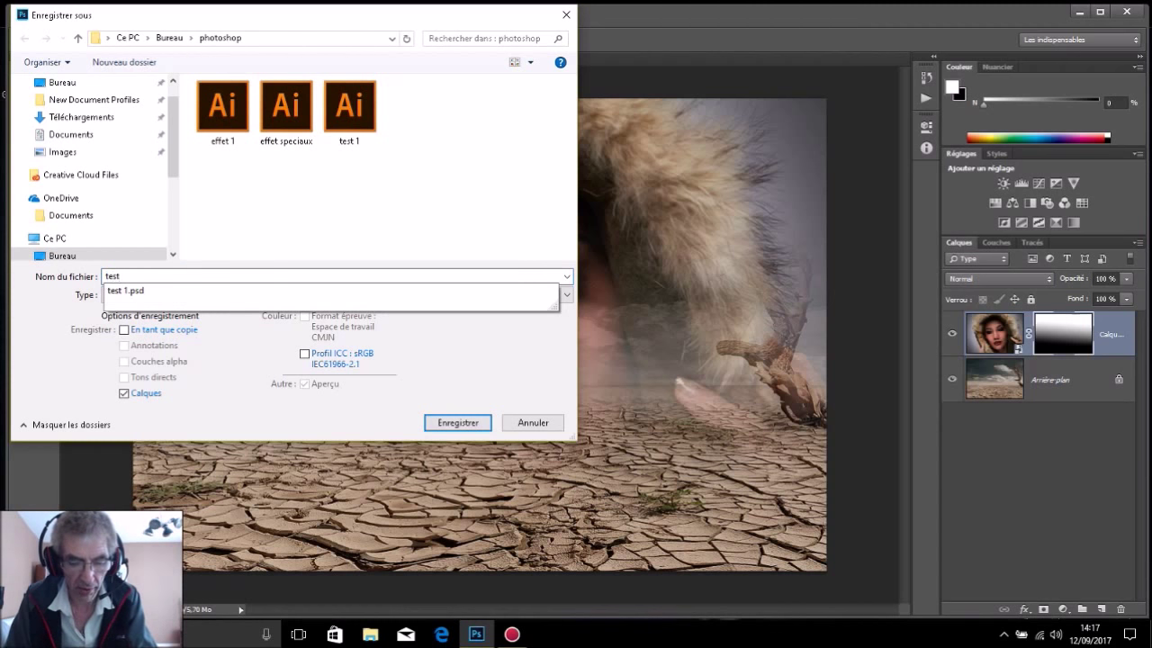
type(" 0")
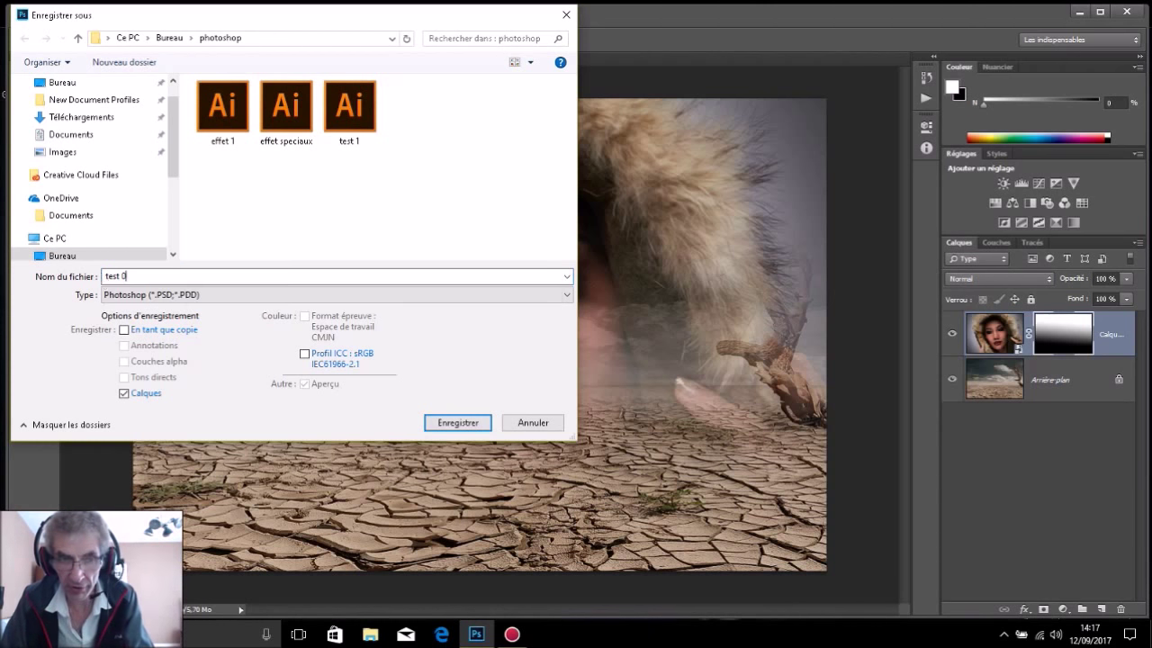
type("1")
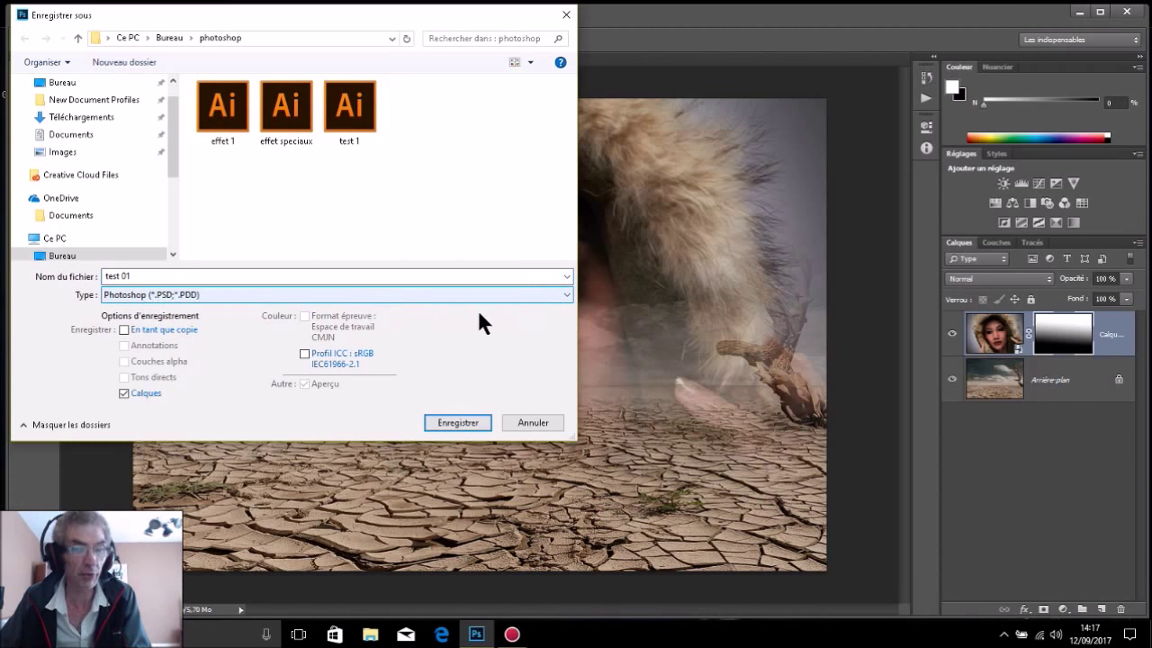
left_click(565, 297)
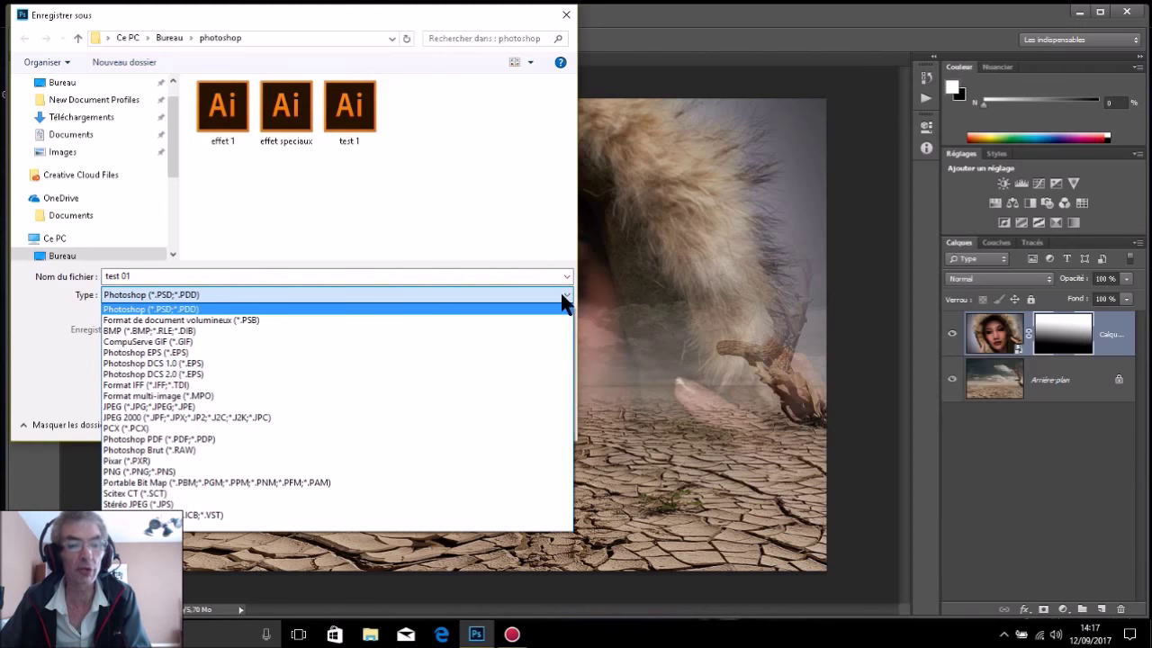
left_click(545, 296)
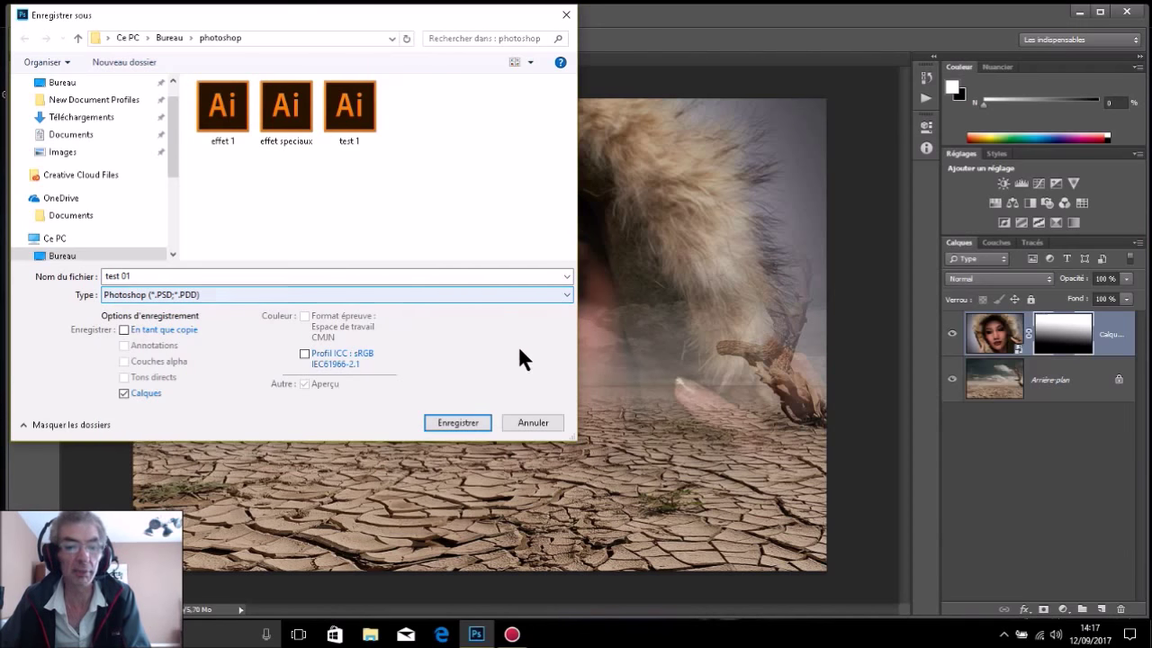
left_click(461, 421)
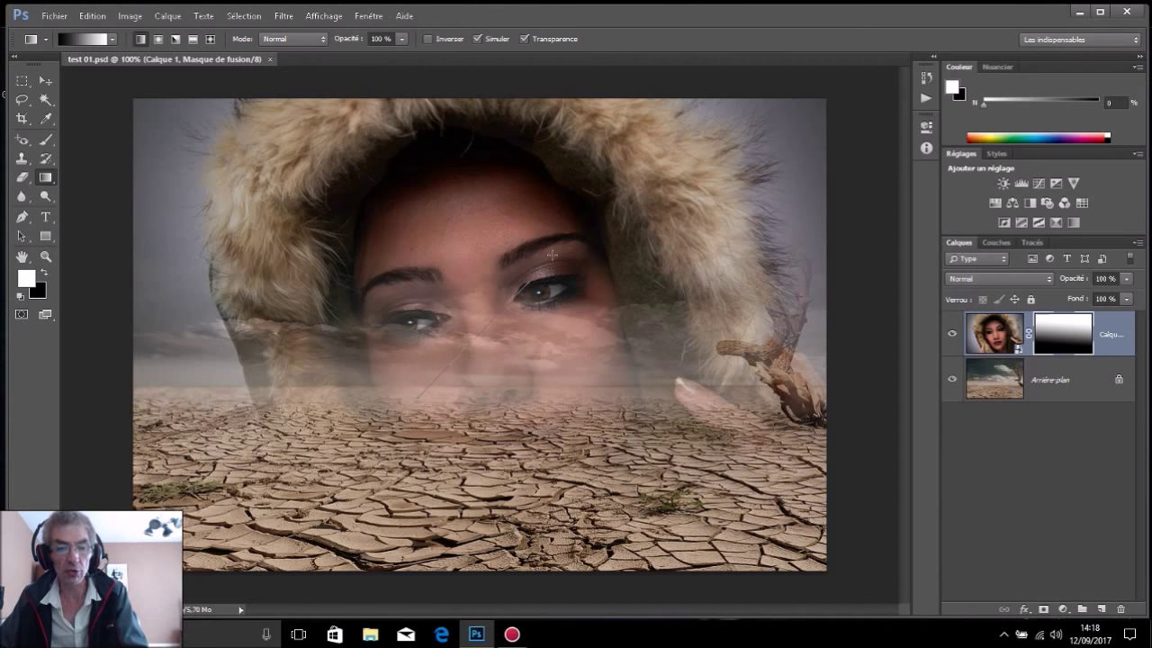
Redraw Calque 1's mask gradients, ending with a diagonal lower-left to upper-right blend.
left_click_drag(543, 267, 559, 246)
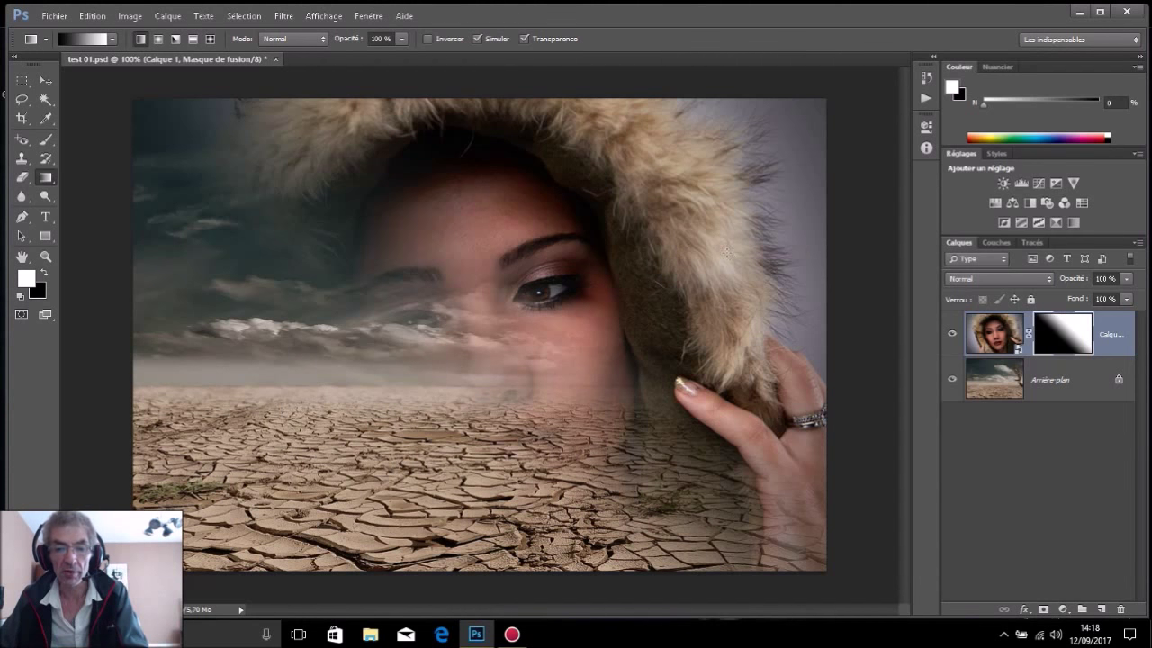
left_click_drag(630, 264, 195, 323)
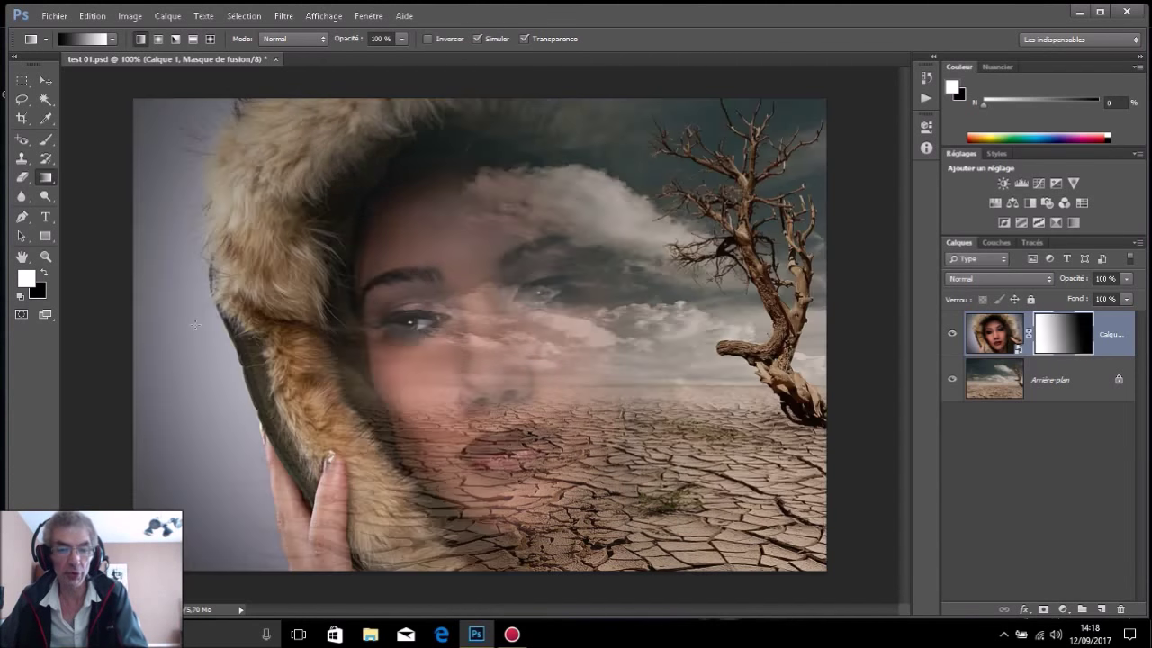
left_click_drag(121, 388, 608, 386)
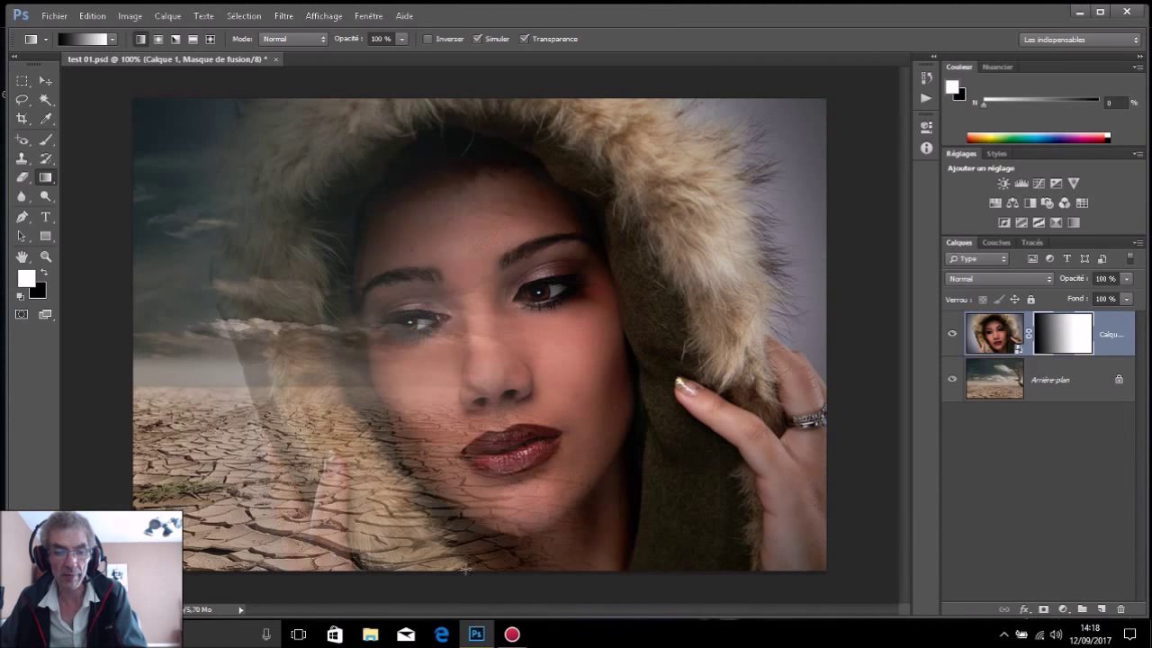
left_click_drag(329, 581, 787, 272)
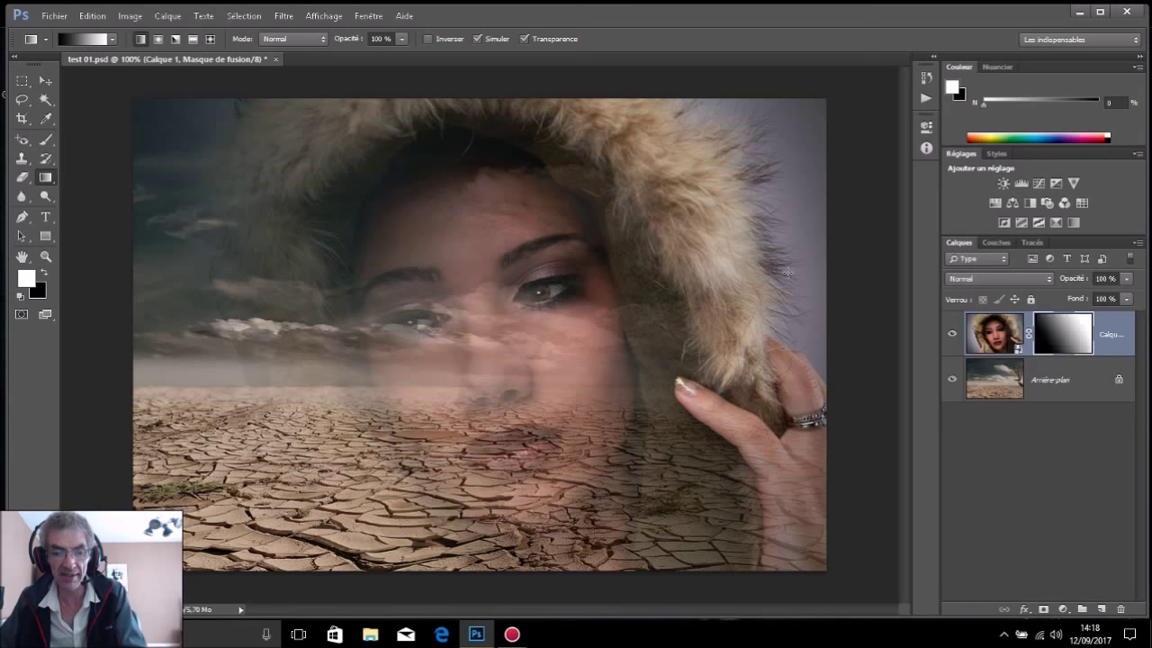
left_click(56, 16)
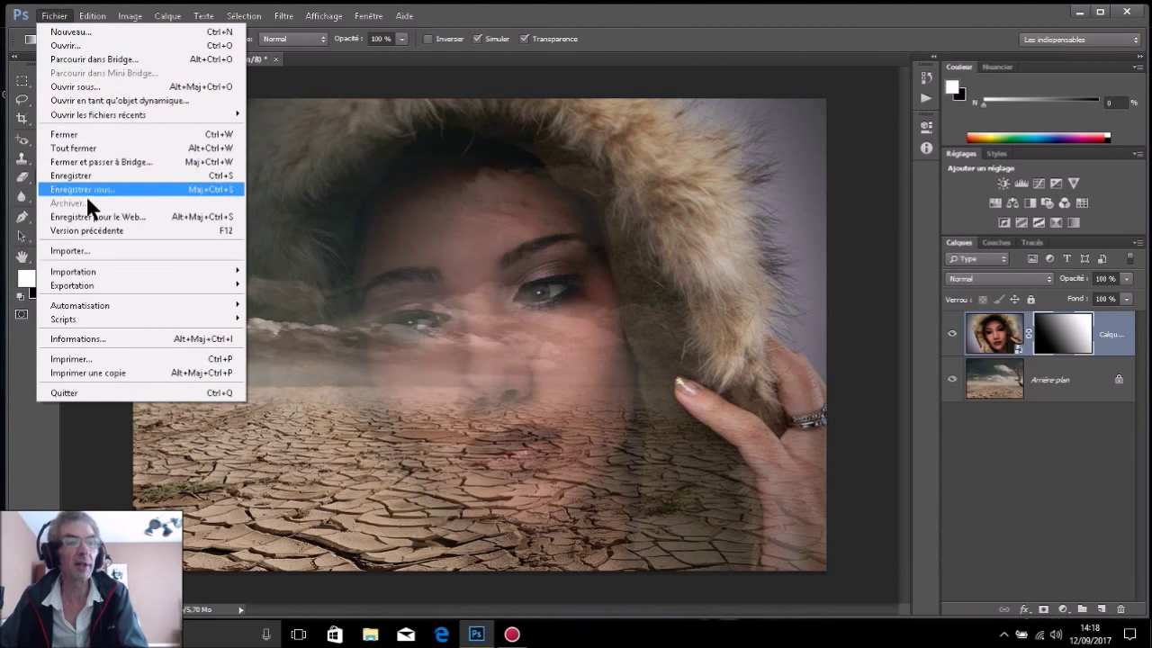
Save the reworked blend as a new file named 'test 02'.
left_click(99, 189)
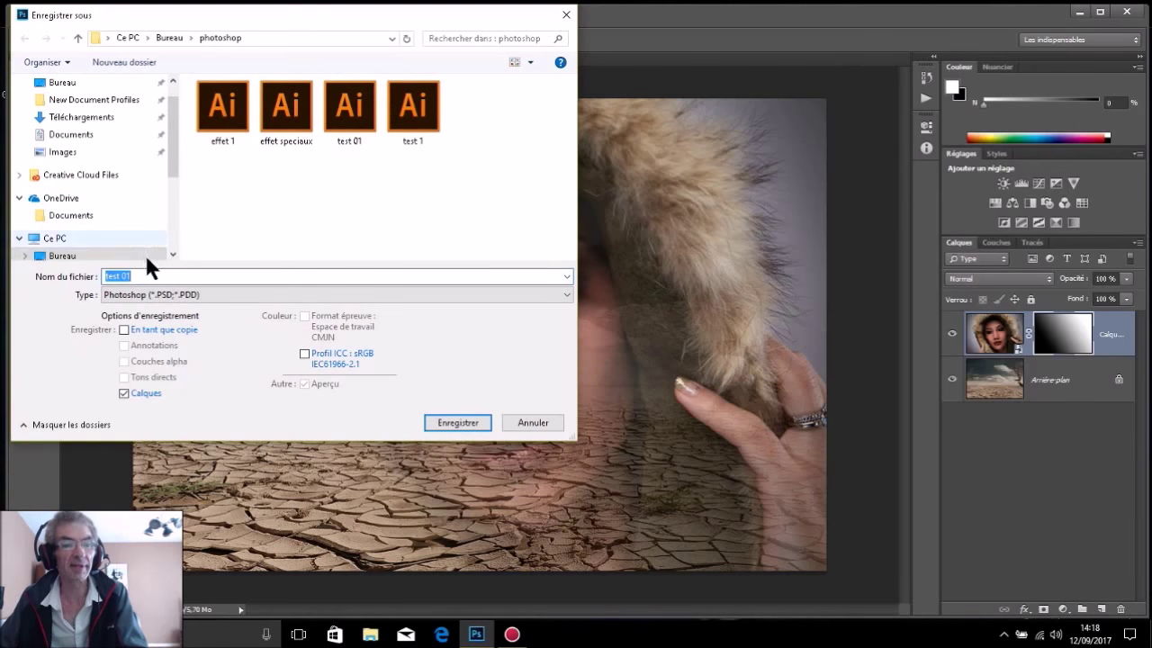
left_click(139, 277)
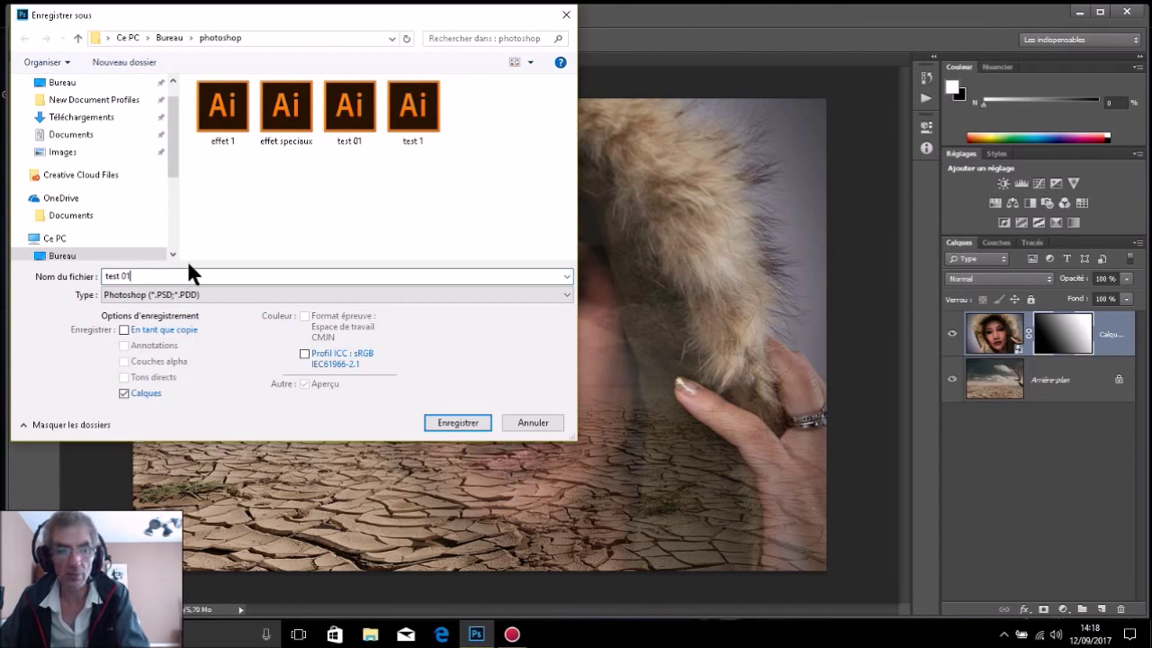
key("BackSpace")
type("2")
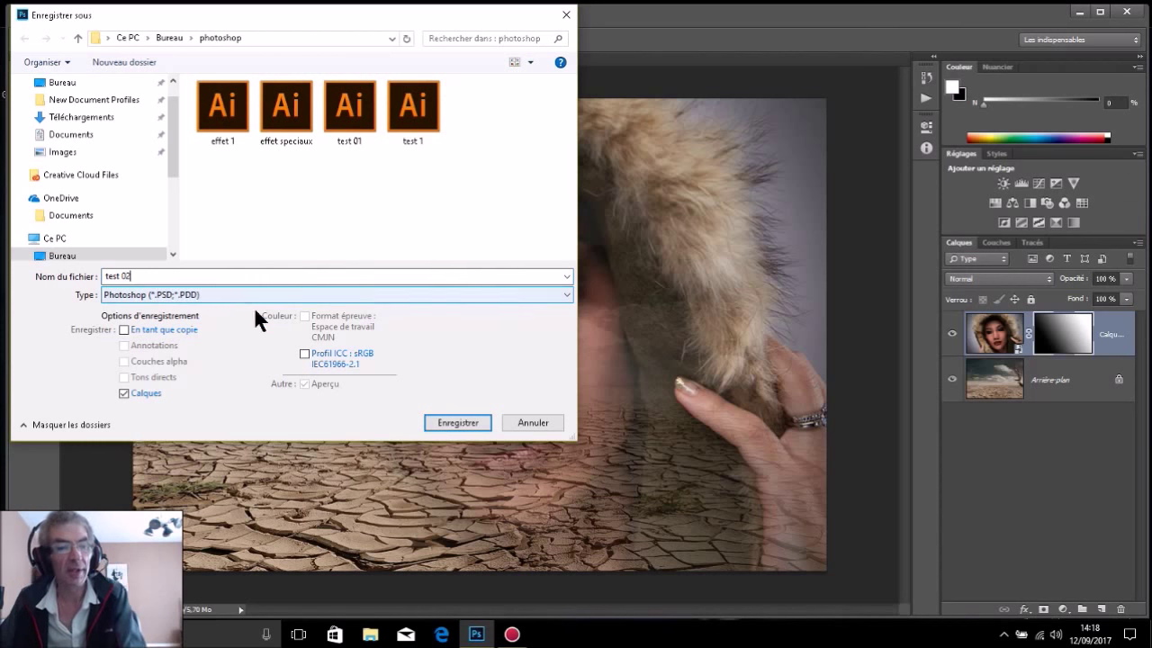
left_click(454, 419)
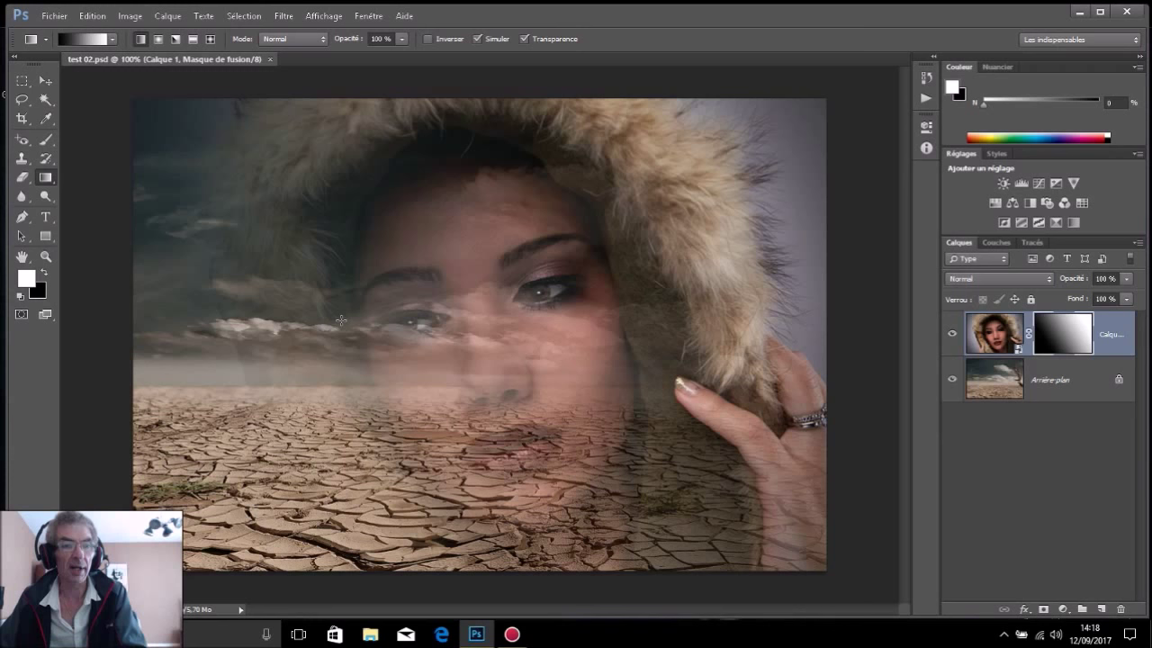
Switch to a radial gradient and drag radial blends over the face's centre.
left_click(159, 40)
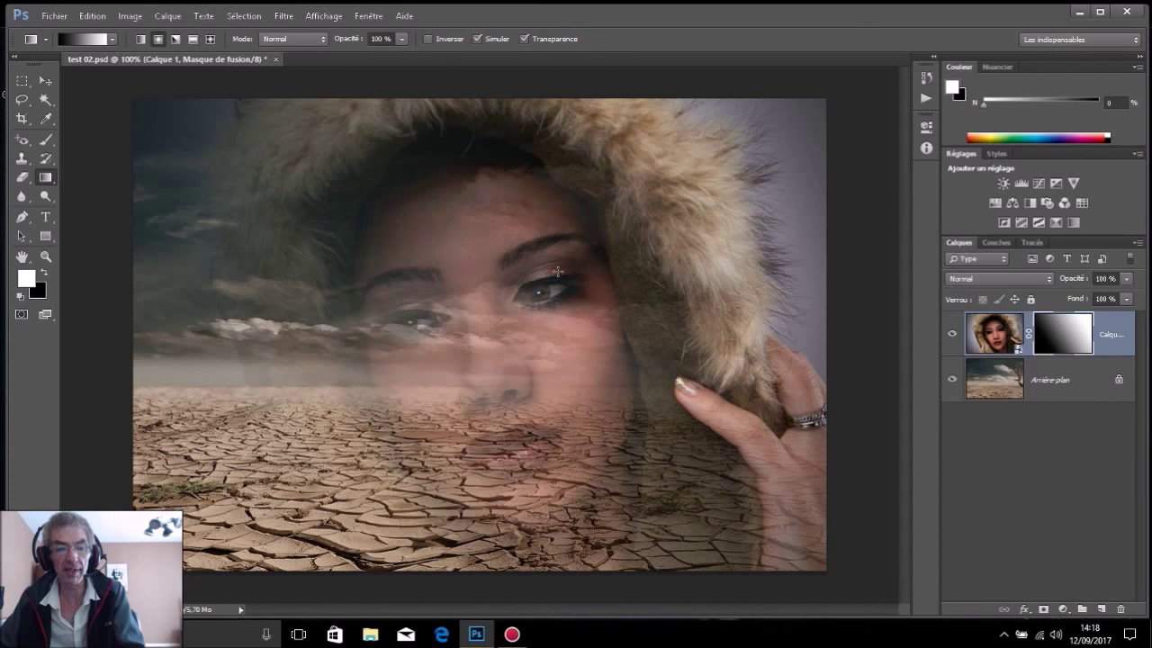
left_click_drag(463, 342, 557, 269)
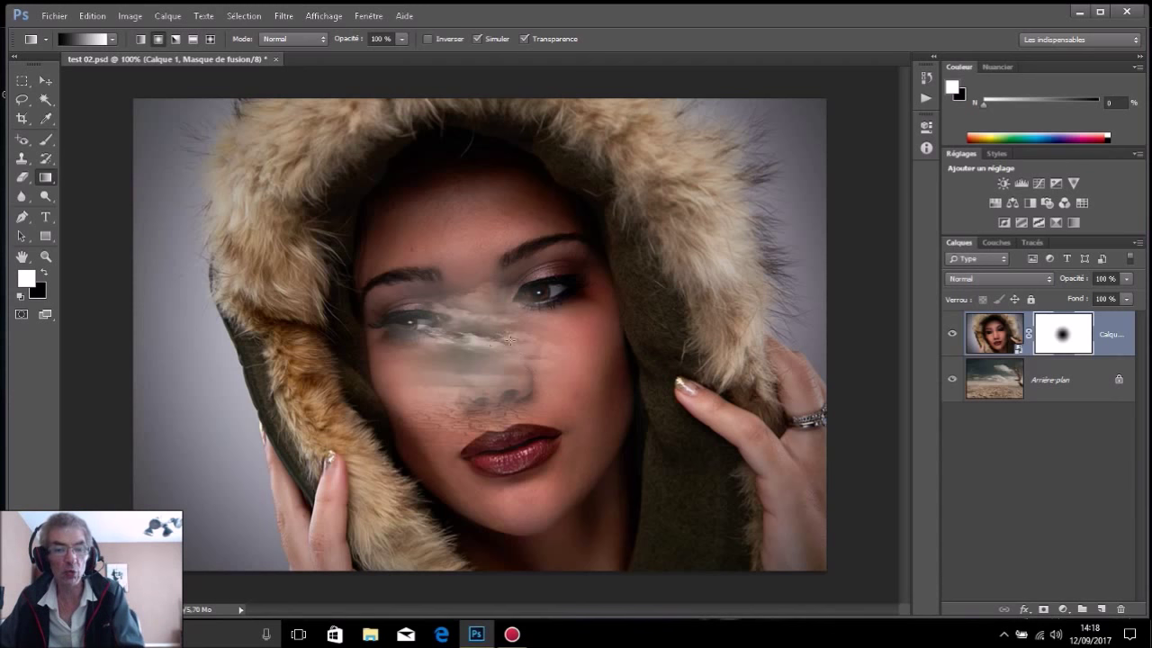
left_click_drag(495, 345, 642, 257)
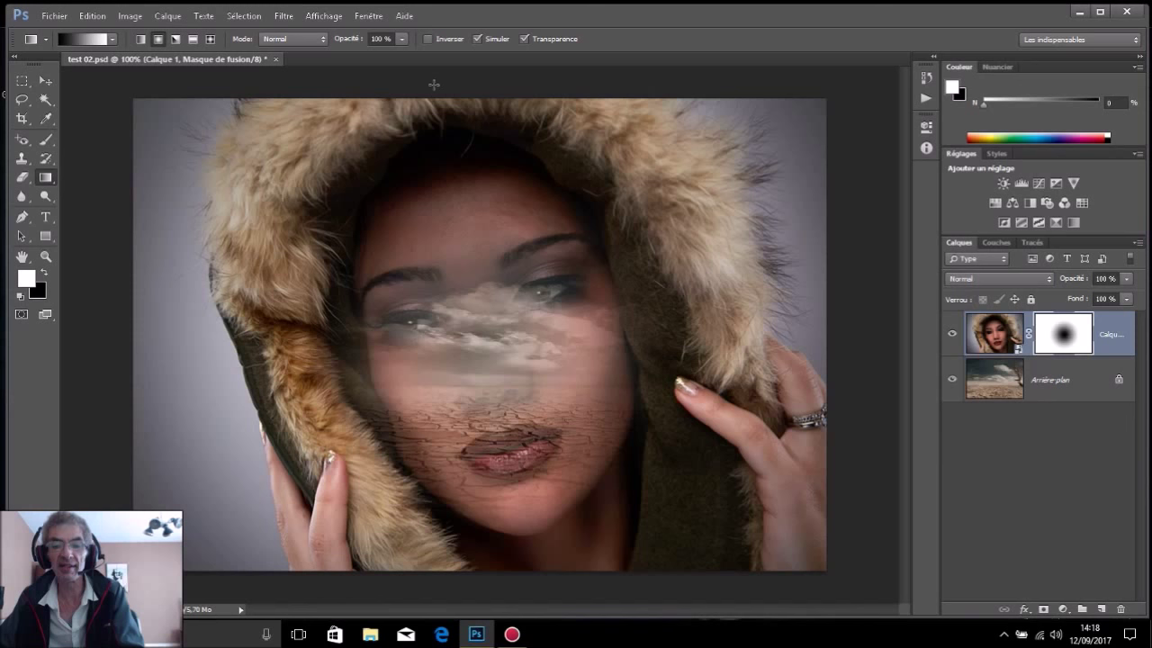
Tick Inverser and redraw reversed radial gradients until the whole face shows.
left_click(428, 39)
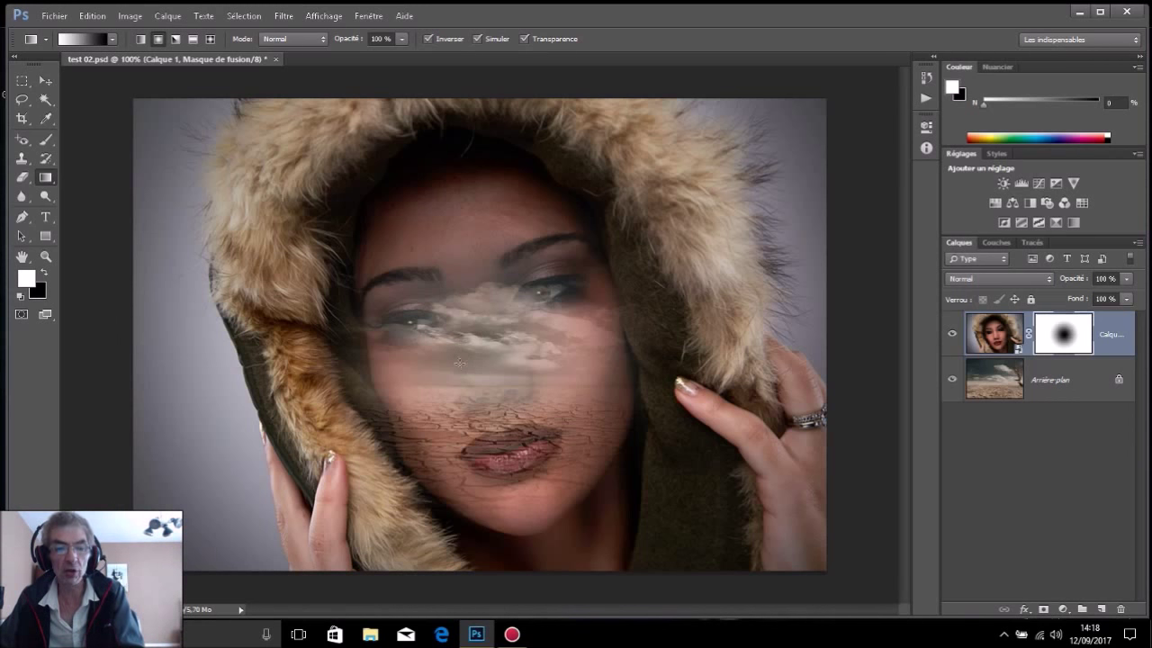
left_click_drag(552, 289, 596, 246)
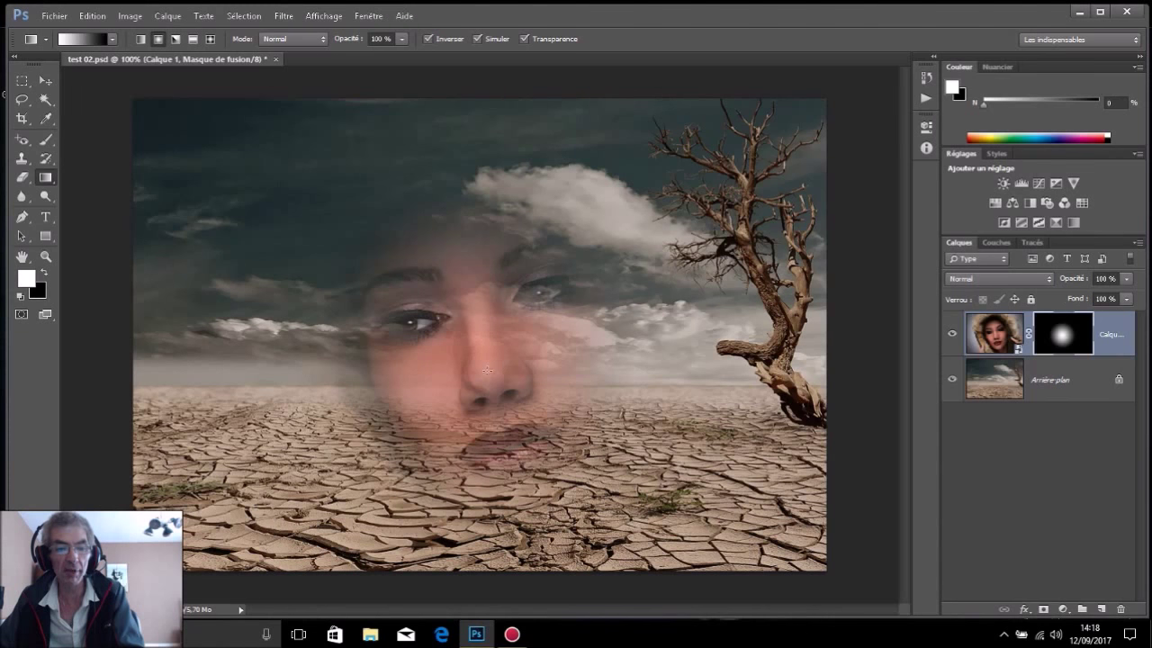
mouse_move(595, 295)
left_mouse_down()
mouse_move(559, 330)
mouse_move(420, 244)
left_mouse_up()
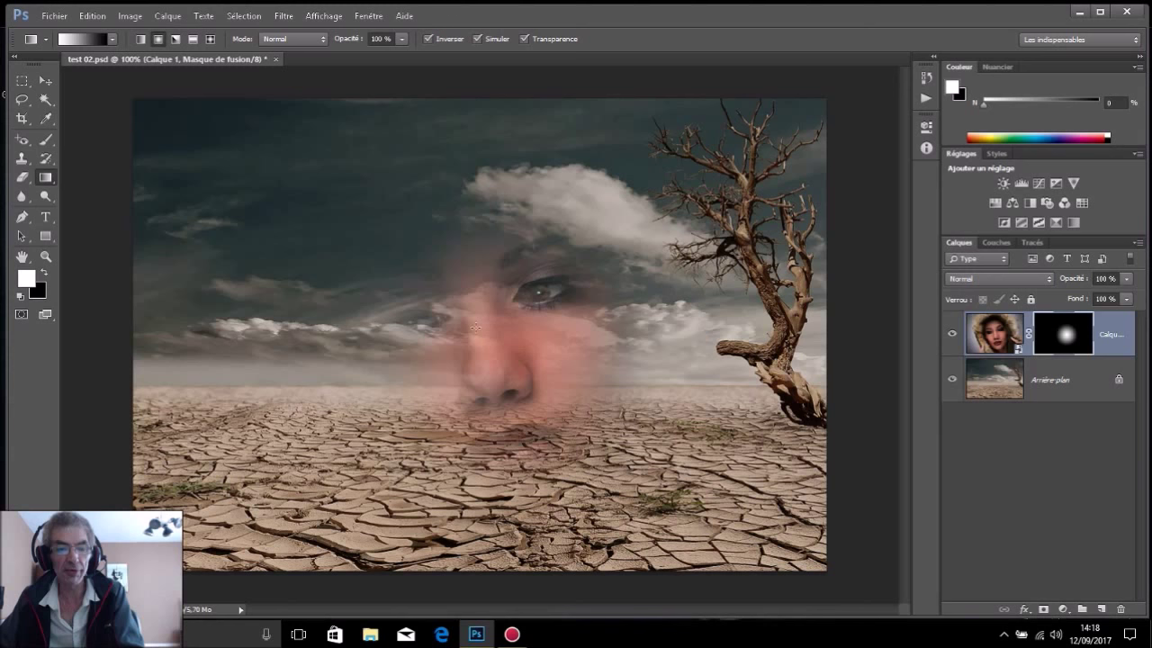
left_click_drag(616, 284, 614, 277)
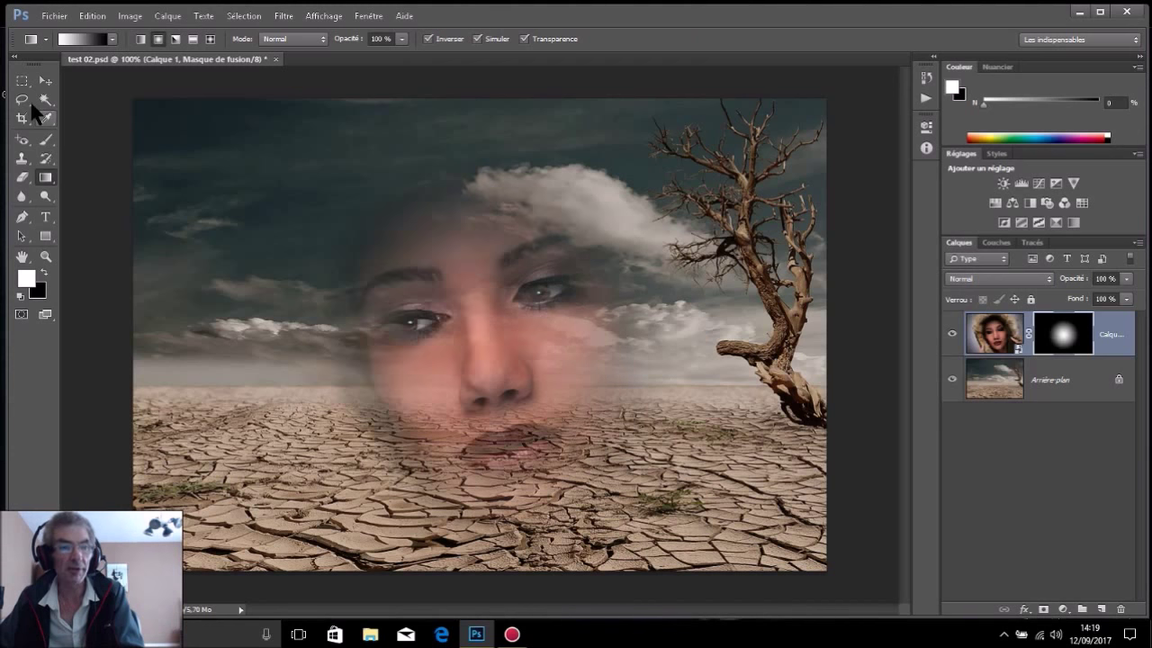
left_click(50, 18)
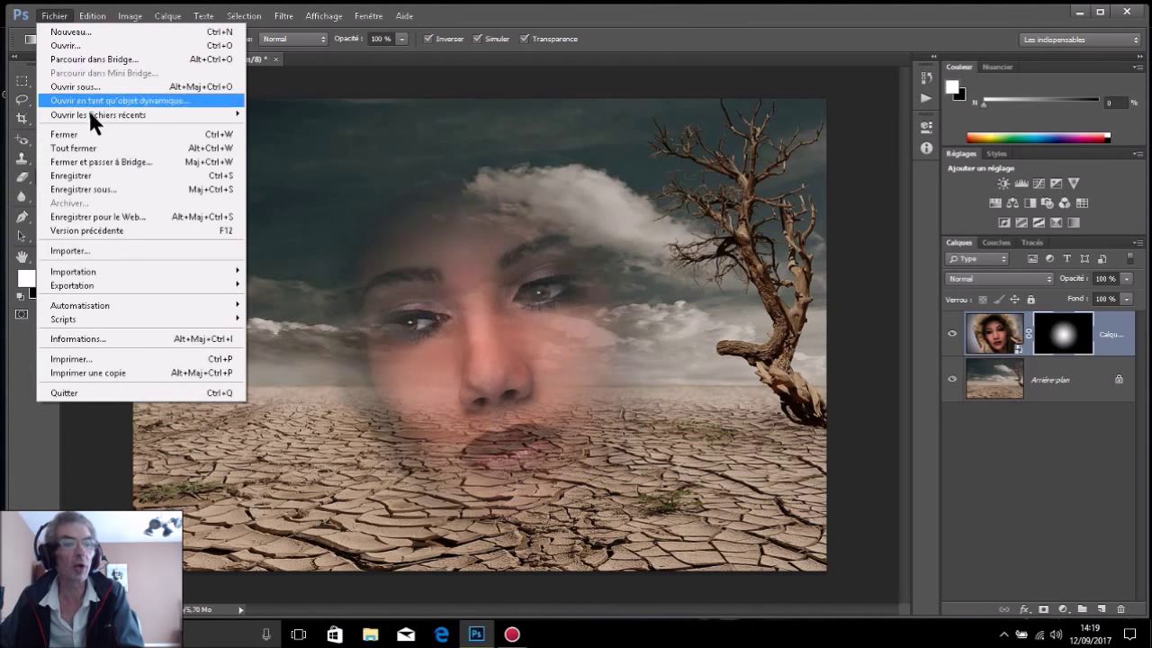
Save the radial blend as 'test 03', then redraw the mask so the lips show.
left_click(100, 189)
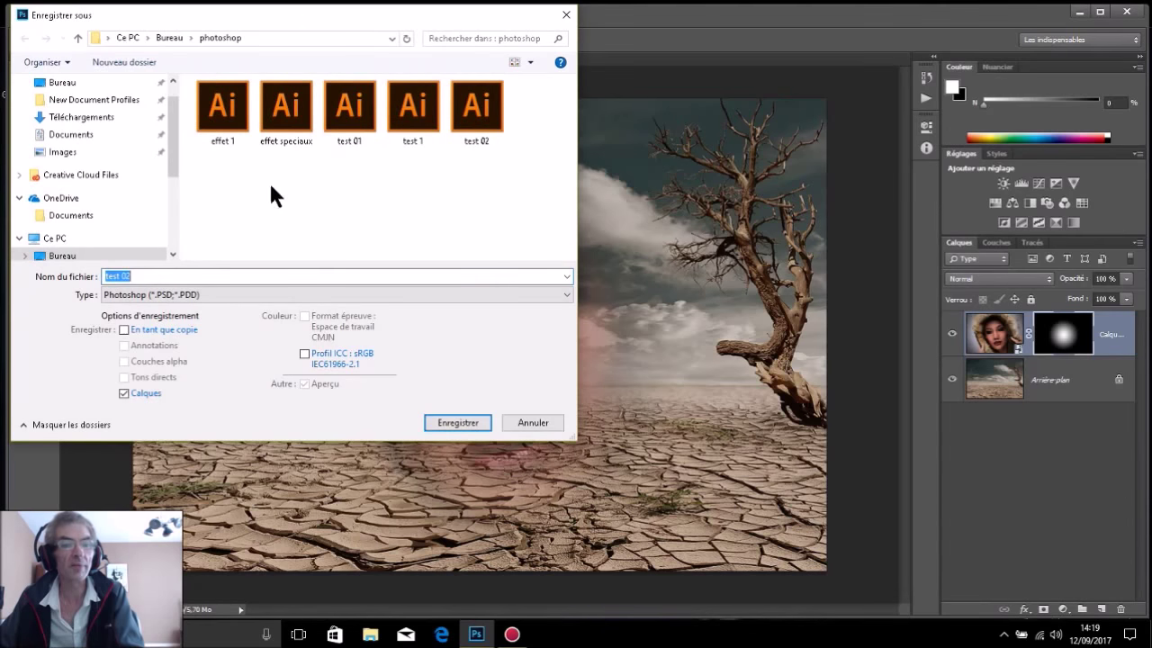
left_click(146, 273)
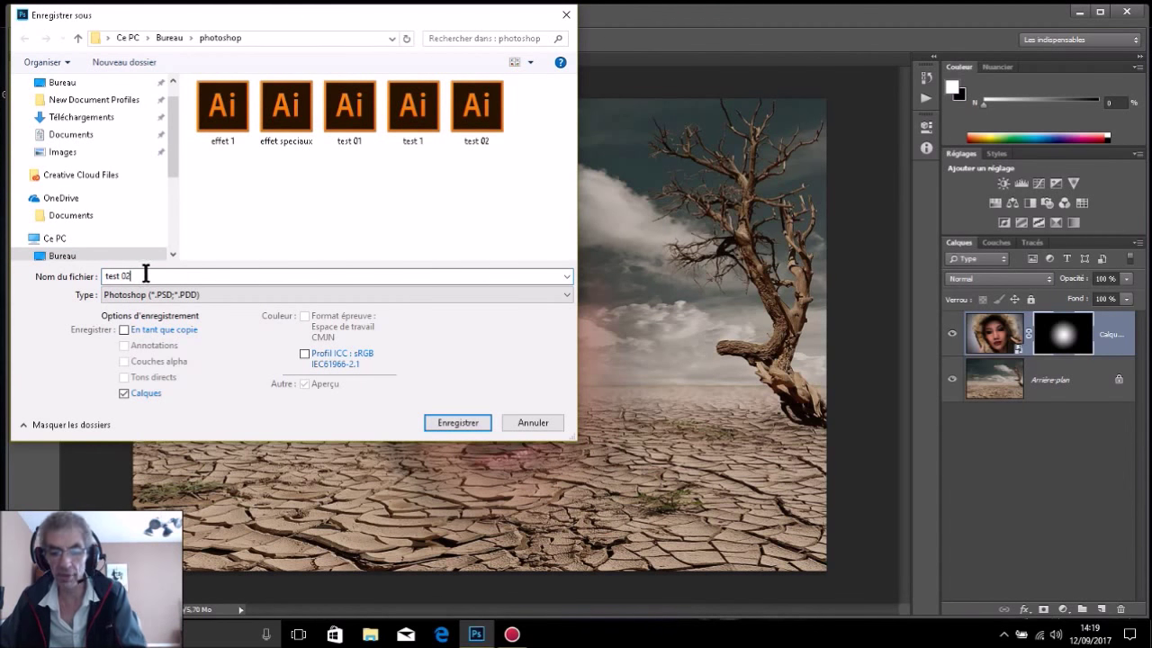
key("BackSpace")
type("3")
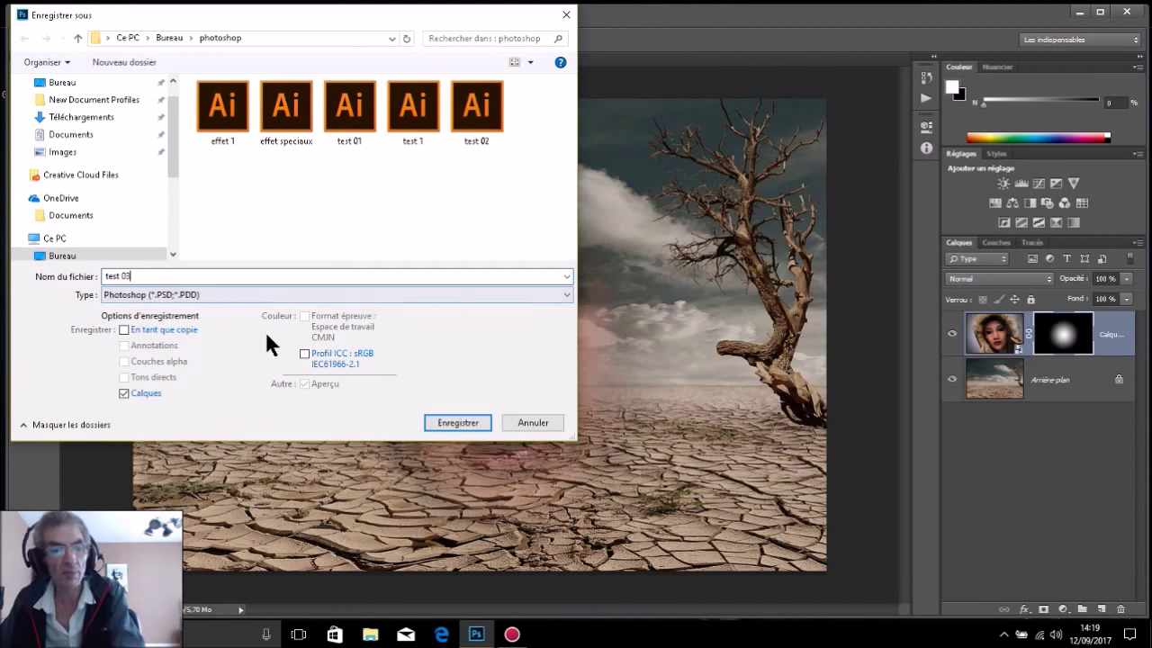
left_click(445, 421)
mouse_move(490, 378)
left_mouse_down()
mouse_move(315, 272)
mouse_move(274, 220)
left_mouse_up()
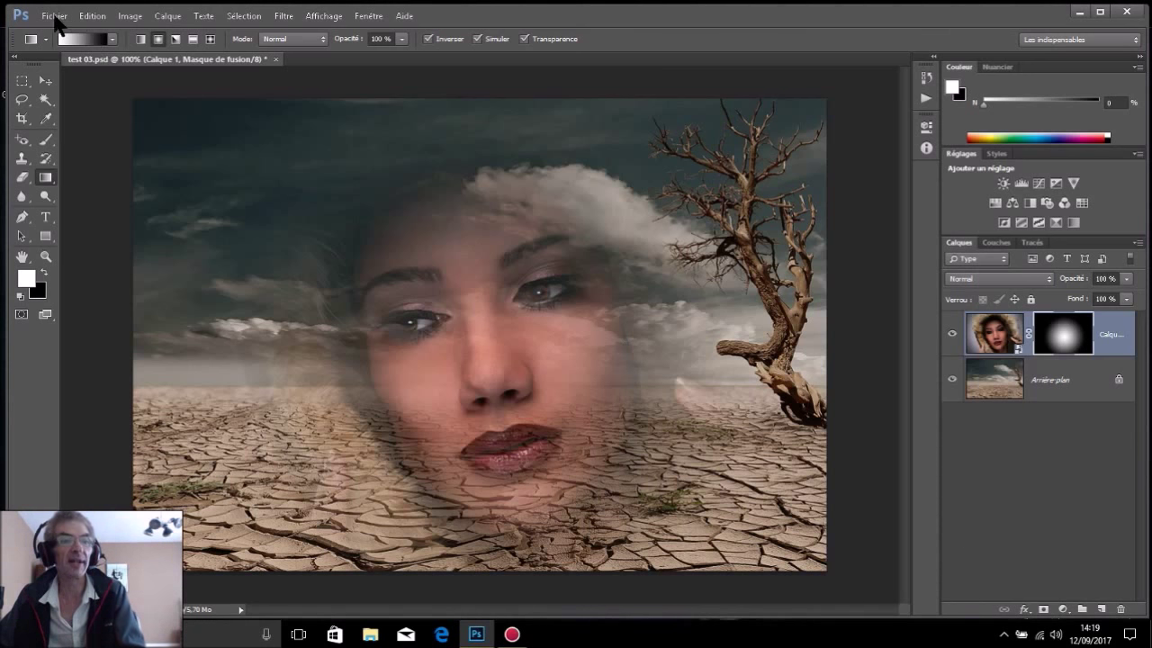
left_click(276, 59)
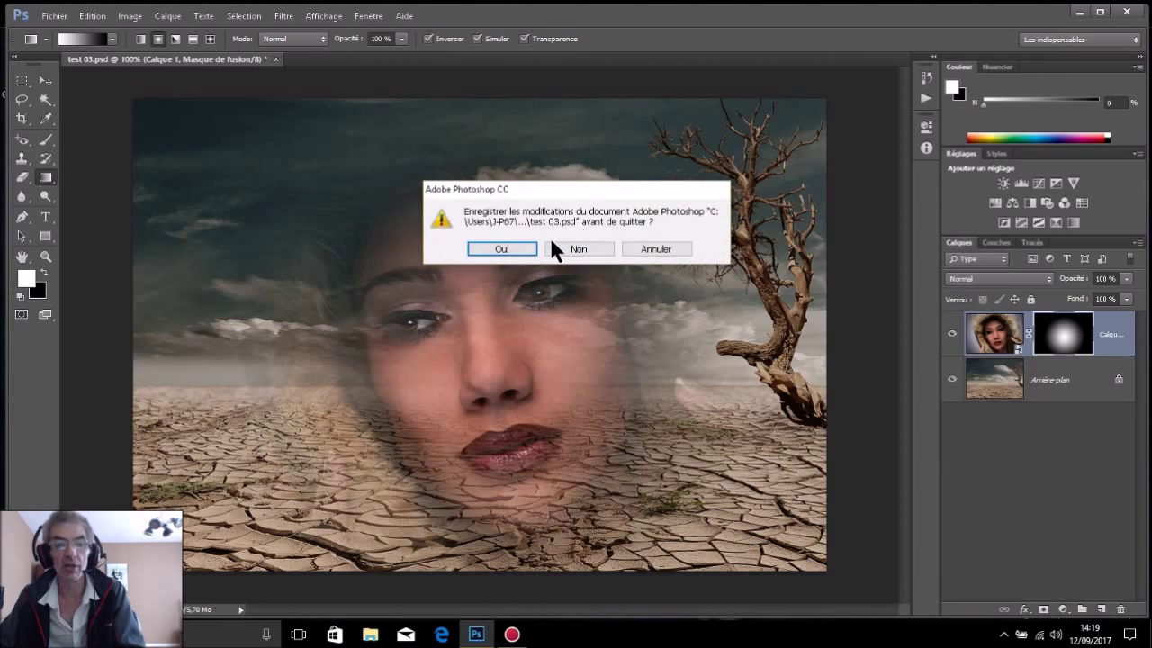
Keep test 03's changes on closing, then reopen test 01, test 02 and test 03 together.
left_click(525, 249)
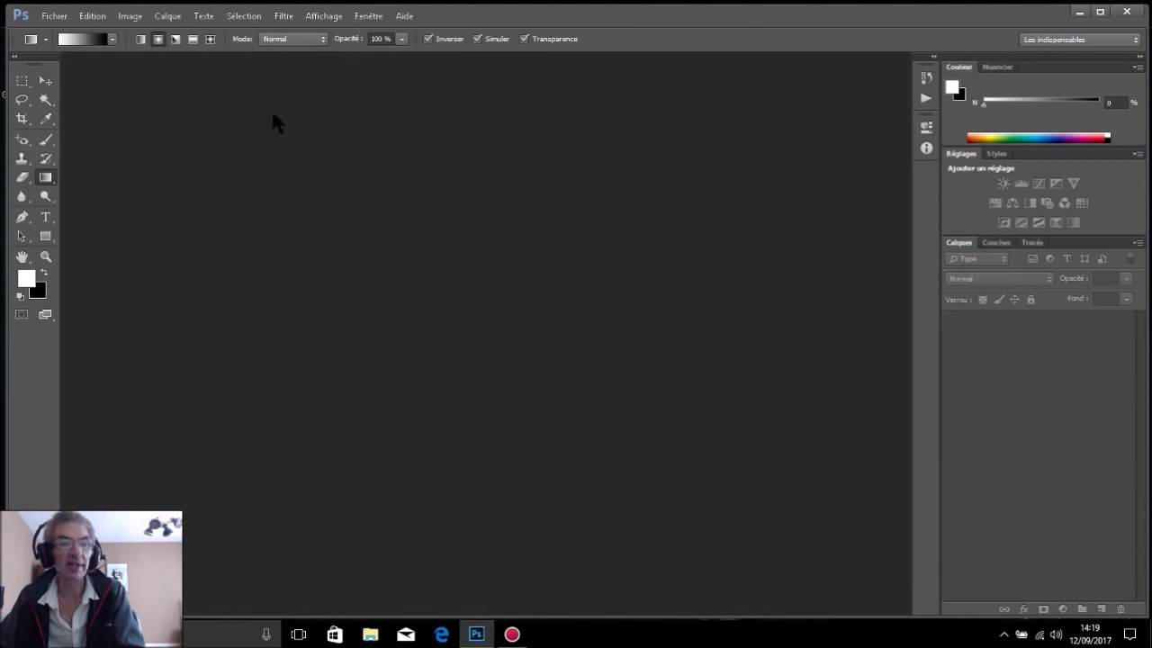
left_click(49, 15)
left_click(69, 47)
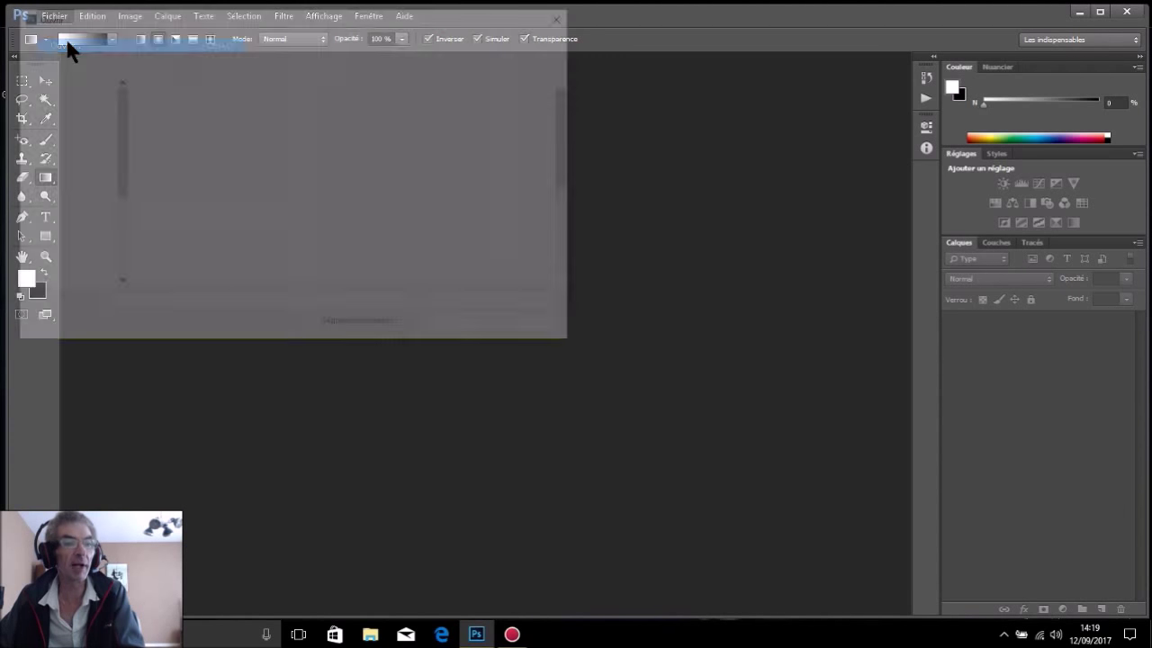
scroll(328, 200, "down", 3)
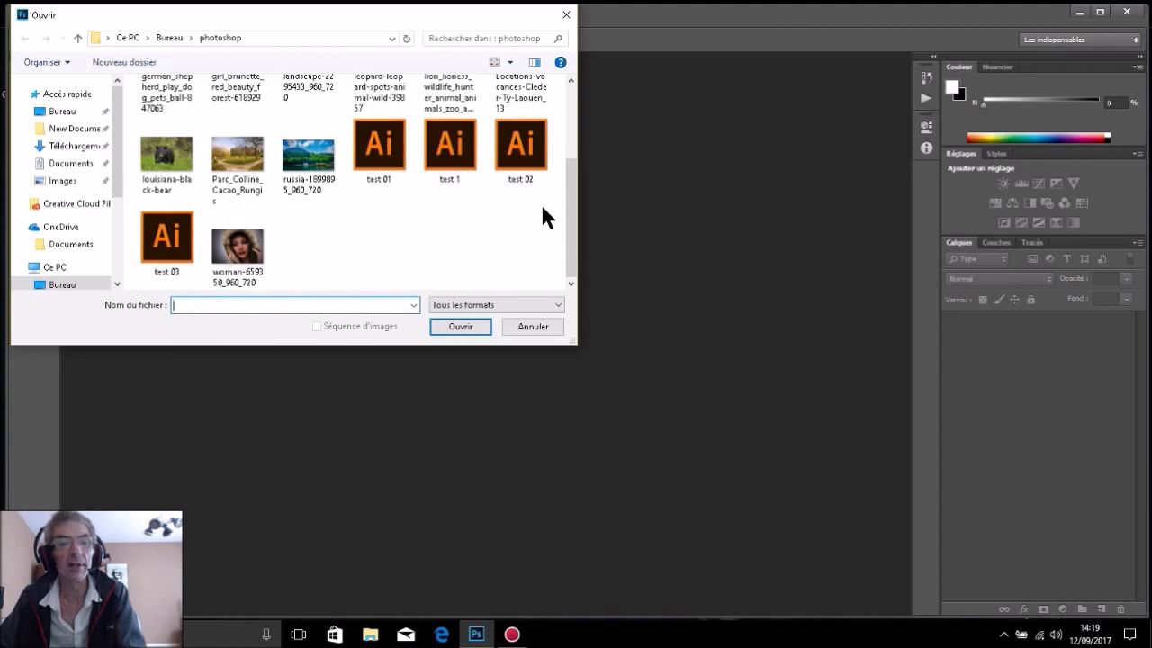
mouse_move(379, 146)
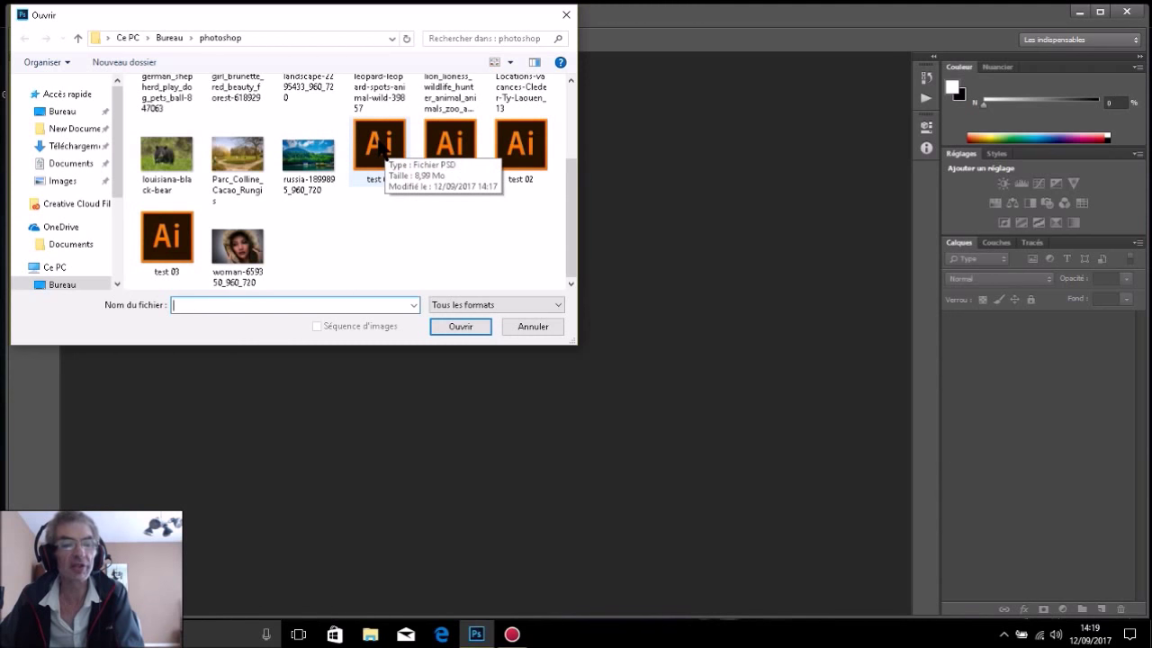
left_click(385, 155)
left_click(509, 177, "ctrl")
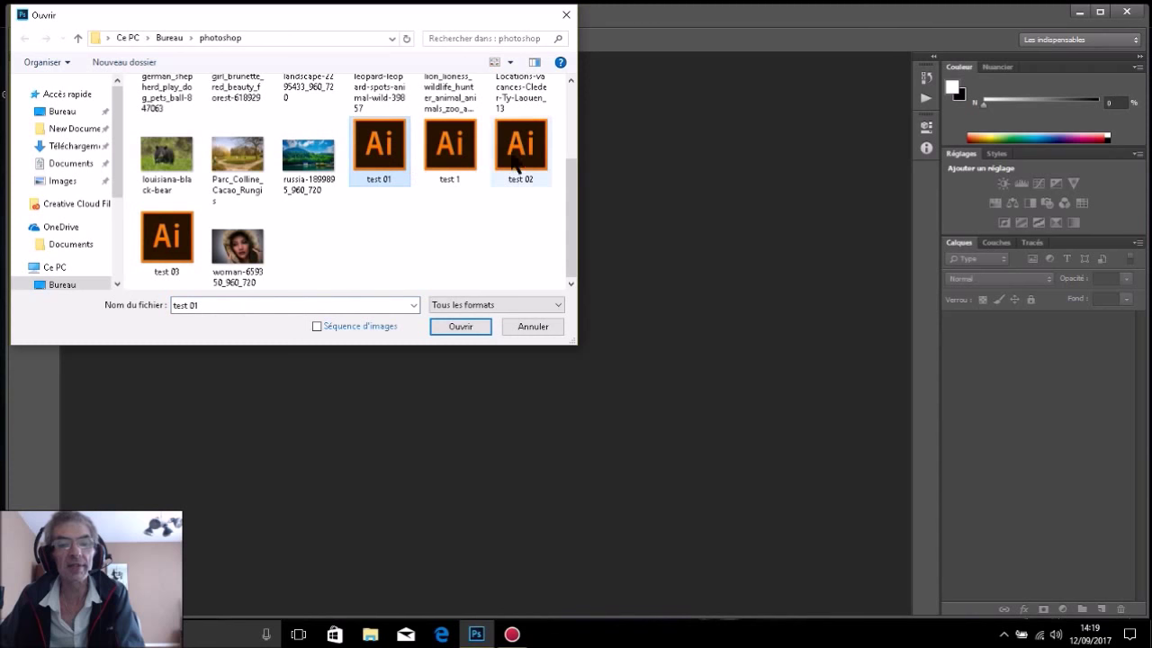
left_click(171, 241, "ctrl")
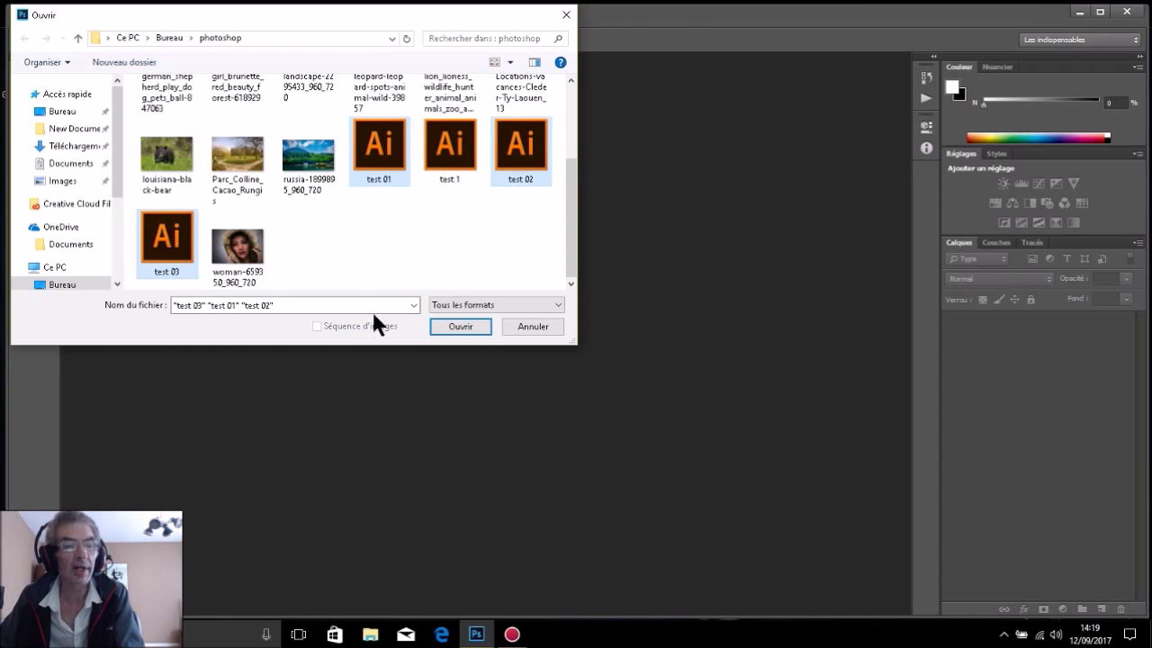
left_click(461, 324)
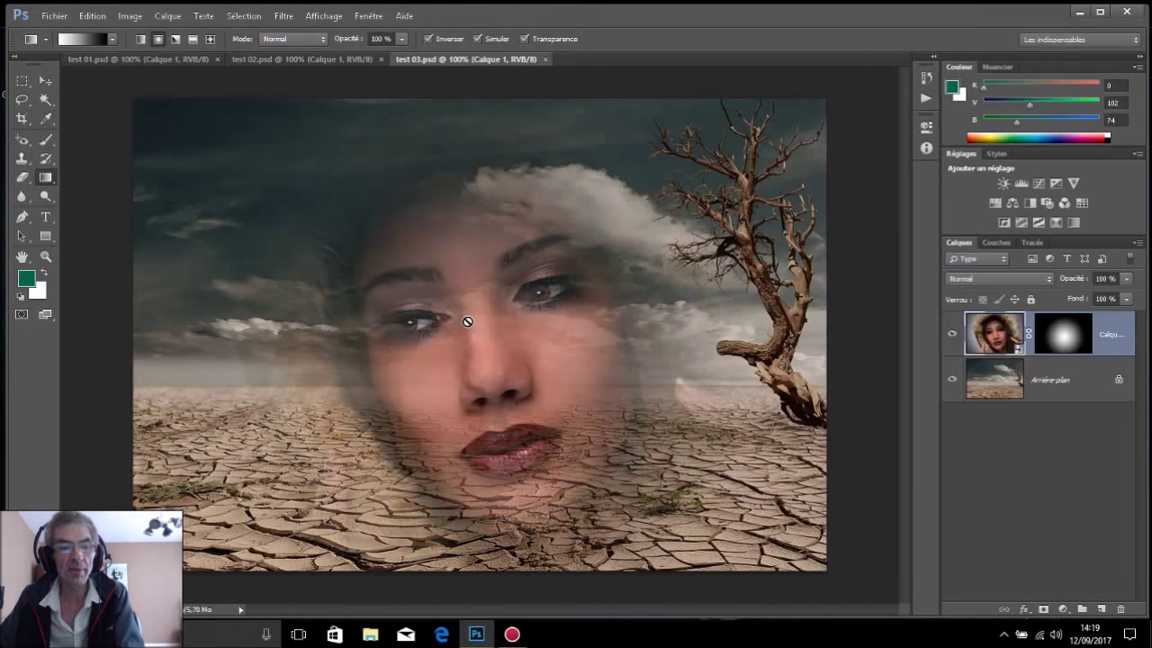
left_click(369, 16)
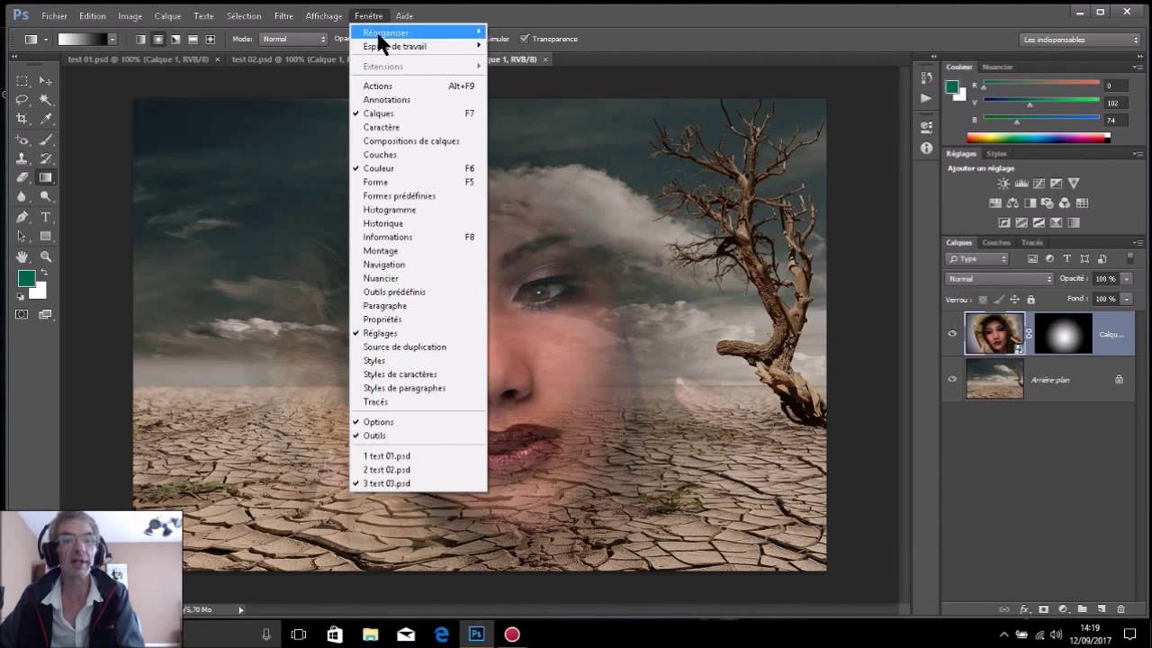
mouse_move(387, 32)
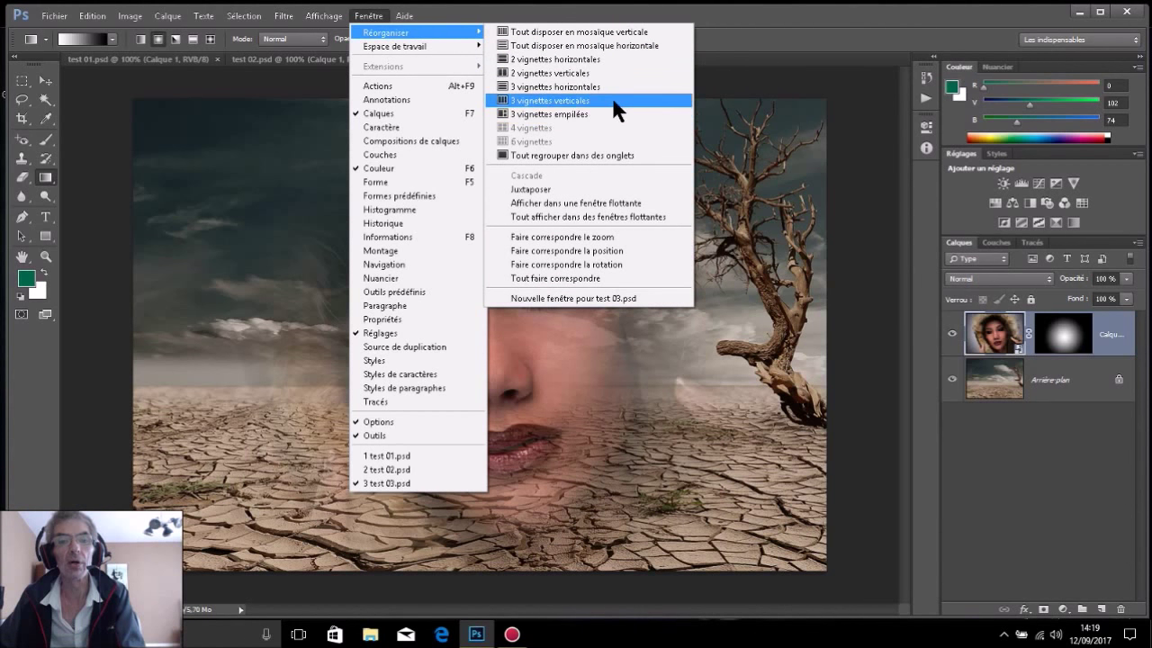
Tile the documents with 3 vignettes verticales and select the Move tool.
left_click(617, 108)
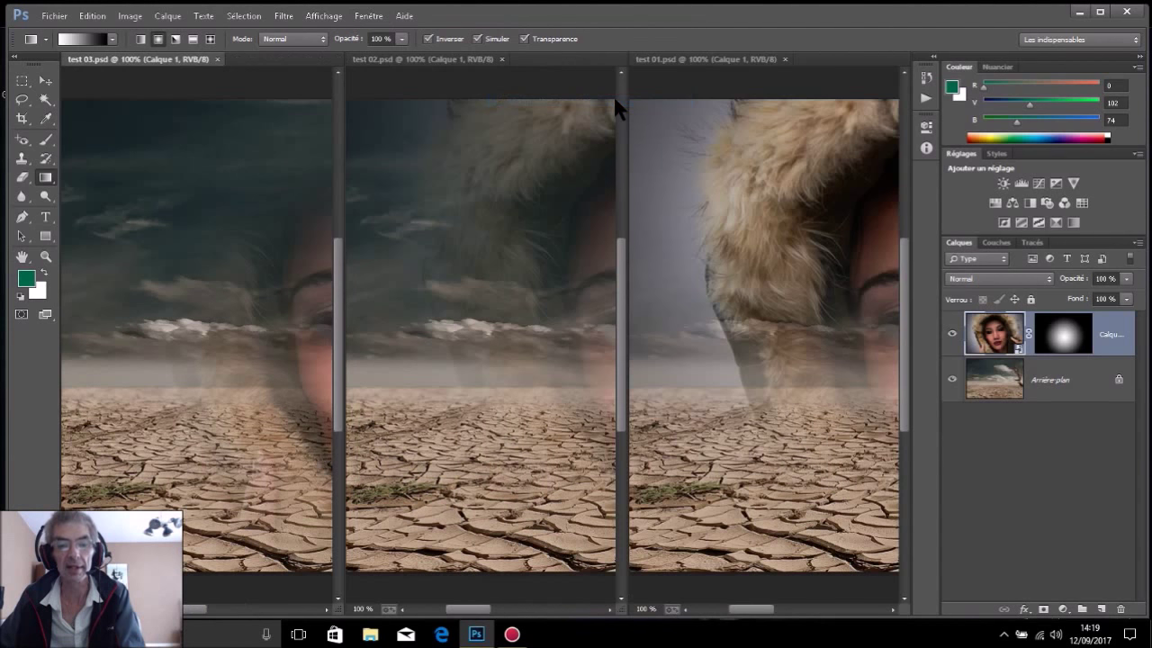
left_click(45, 80)
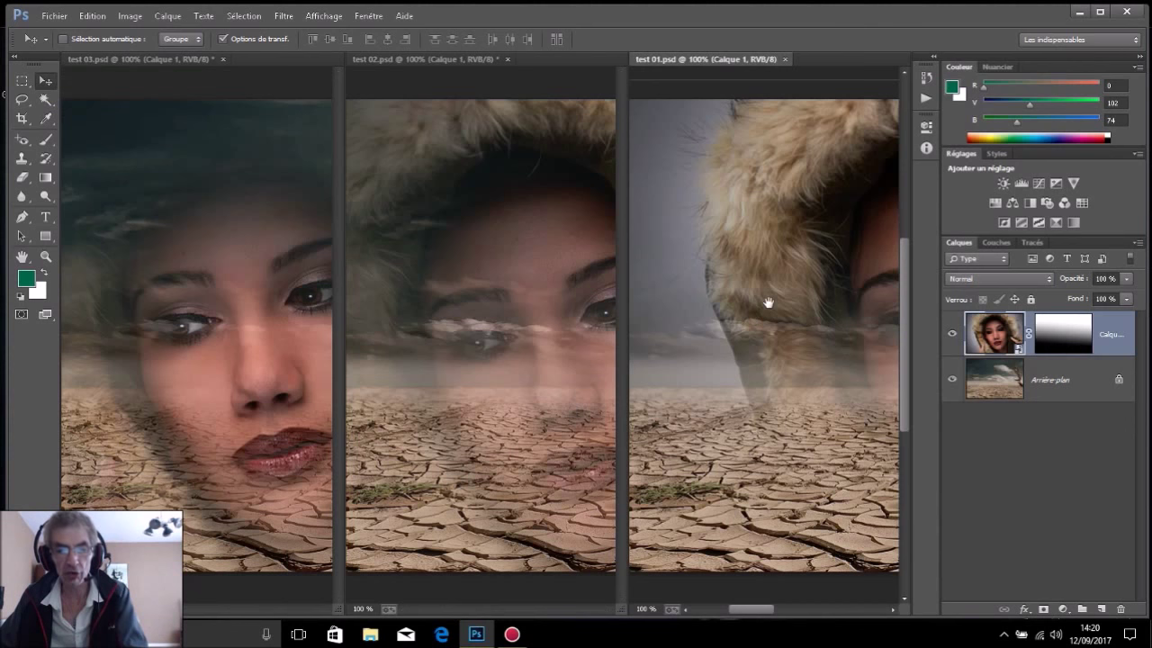
Pan test 01, then pan and zoom out test 02 within their tiles.
mouse_move(767, 303)
left_mouse_down()
mouse_move(687, 285)
mouse_move(658, 308)
left_mouse_up()
left_click(490, 330)
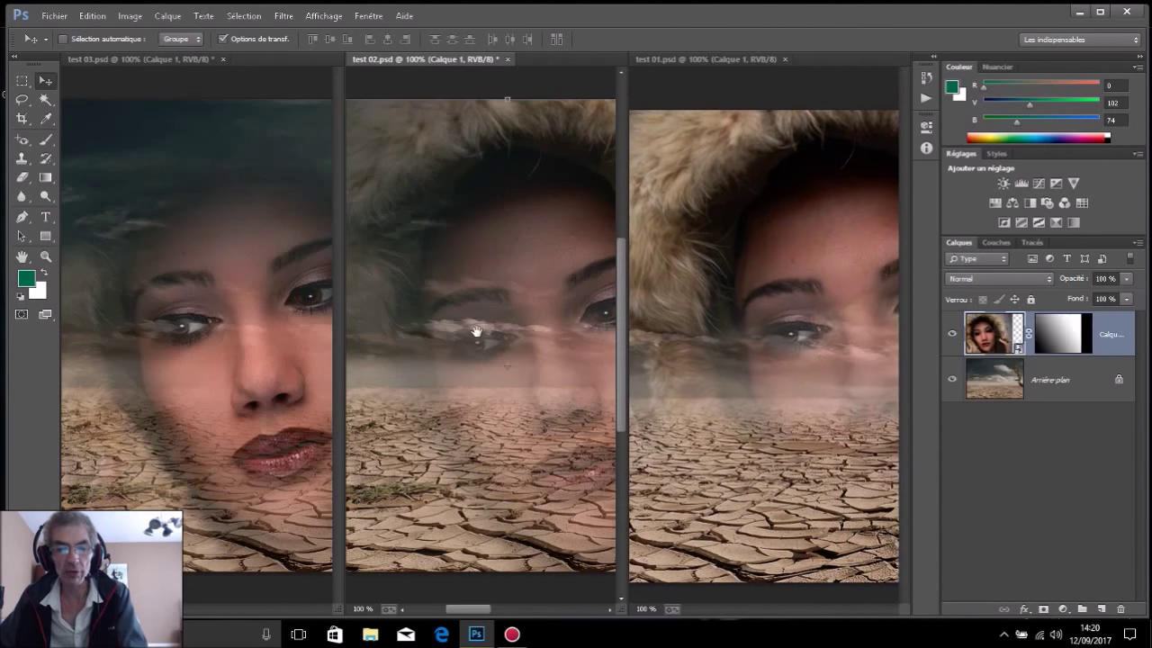
left_click_drag(486, 336, 450, 340)
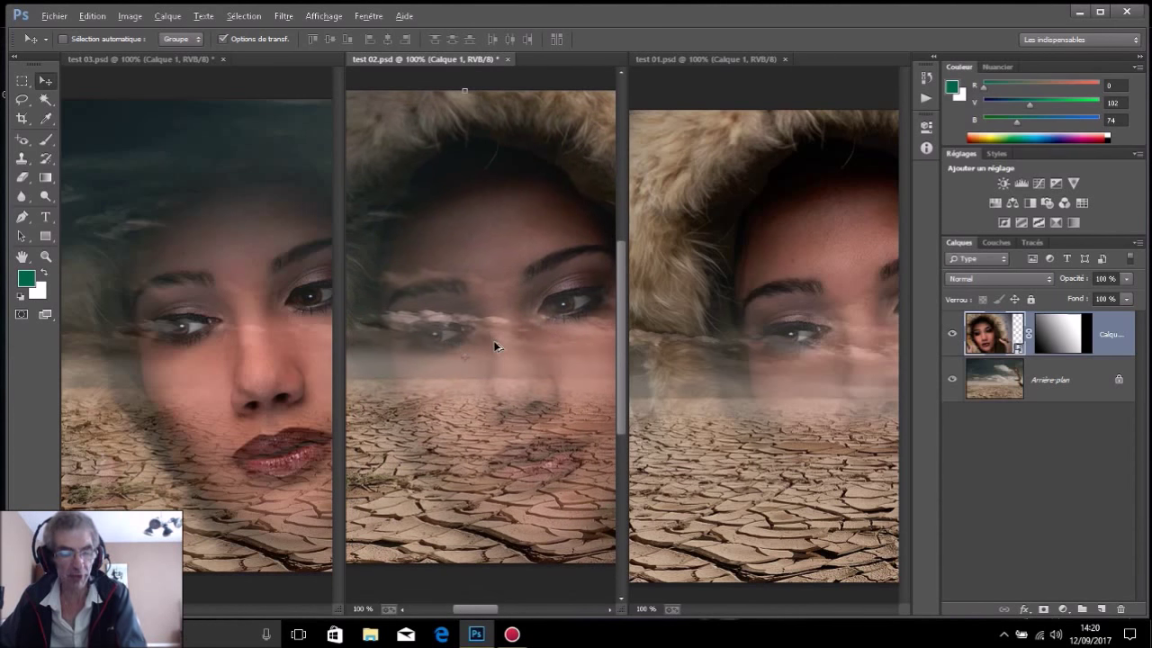
scroll(495, 340, "down", 2)
scroll(498, 340, "down", 1)
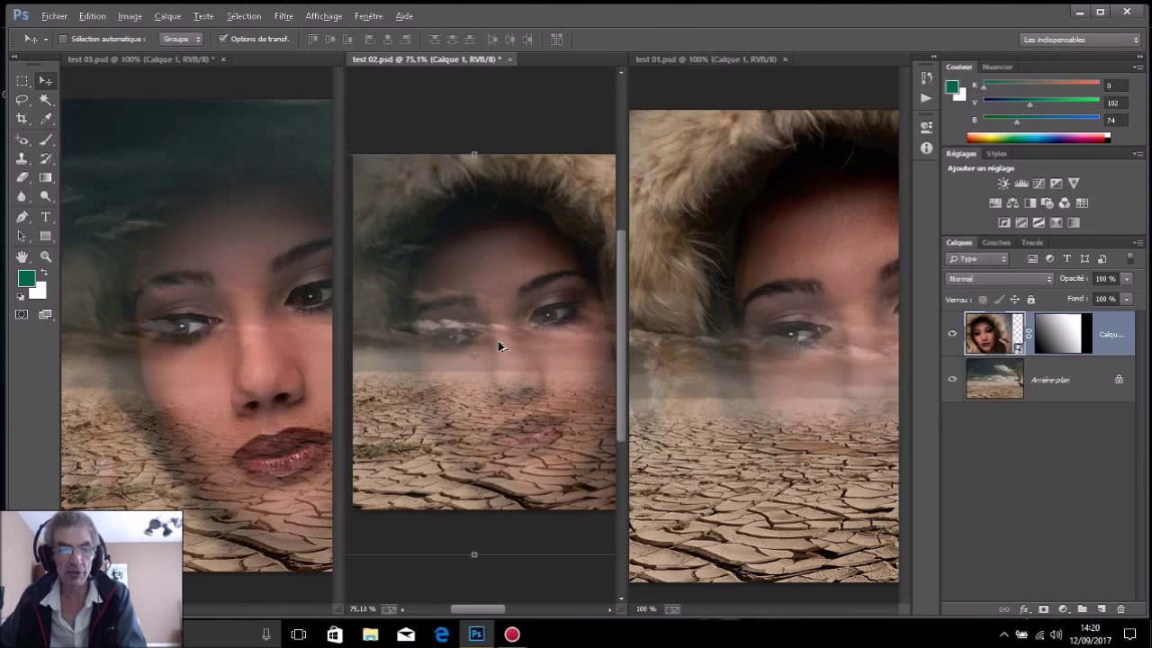
Zoom and pan test 03 so its face sits centred in the tile.
left_click(248, 338)
scroll(248, 338, "down", 1)
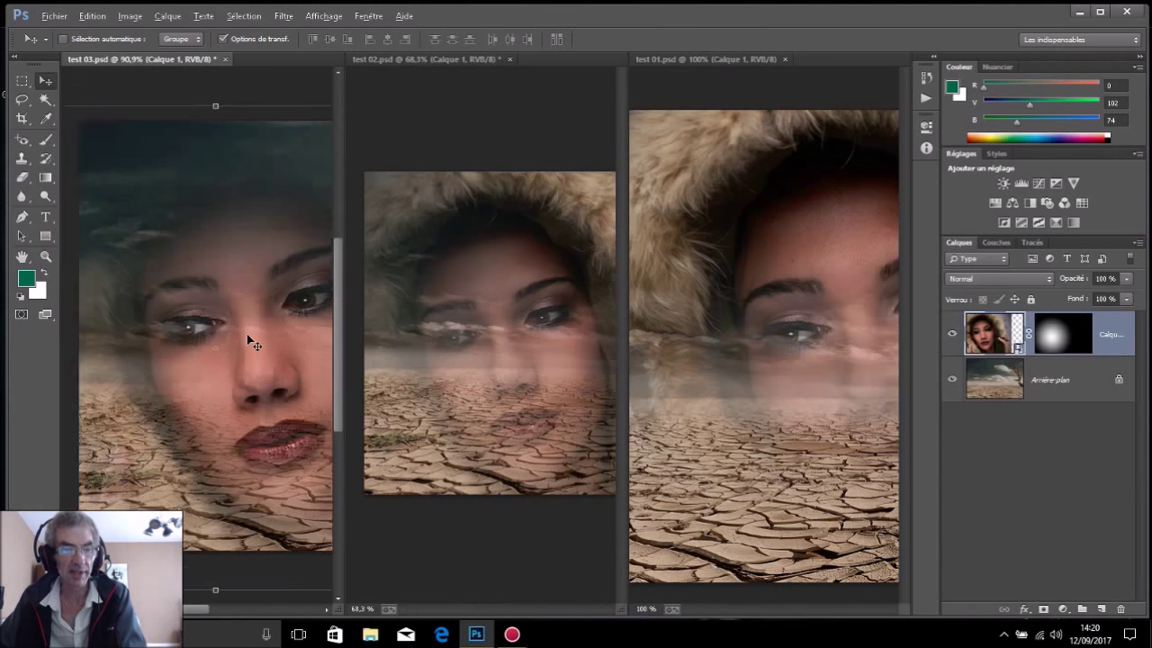
scroll(247, 339, "down", 1)
scroll(250, 340, "down", 1)
scroll(250, 340, "down", 1)
scroll(250, 341, "up", 1)
scroll(249, 335, "up", 1)
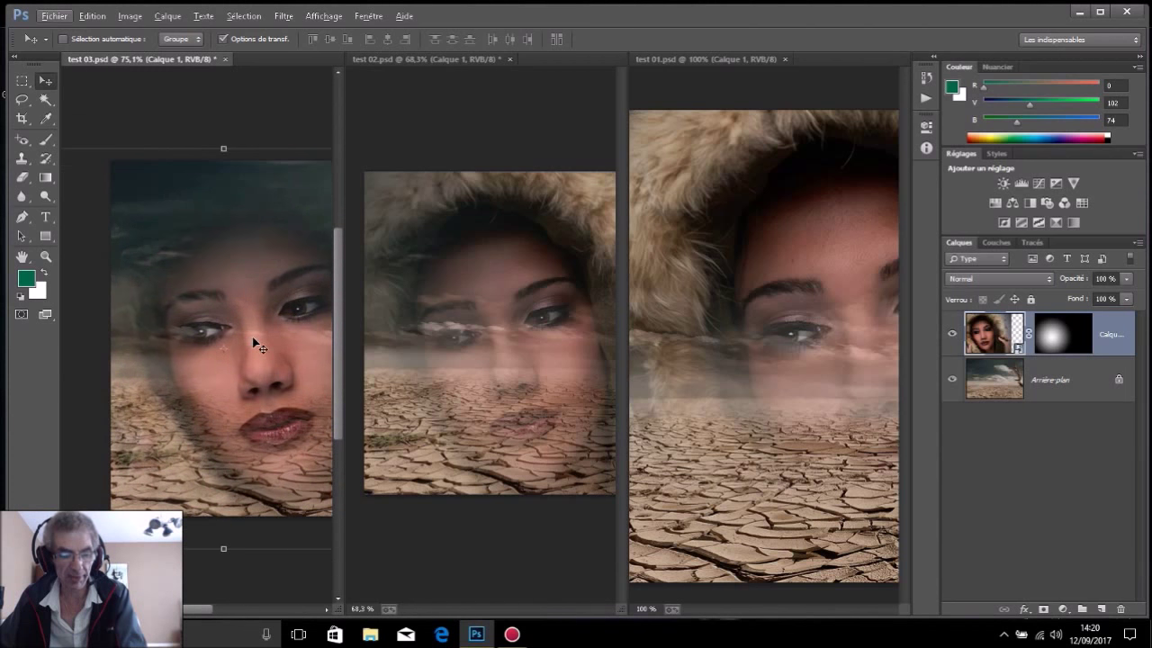
left_click_drag(255, 338, 208, 330)
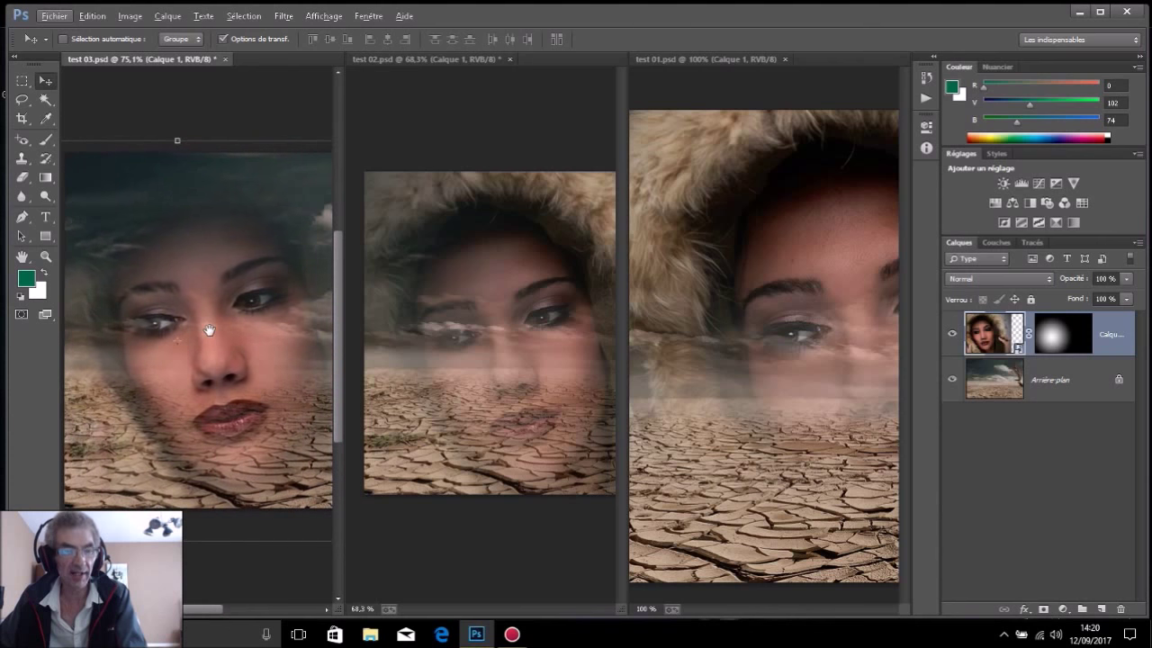
scroll(216, 338, "down", 1)
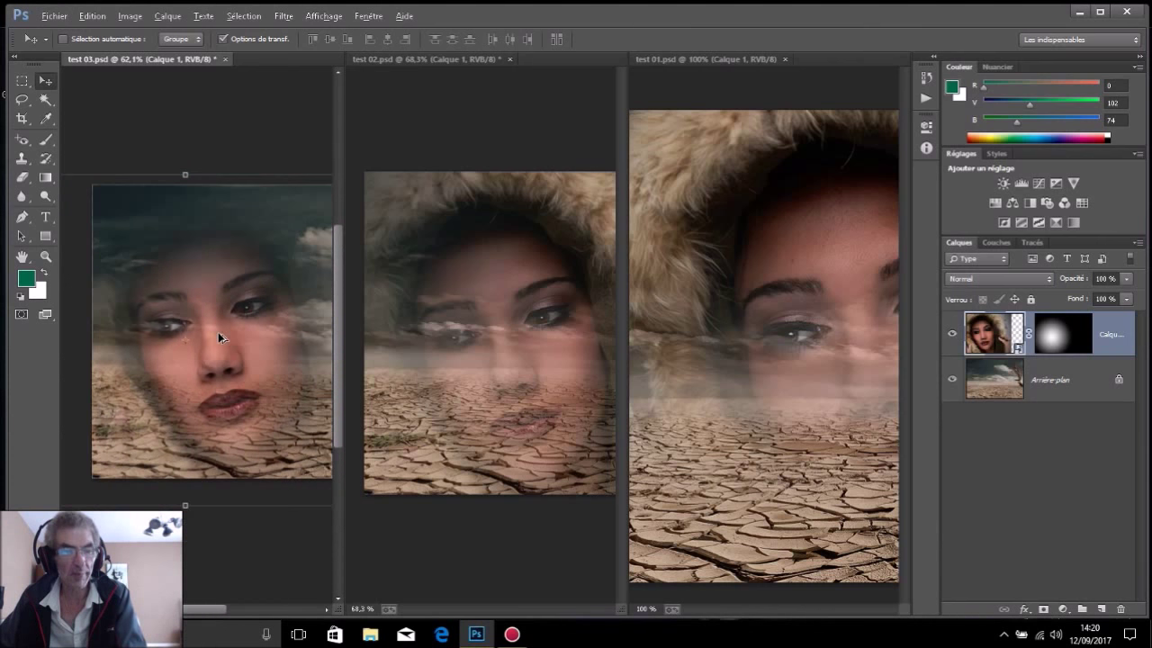
scroll(219, 337, "up", 1)
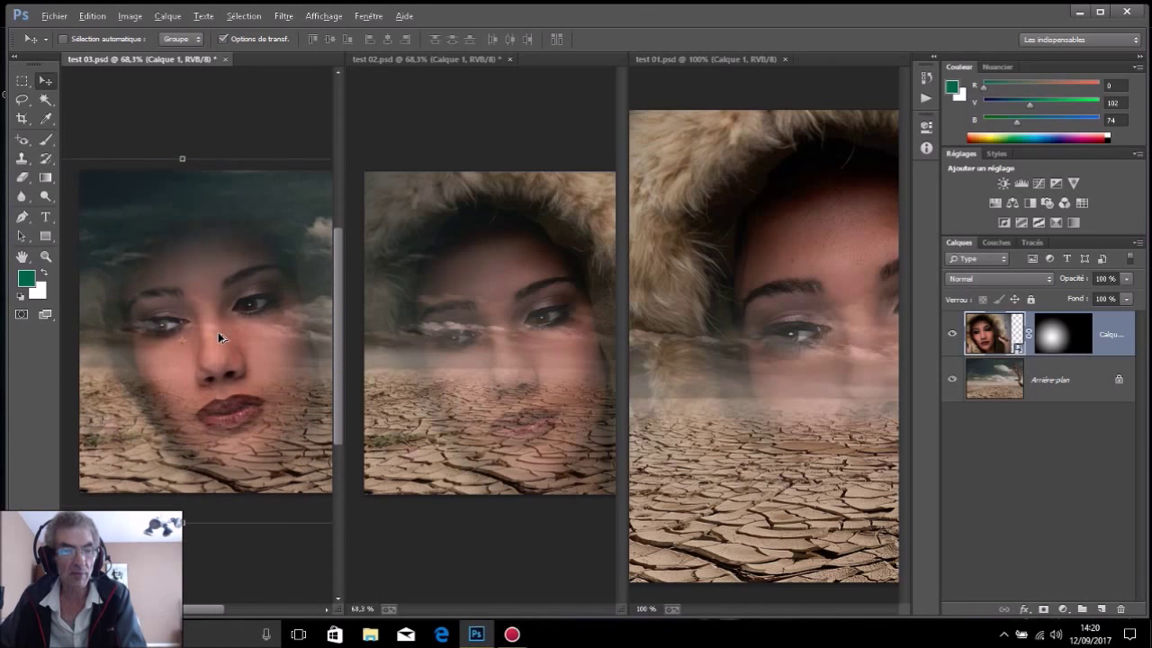
Zoom out test 01 until the whole image fits its tile.
left_click(787, 363)
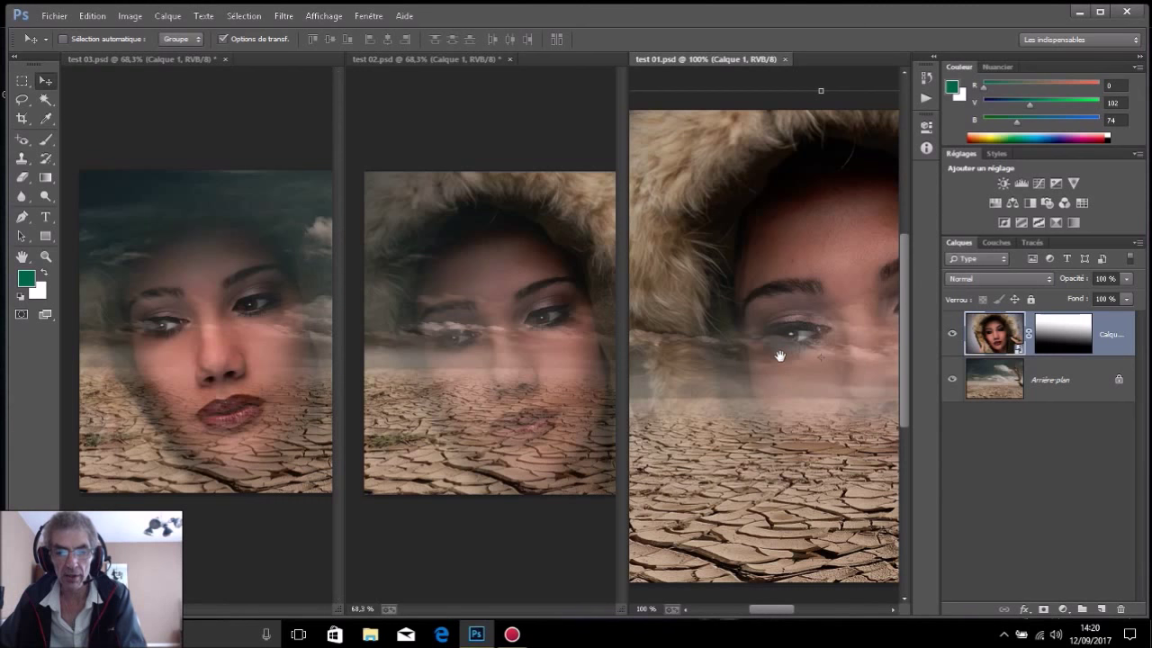
scroll(783, 360, "down", 1)
scroll(783, 360, "down", 1)
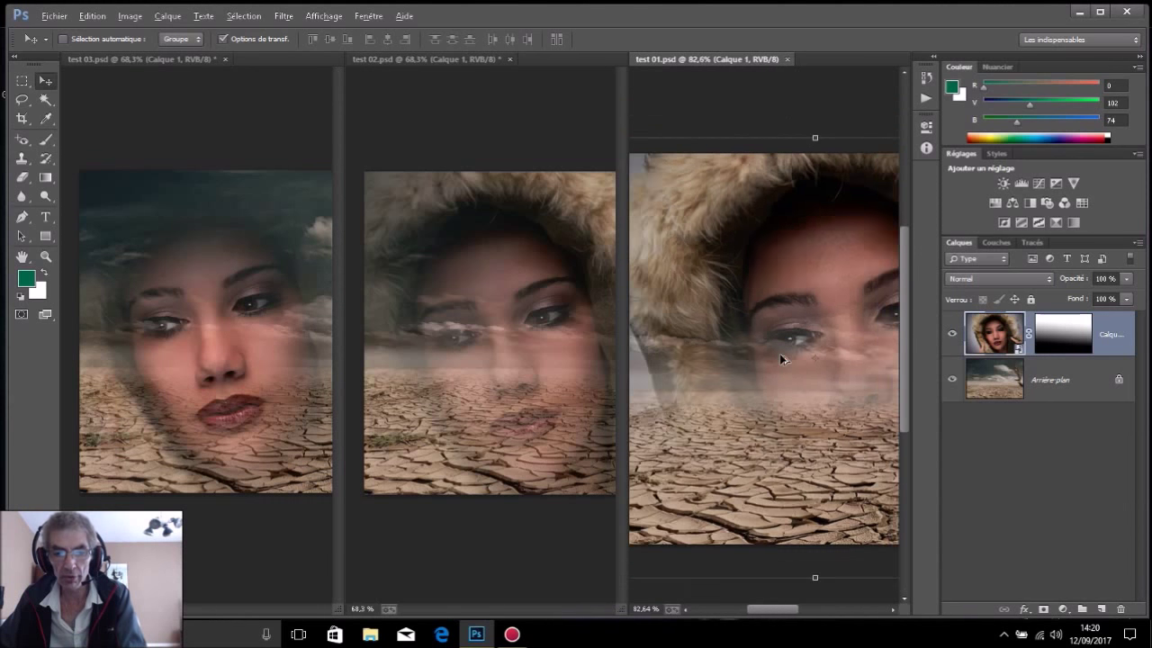
scroll(781, 358, "down", 1)
scroll(781, 355, "down", 1)
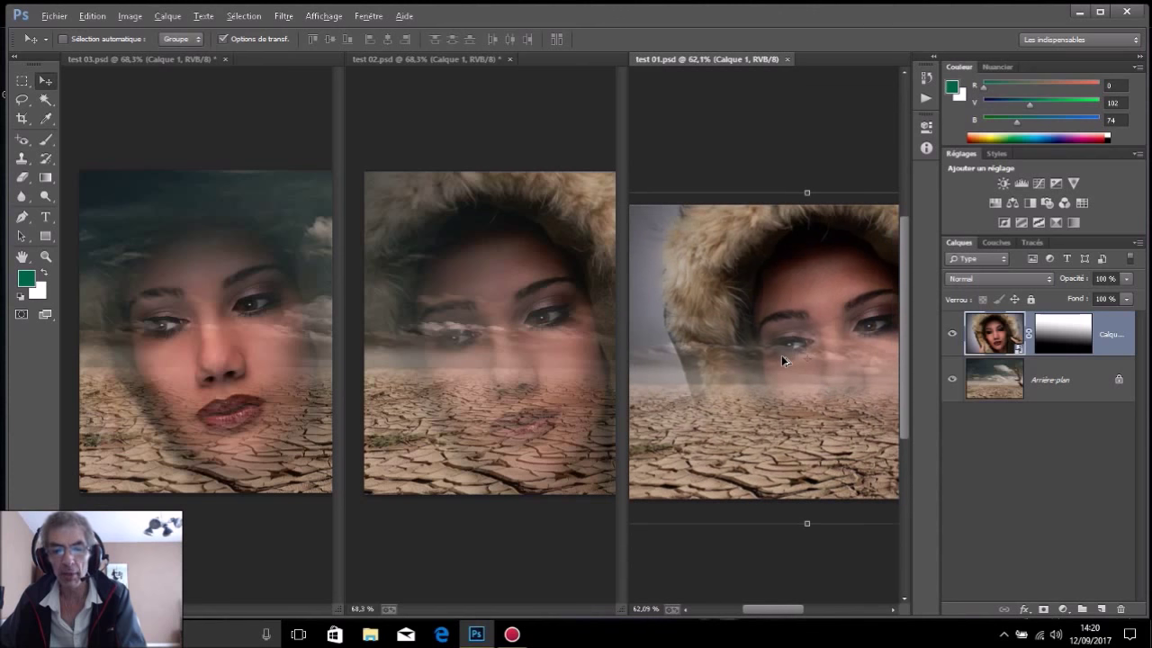